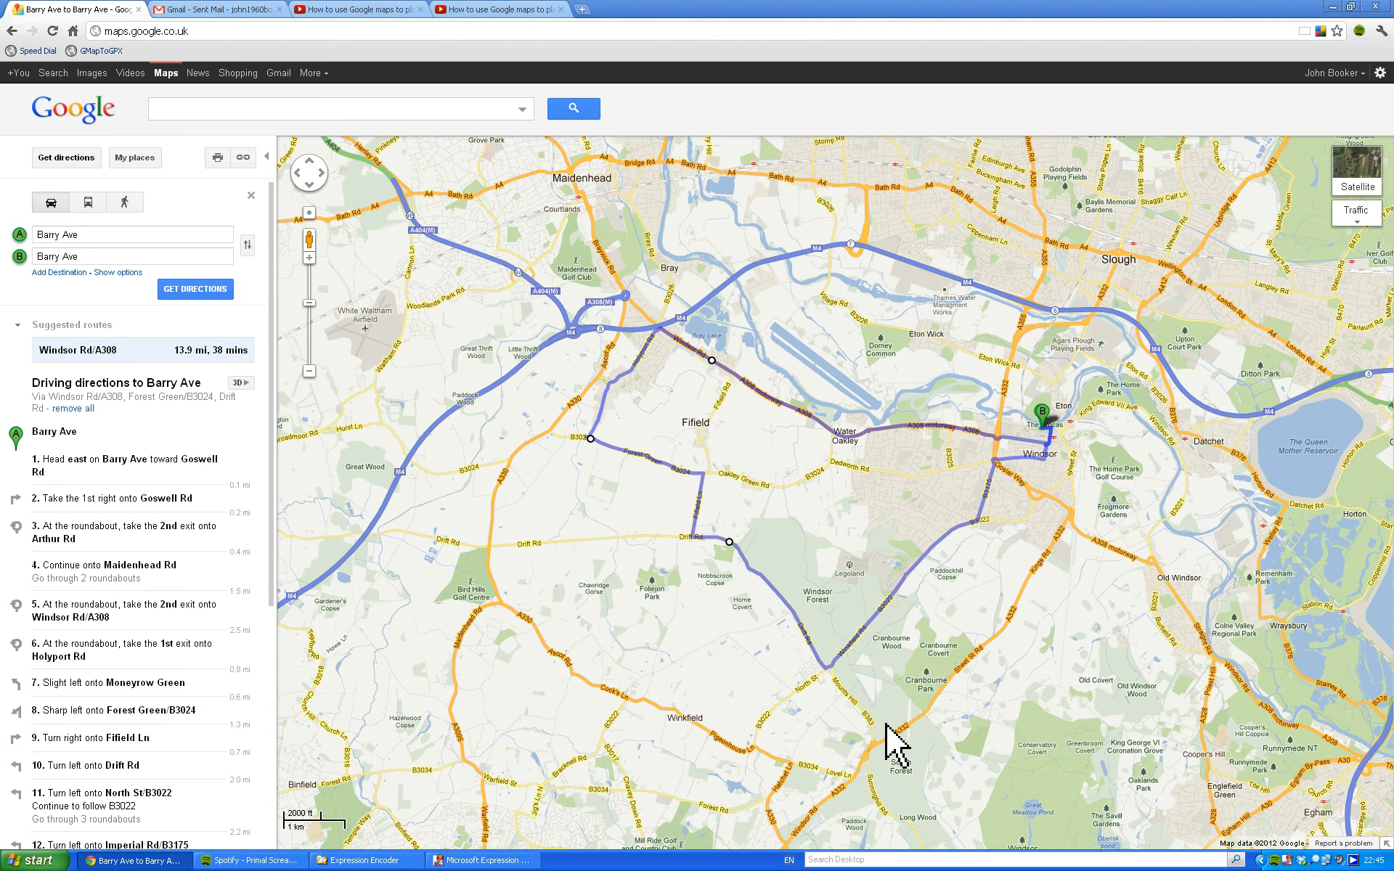
Capture the screen showing the Google Maps directions and crop the screenshot to the map area around the cycling route.
key(Print)
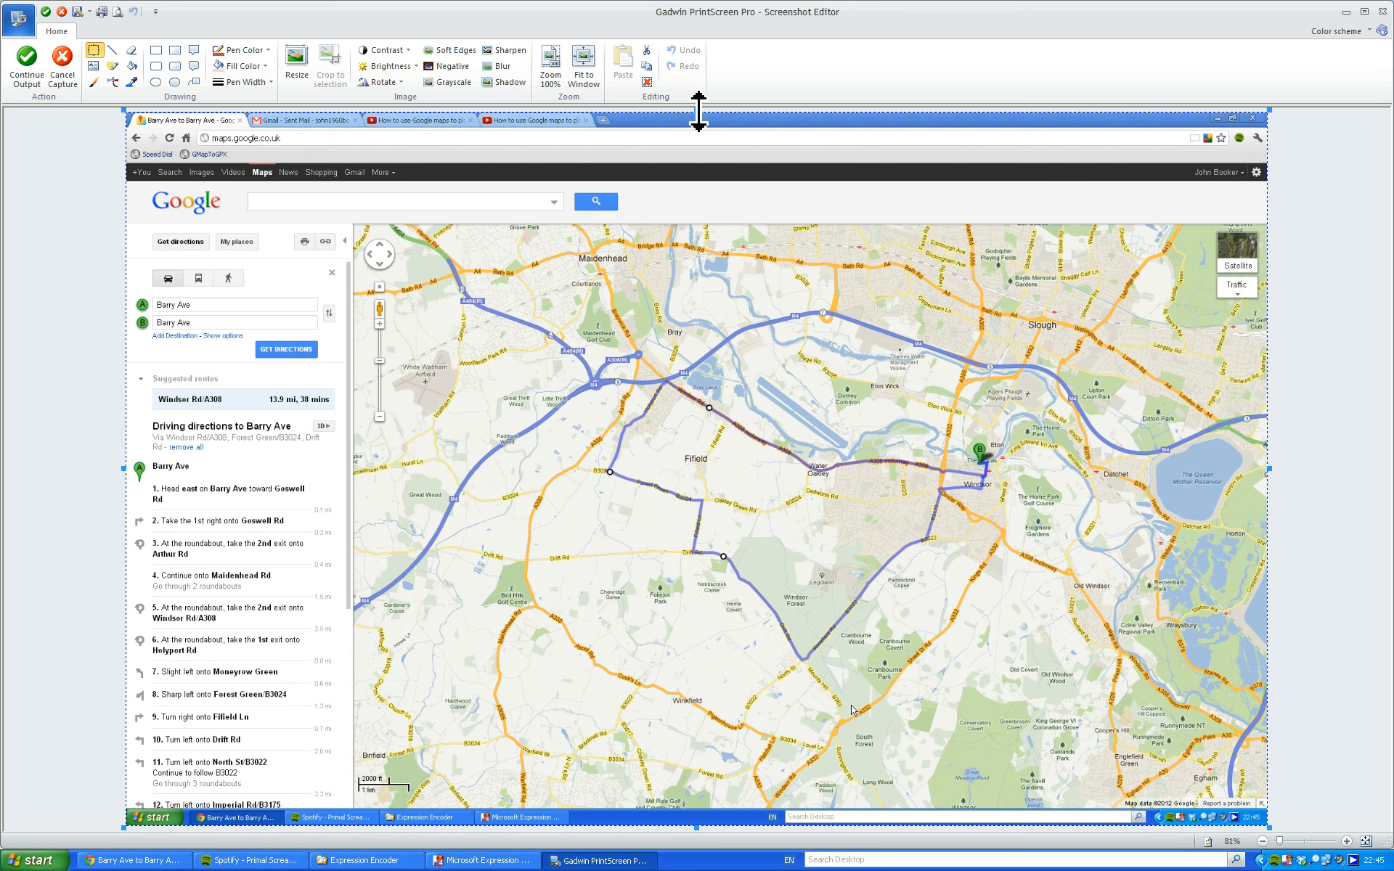
drag(697, 133, 712, 309)
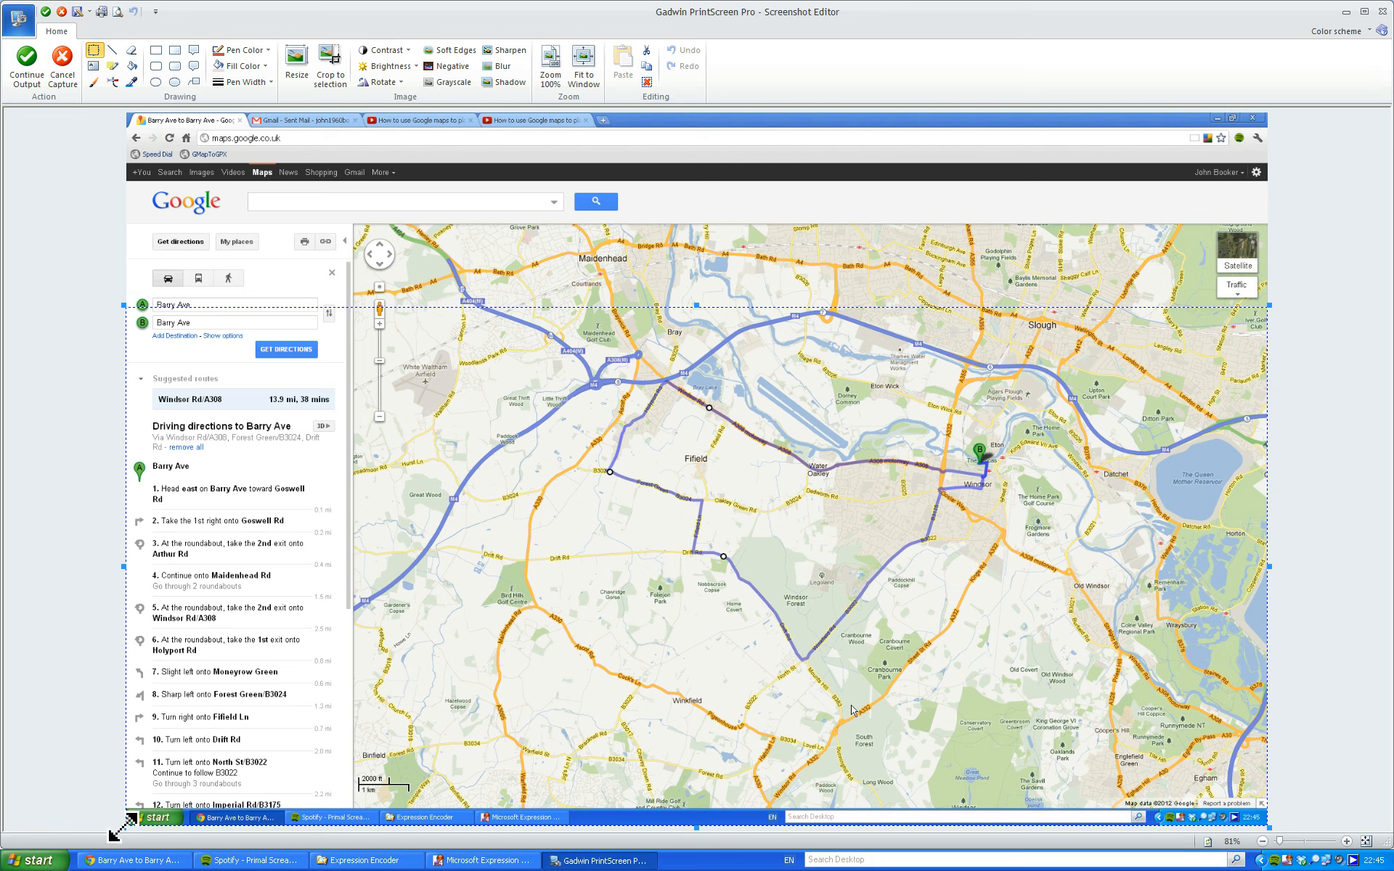
drag(118, 830, 483, 723)
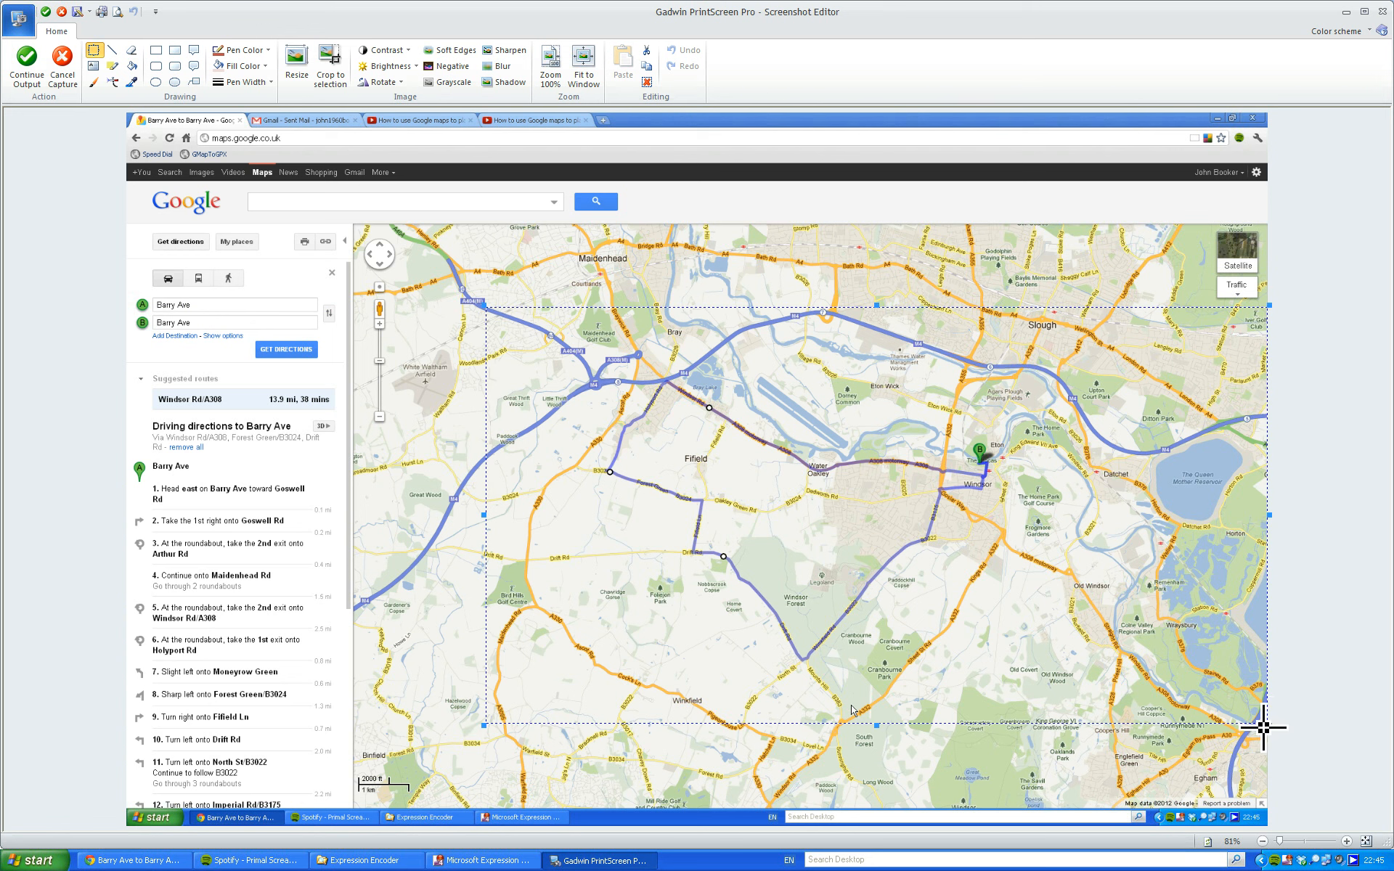
drag(1270, 726, 1117, 701)
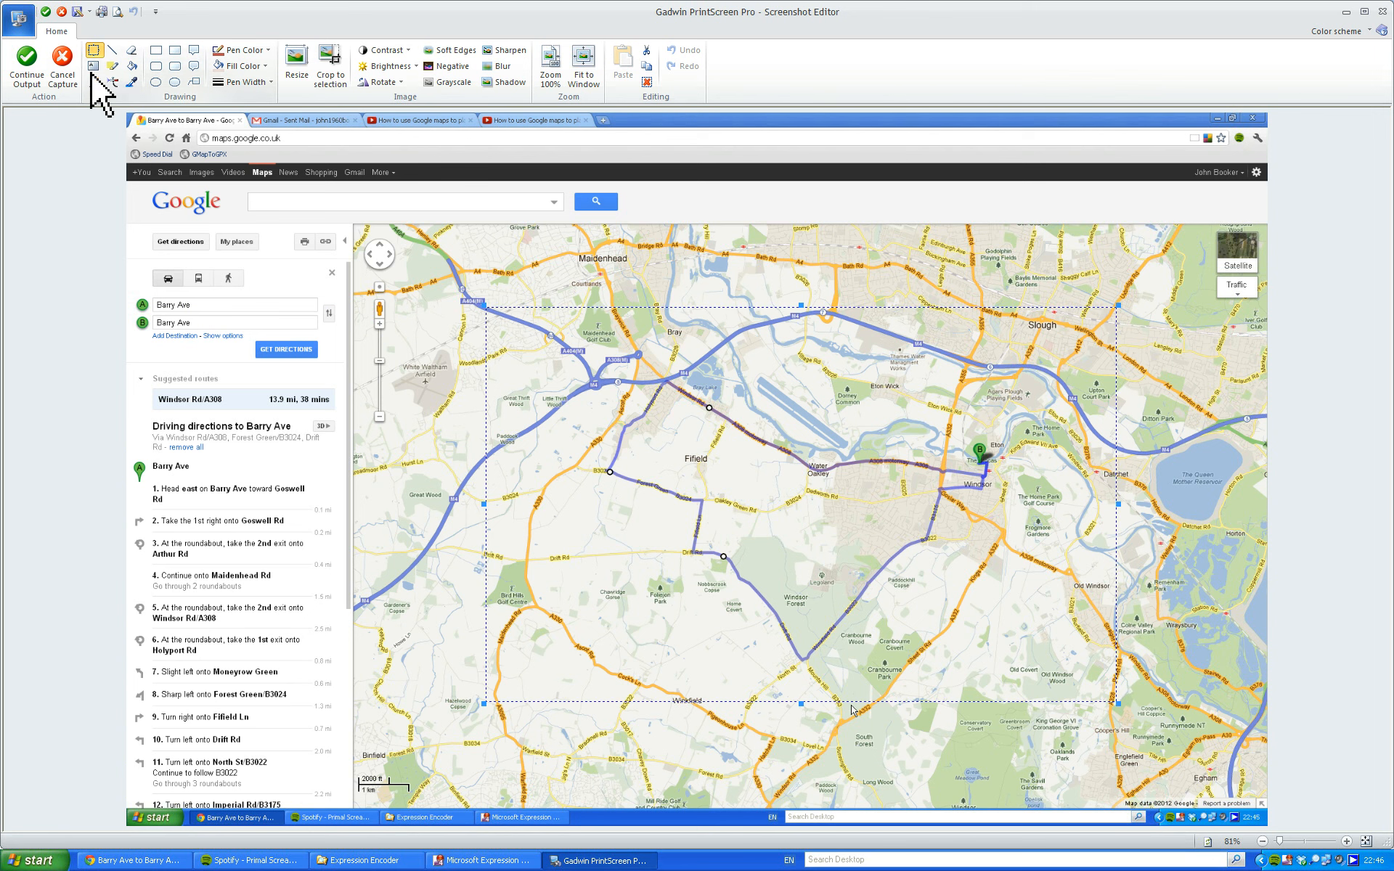
click(332, 61)
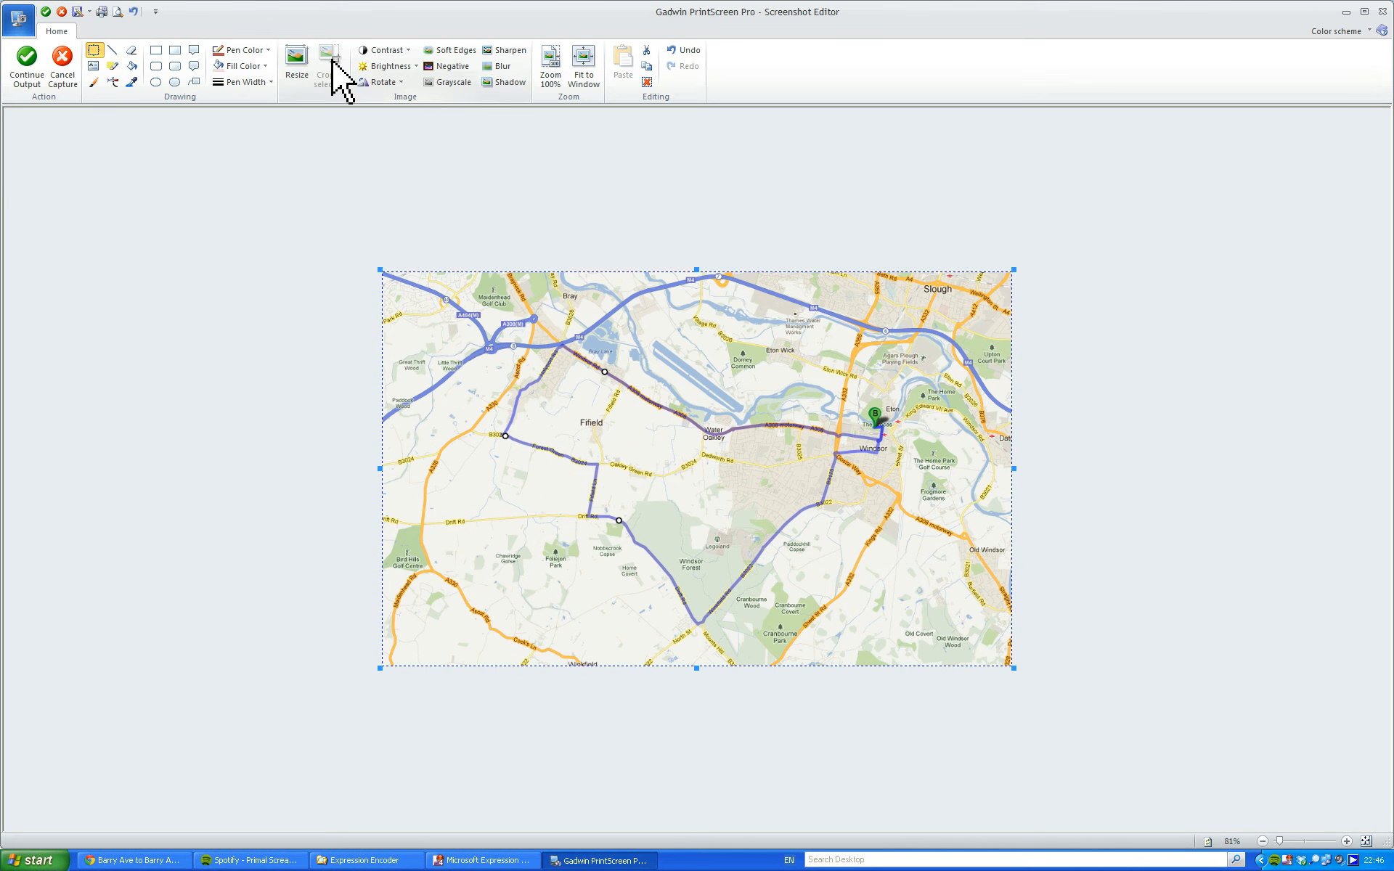
Start saving the cropped map as a graphic file, with the name Holyport Ride and the JPG (JPEG Files) type.
click(23, 24)
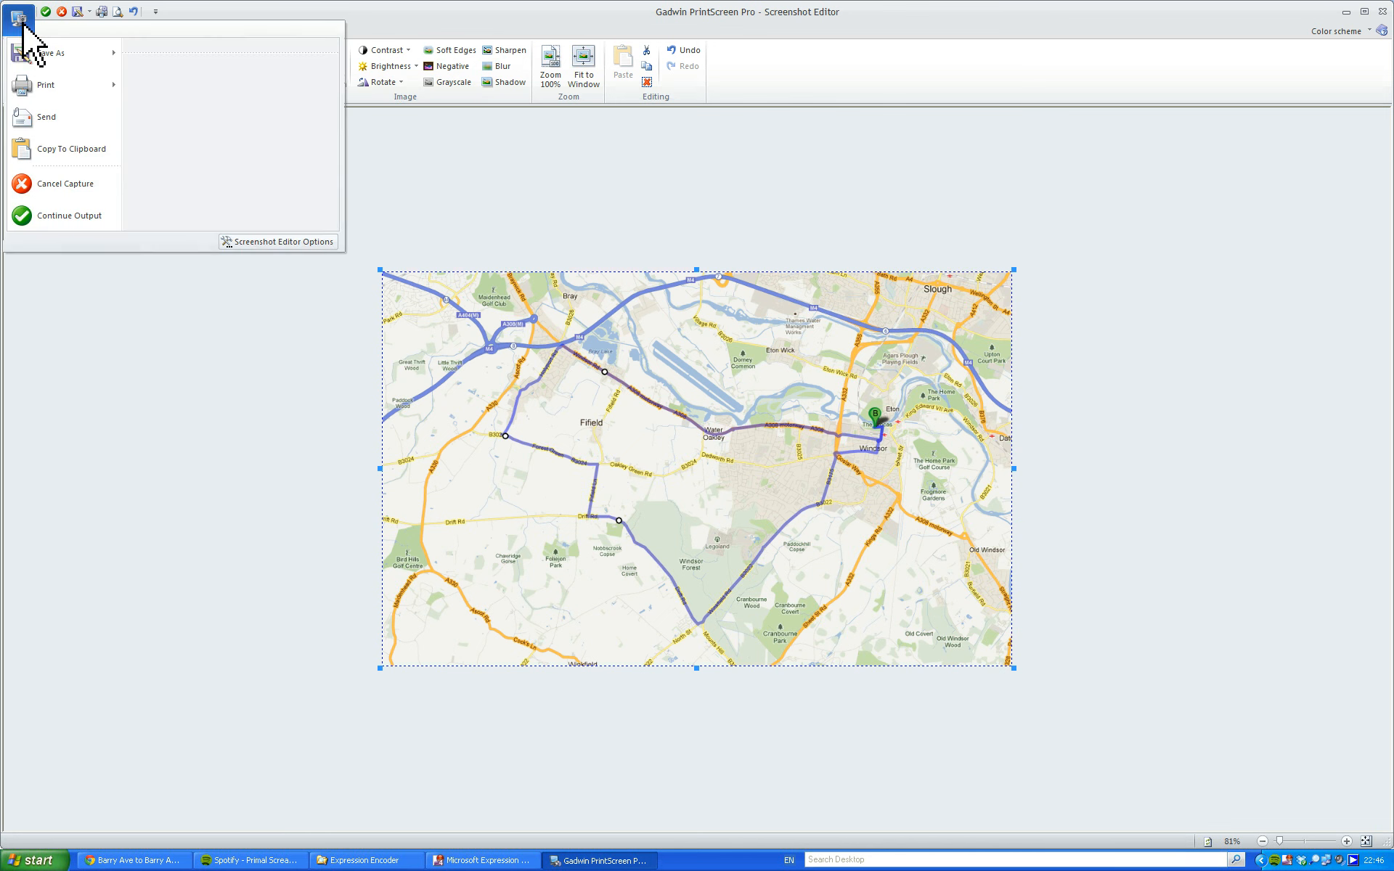
mouse_move(83, 52)
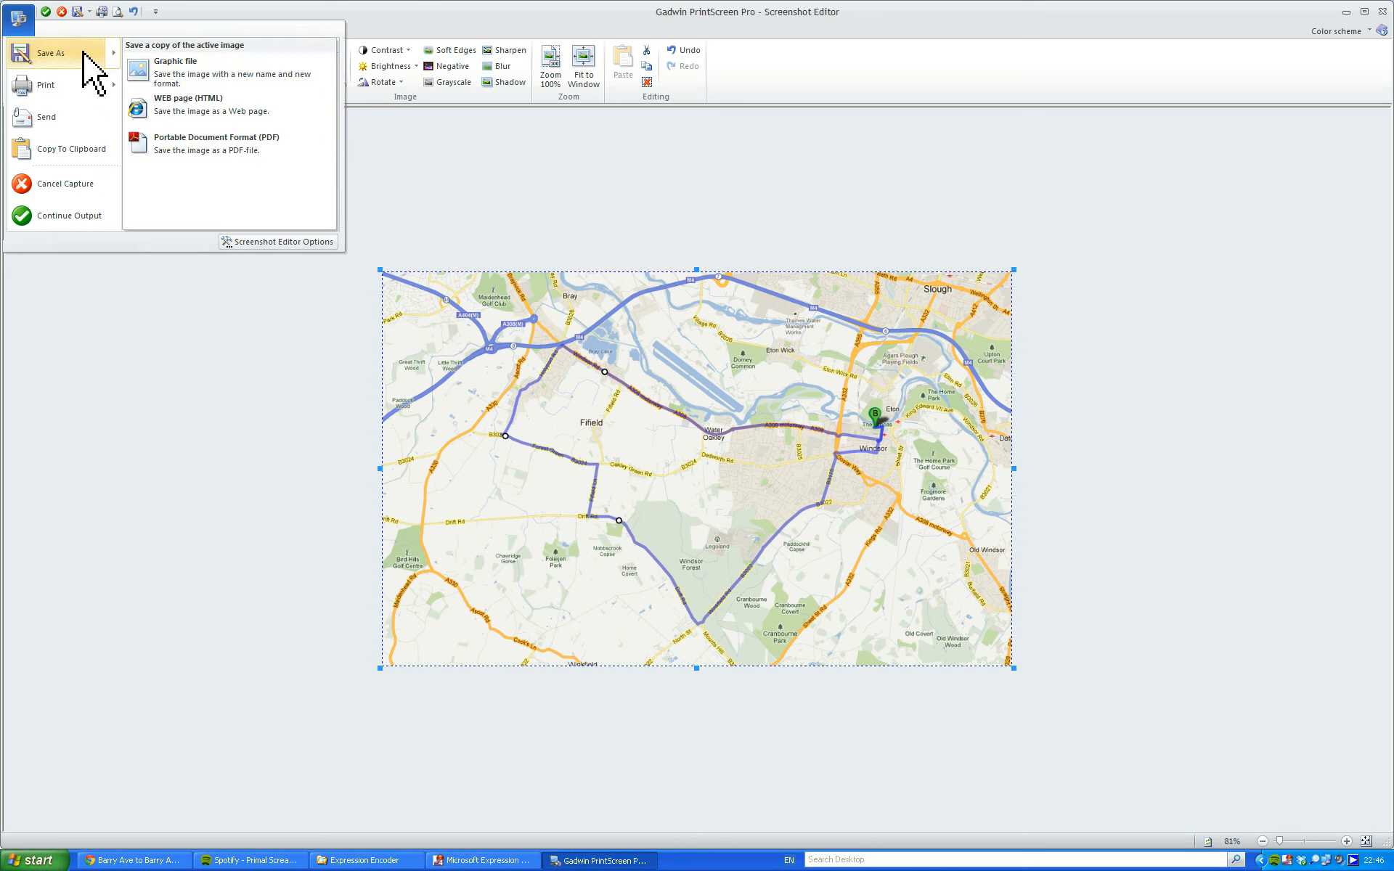
click(177, 72)
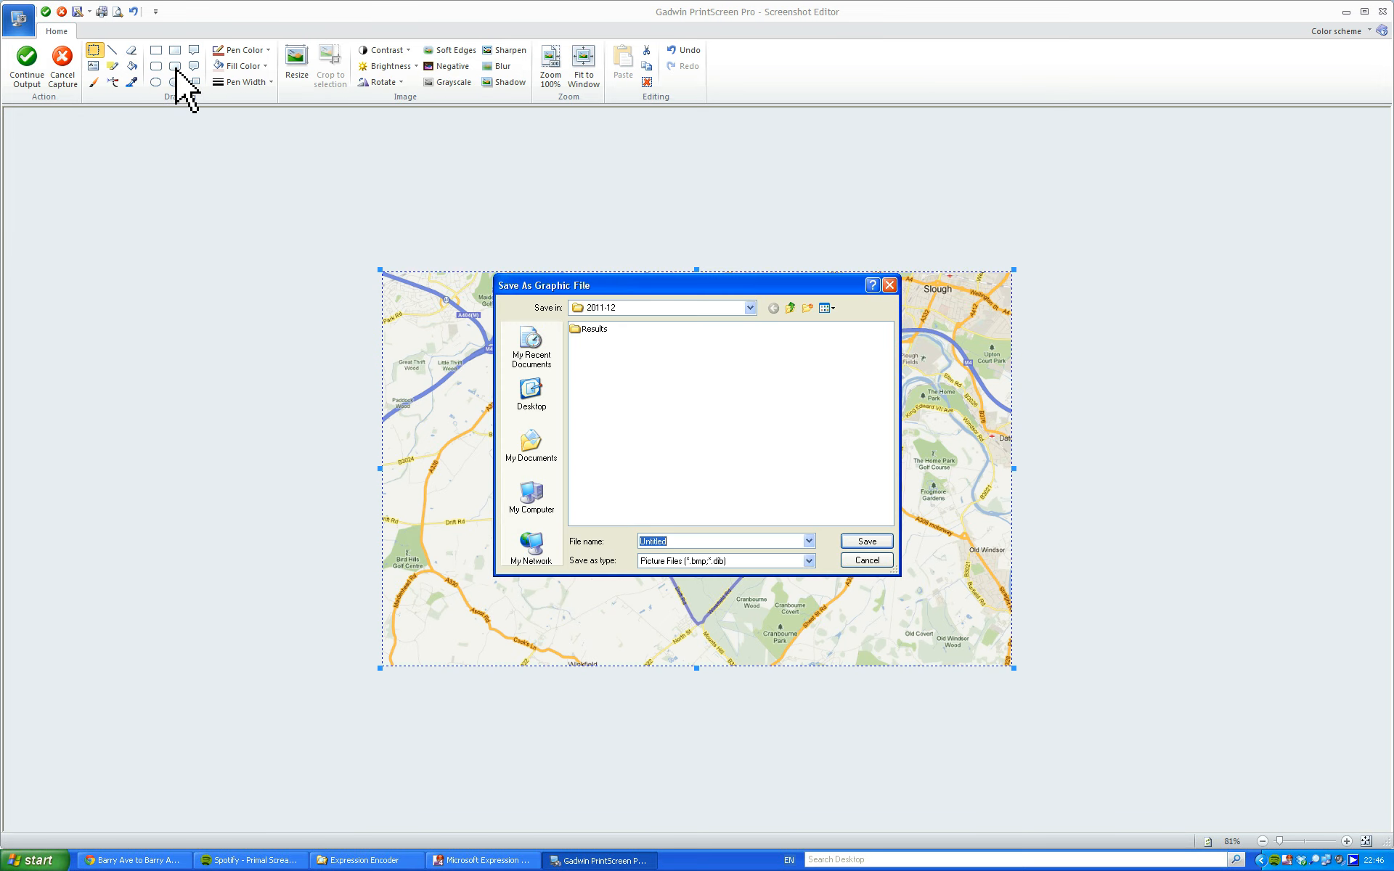
drag(743, 286, 1113, 186)
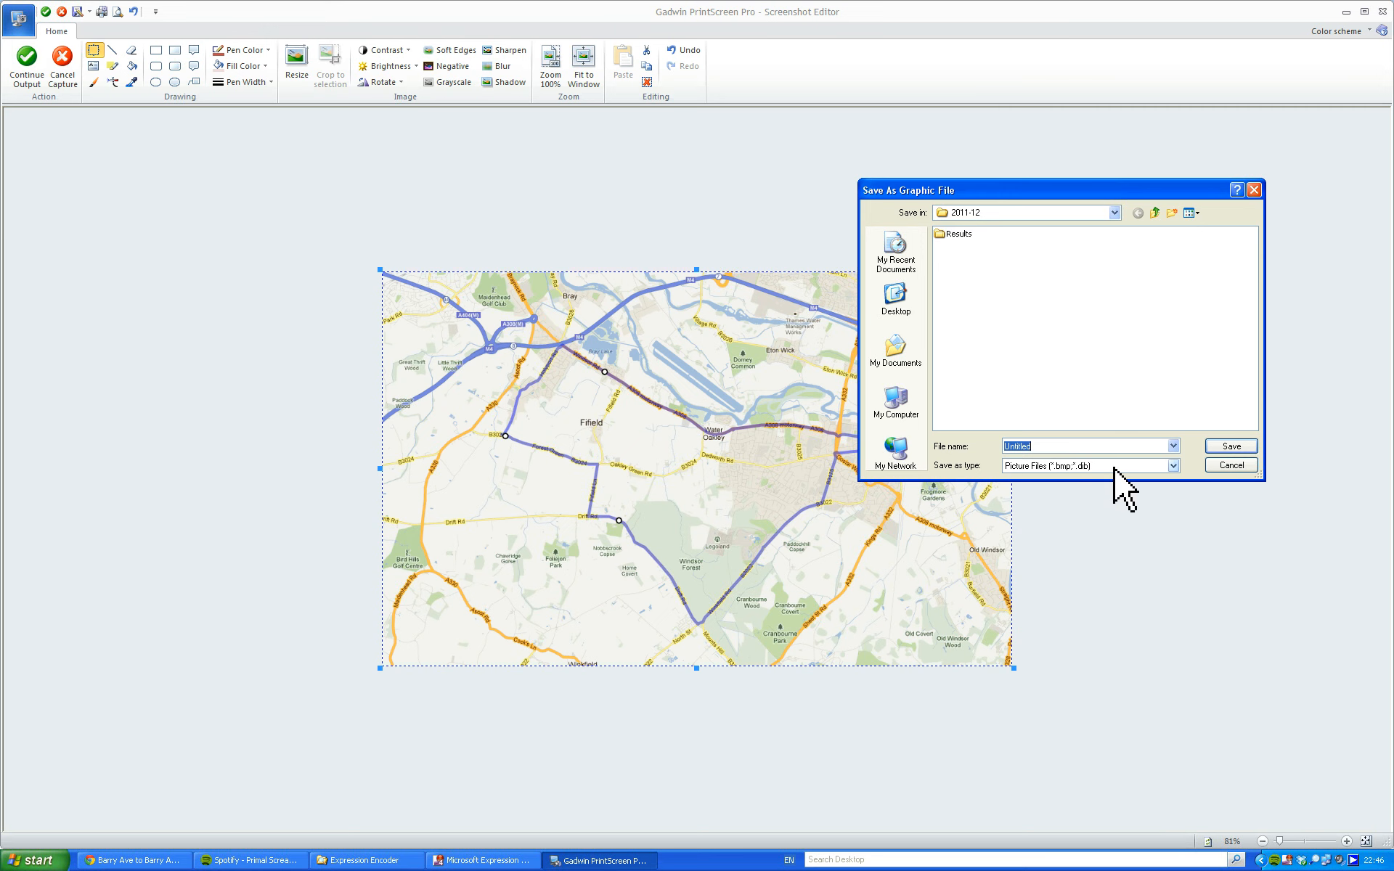
text(Hol)
click(1173, 468)
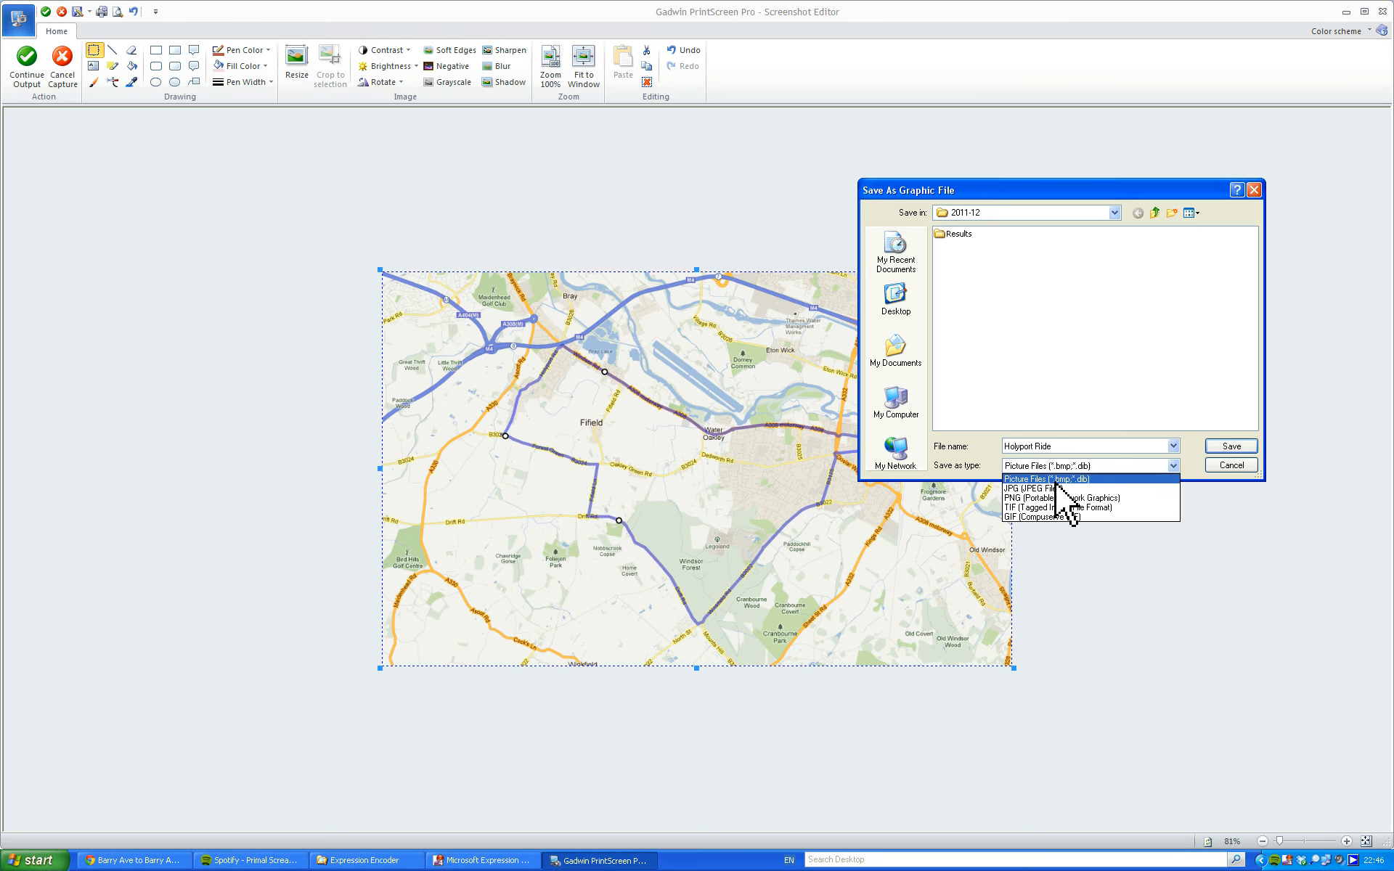
click(1019, 488)
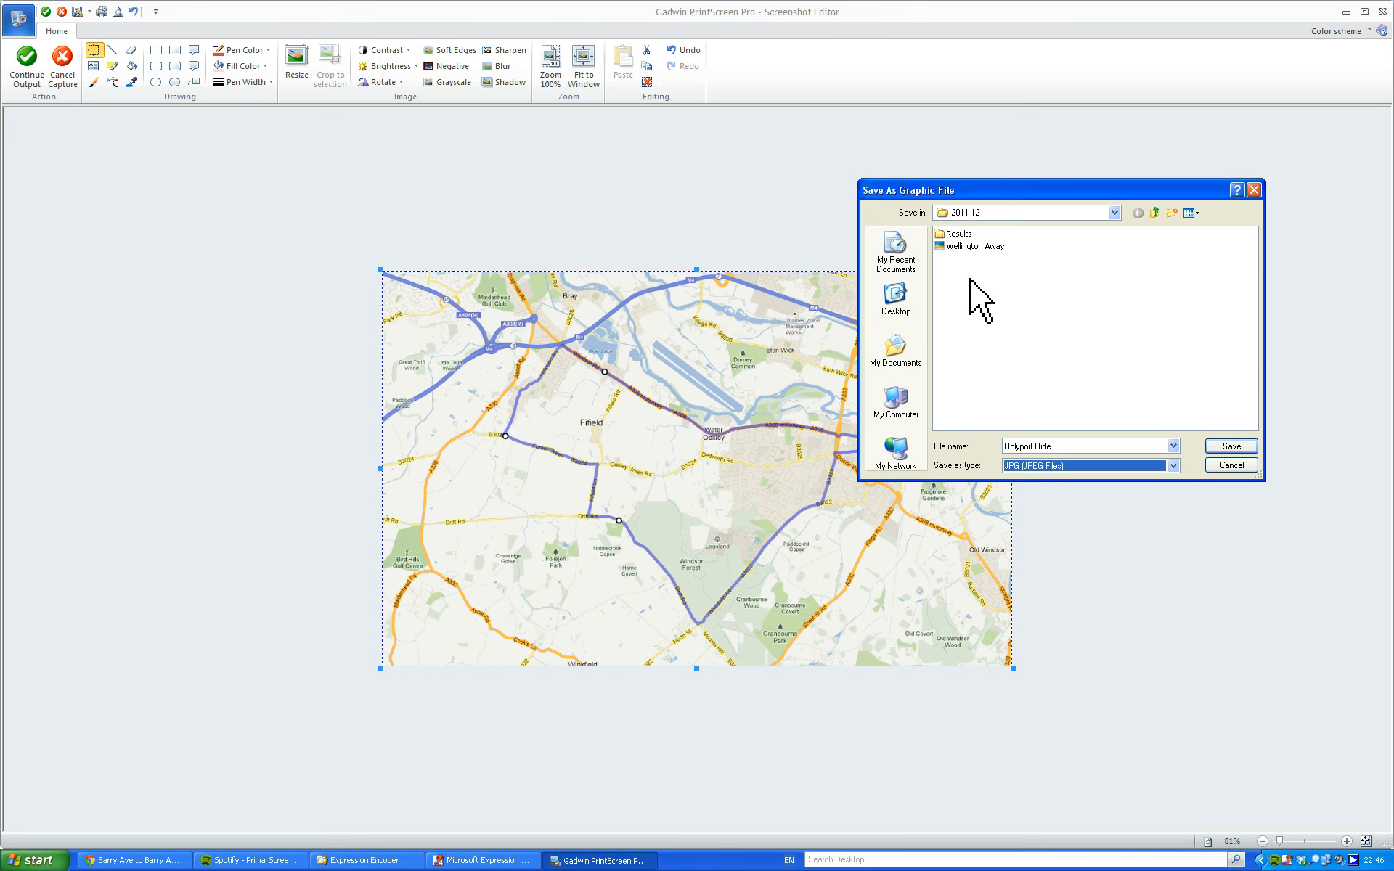
Save the image in the Cycle Routes folder inside Dad's Folder, and close the screenshot editor.
click(1114, 213)
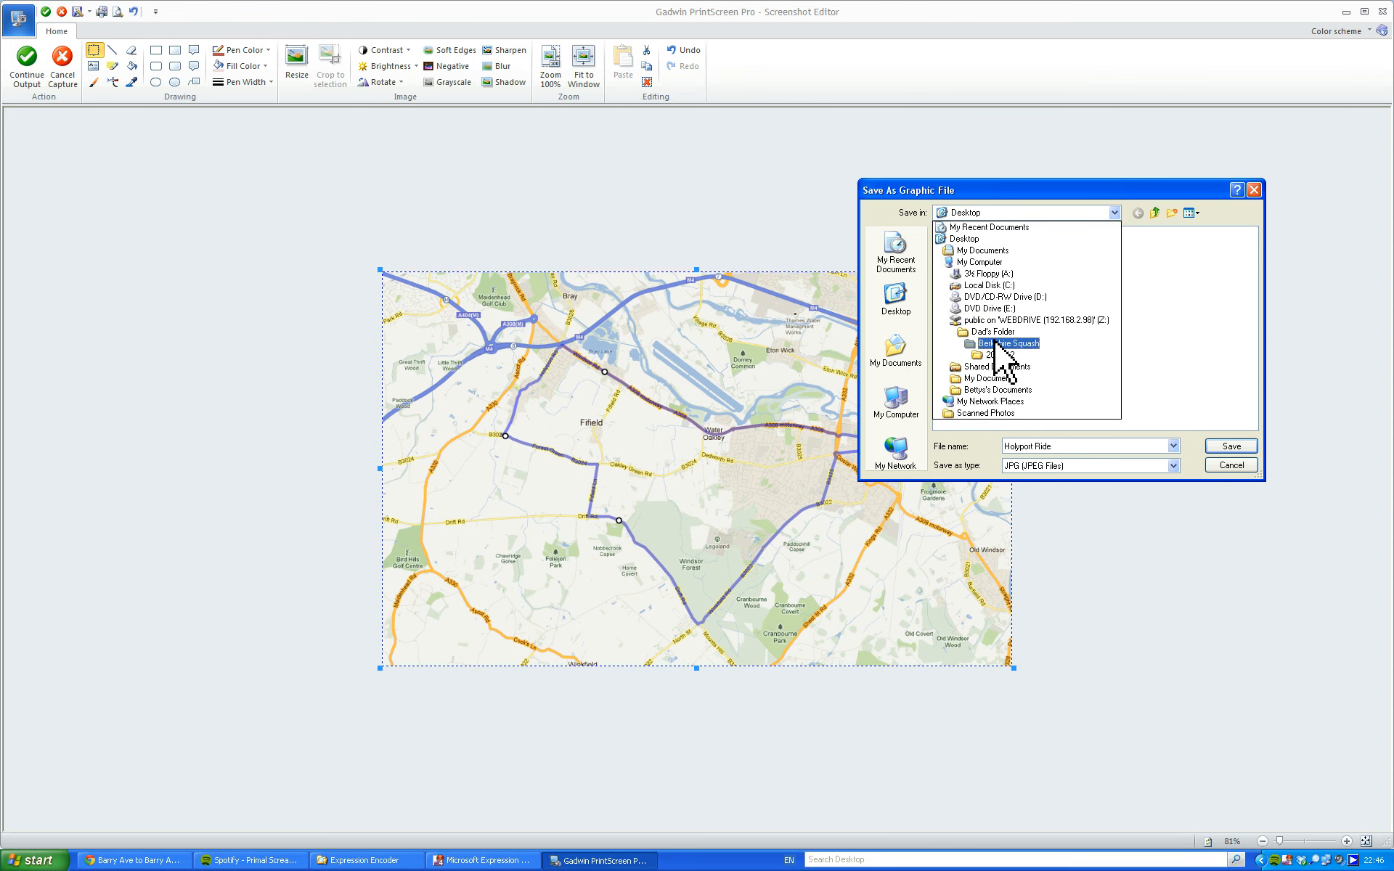
click(992, 332)
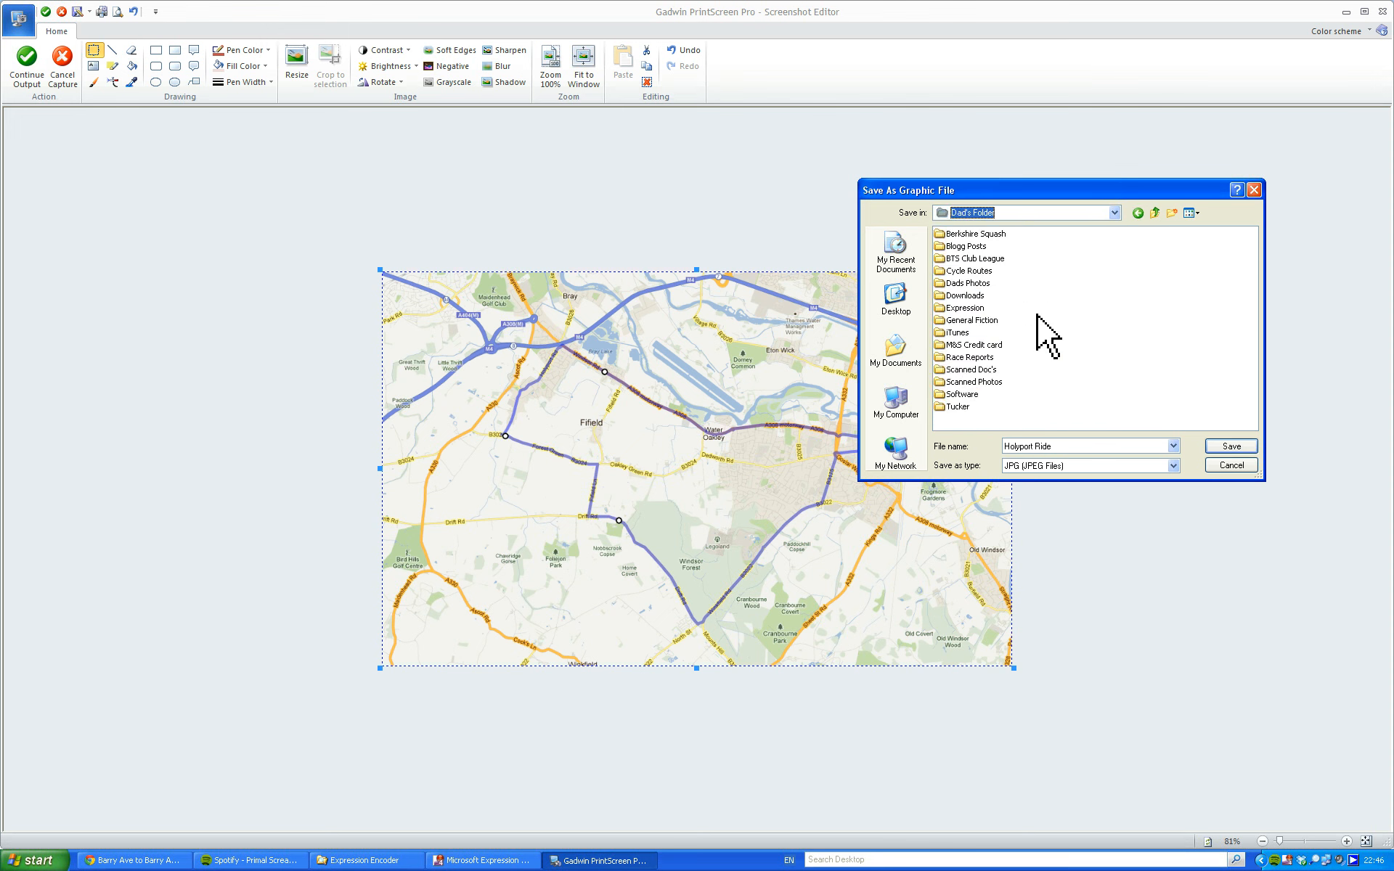
double_click(957, 234)
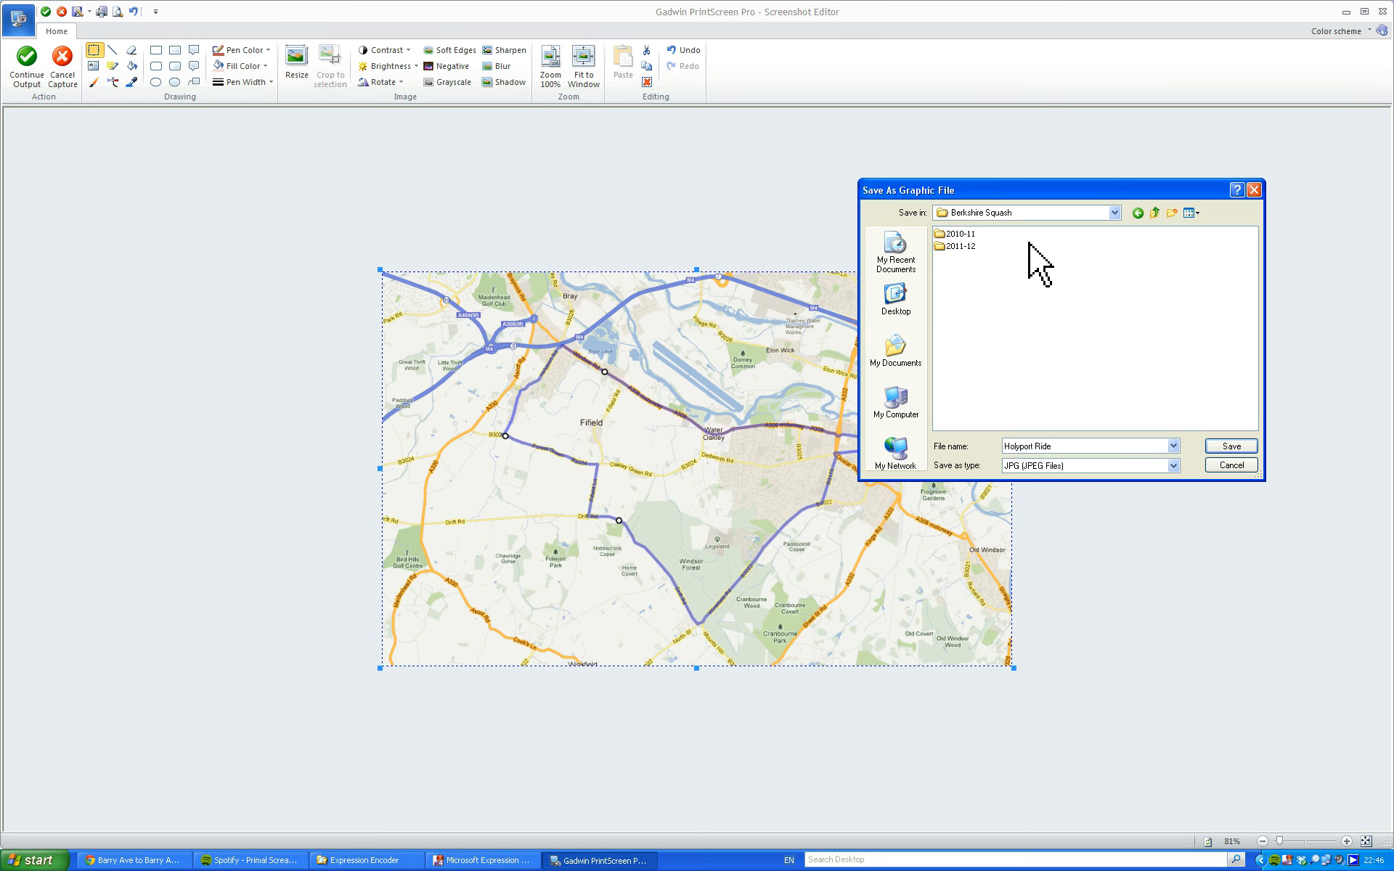
click(1115, 213)
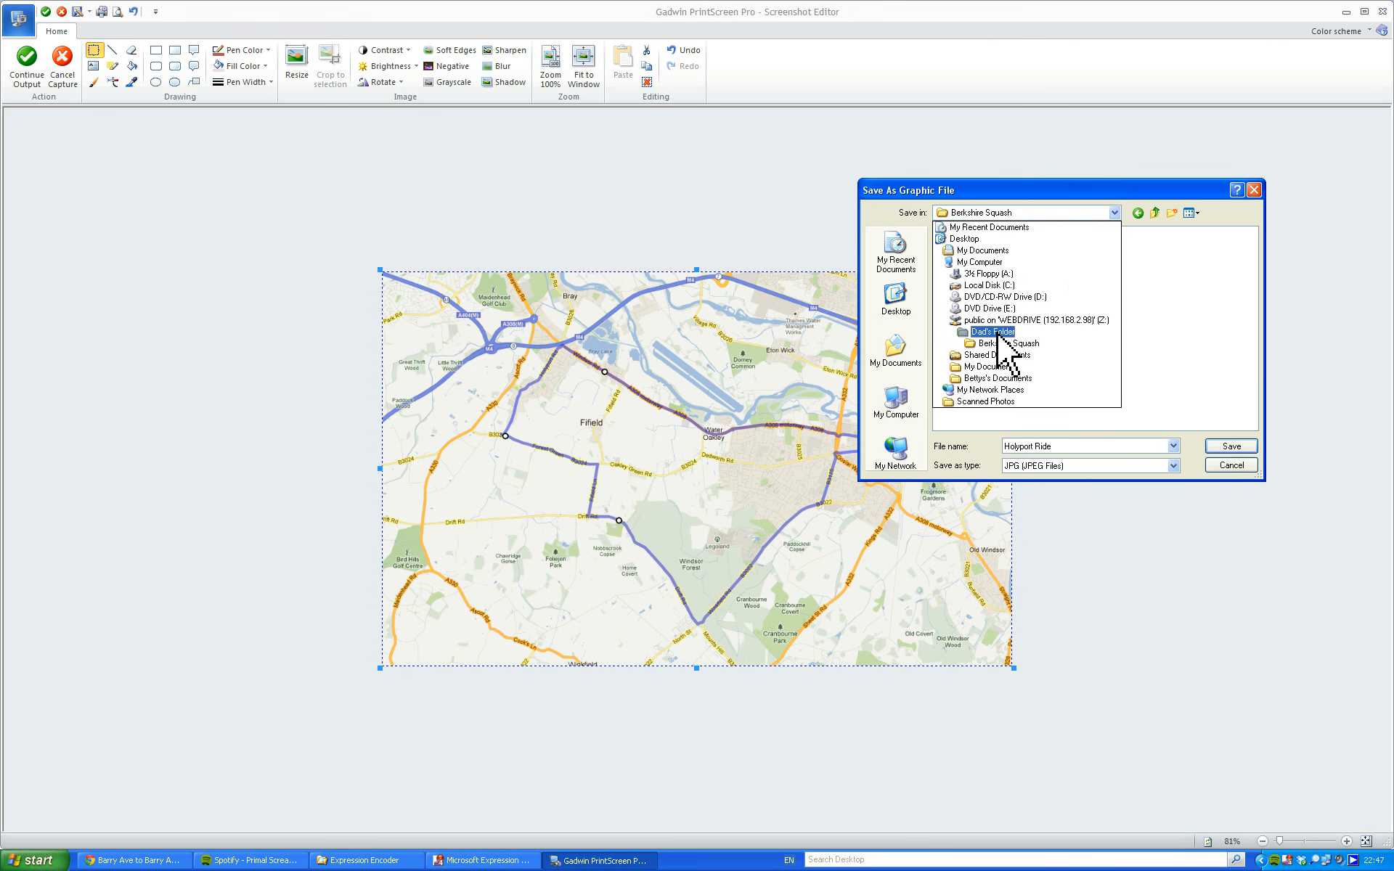
click(1001, 331)
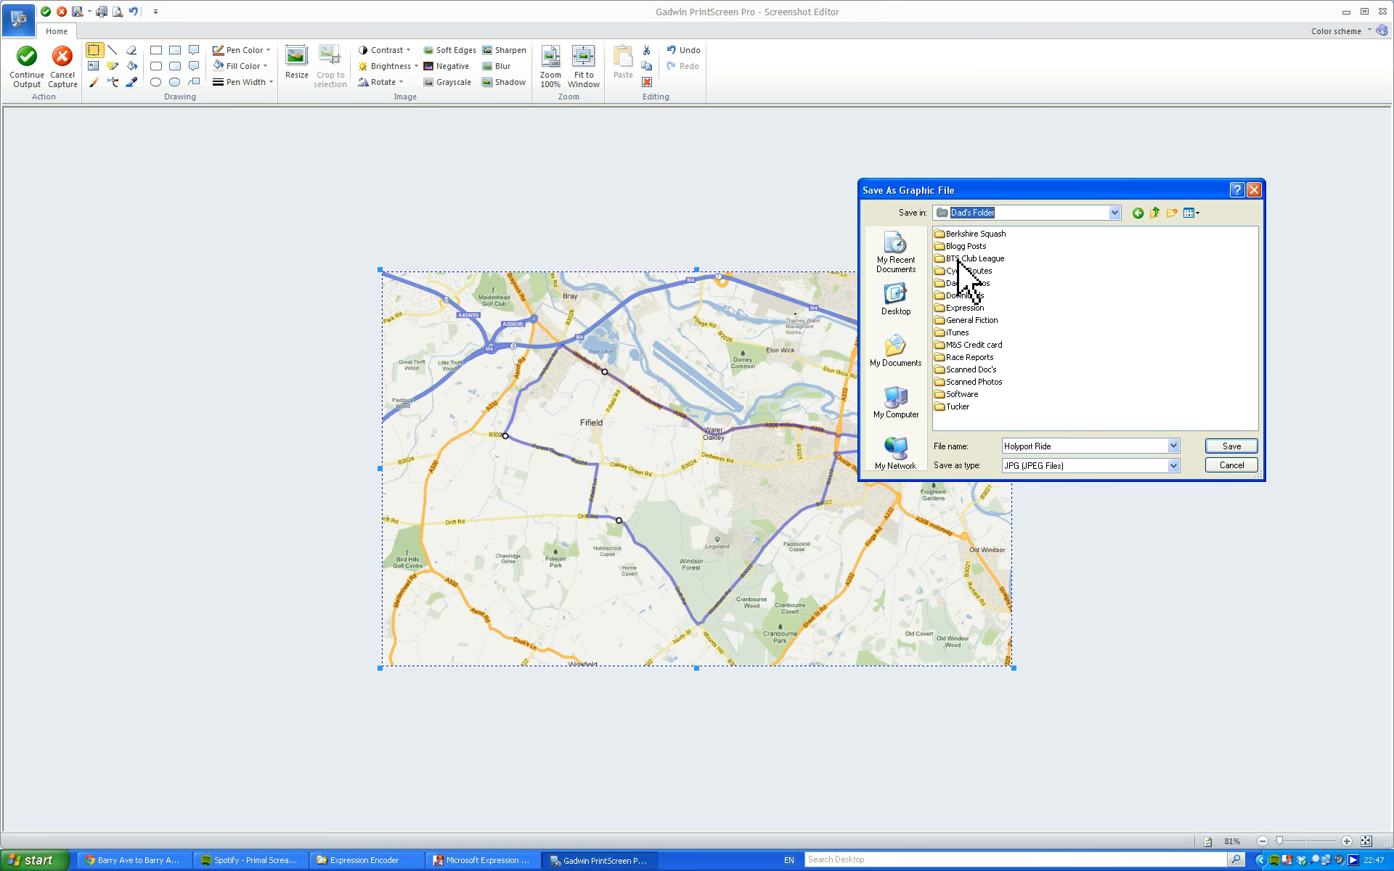
click(958, 259)
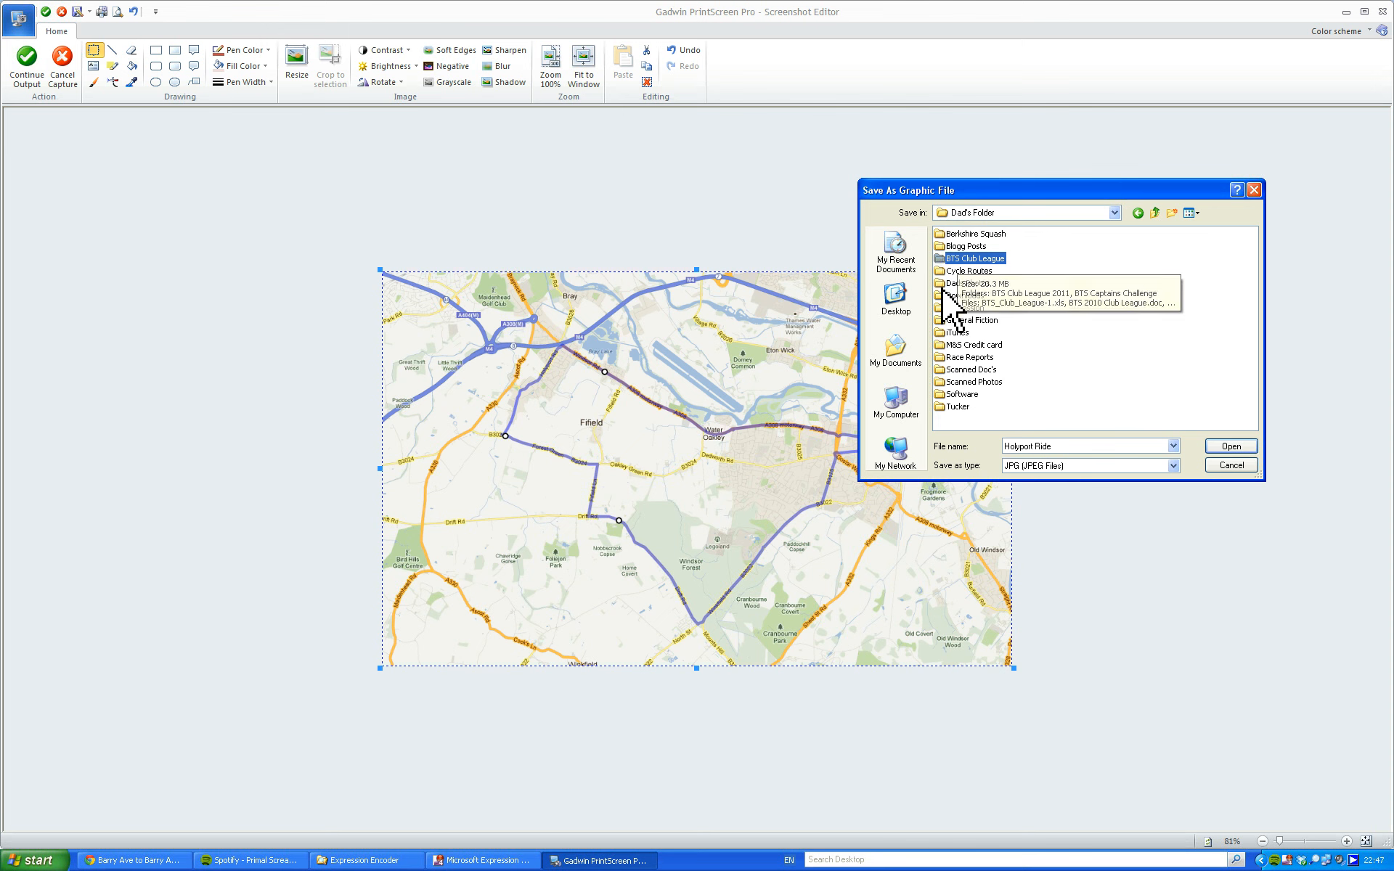
double_click(939, 273)
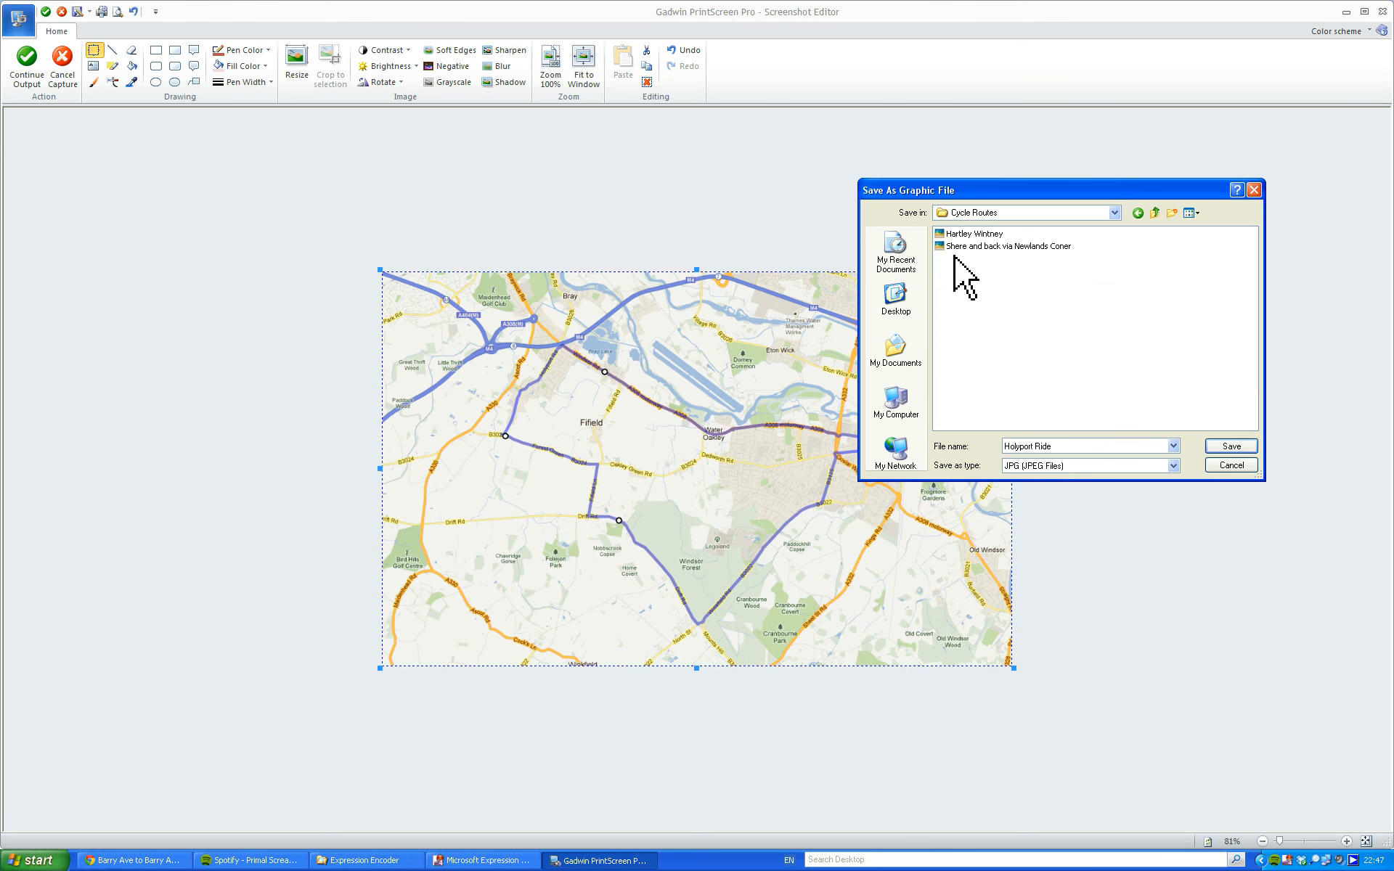
click(1230, 447)
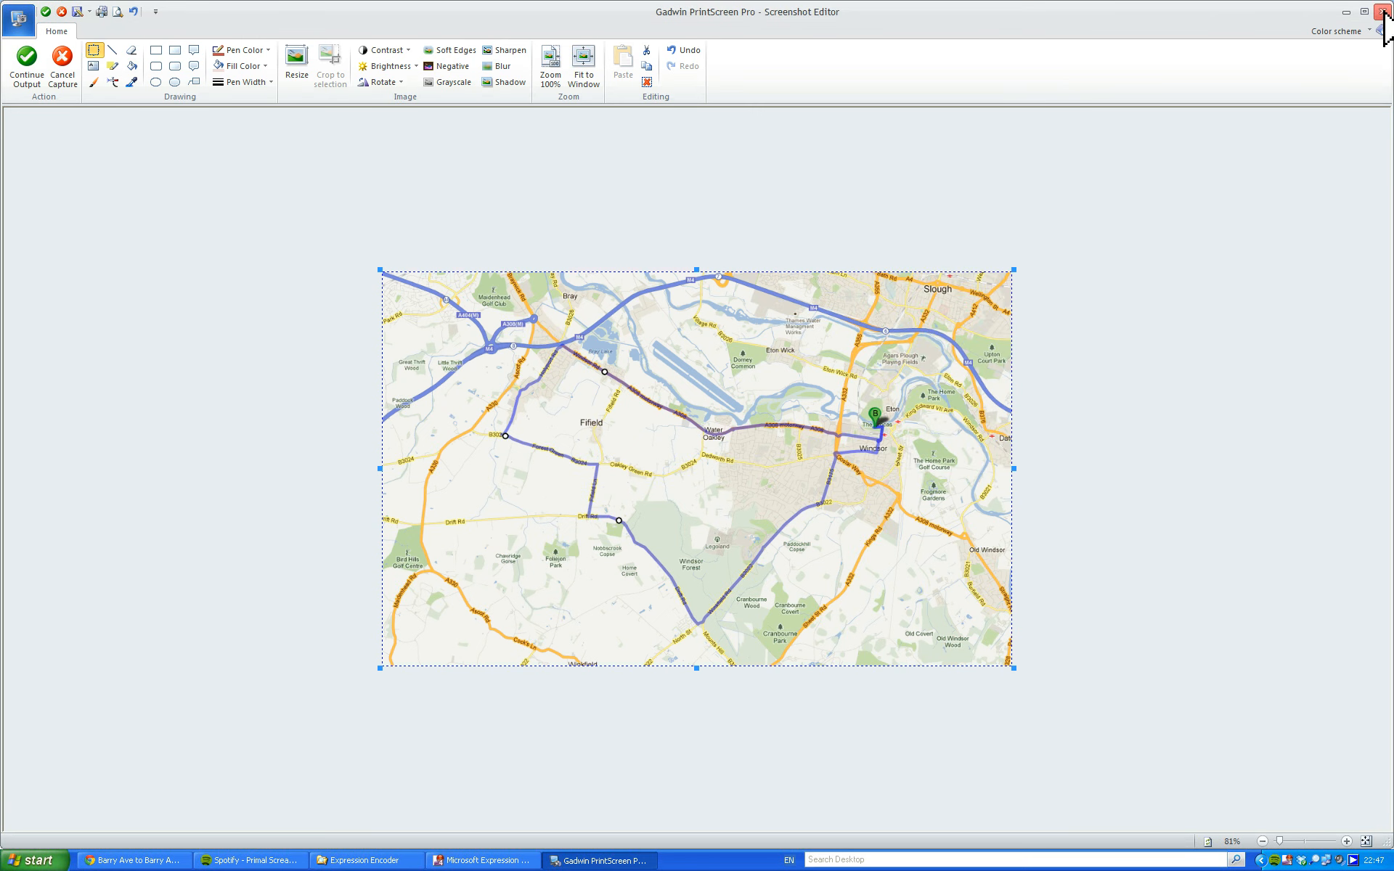
click(15, 19)
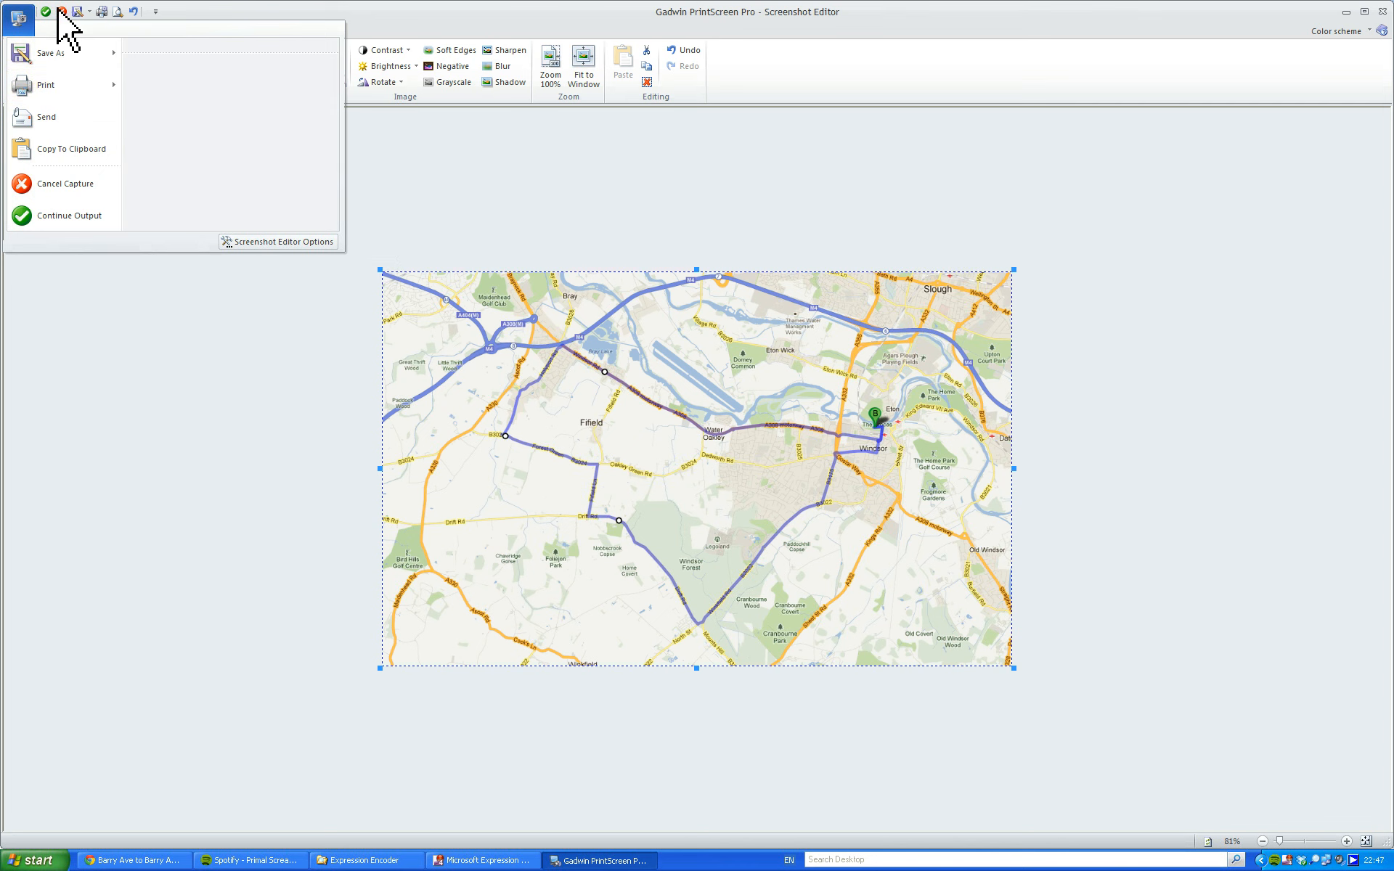
click(1382, 12)
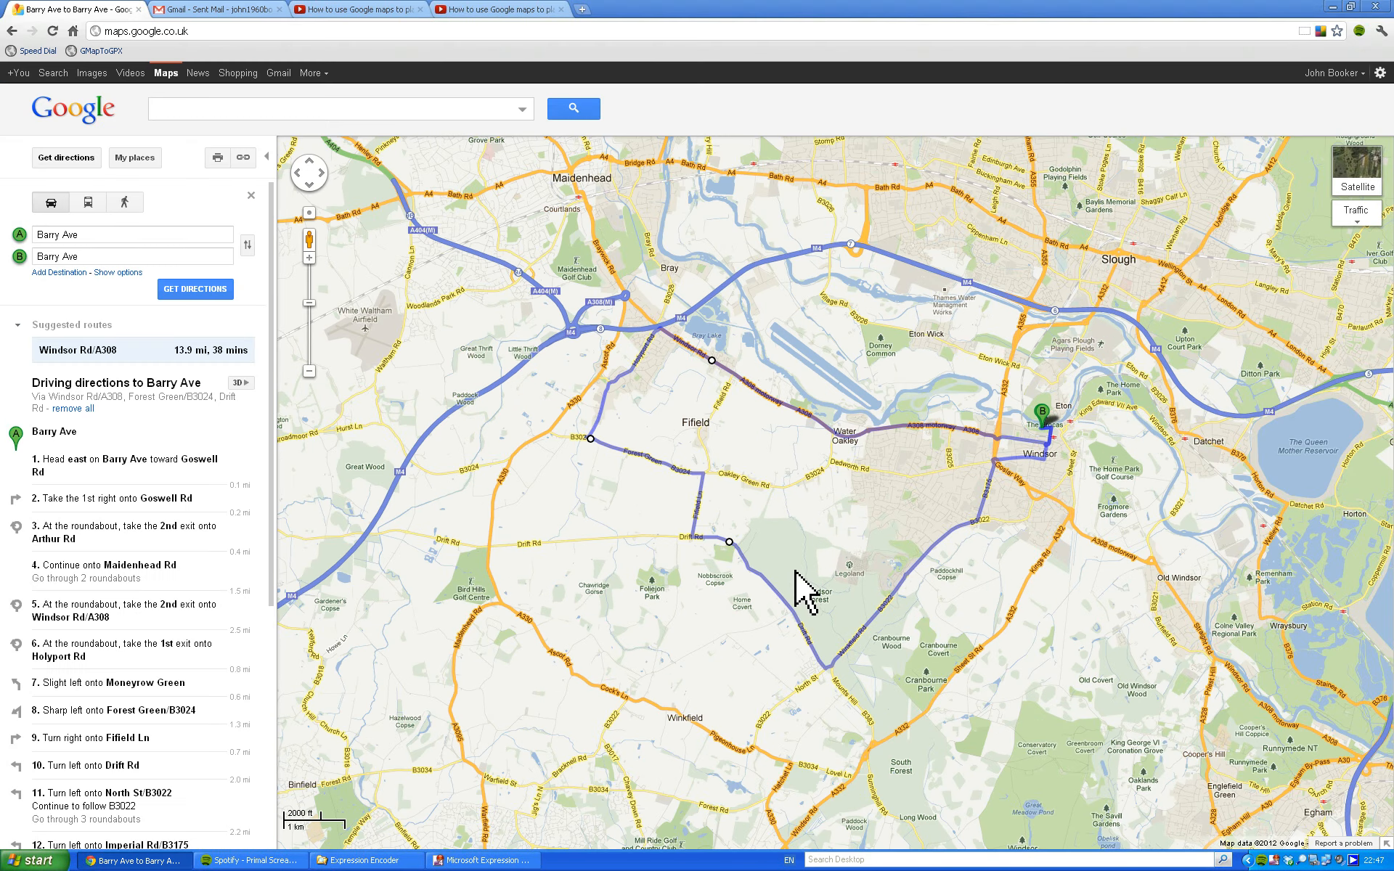
Check the saved Holyport Ride image as a thumbnail in the Cycle Routes folder, and close the folder window.
click(701, 452)
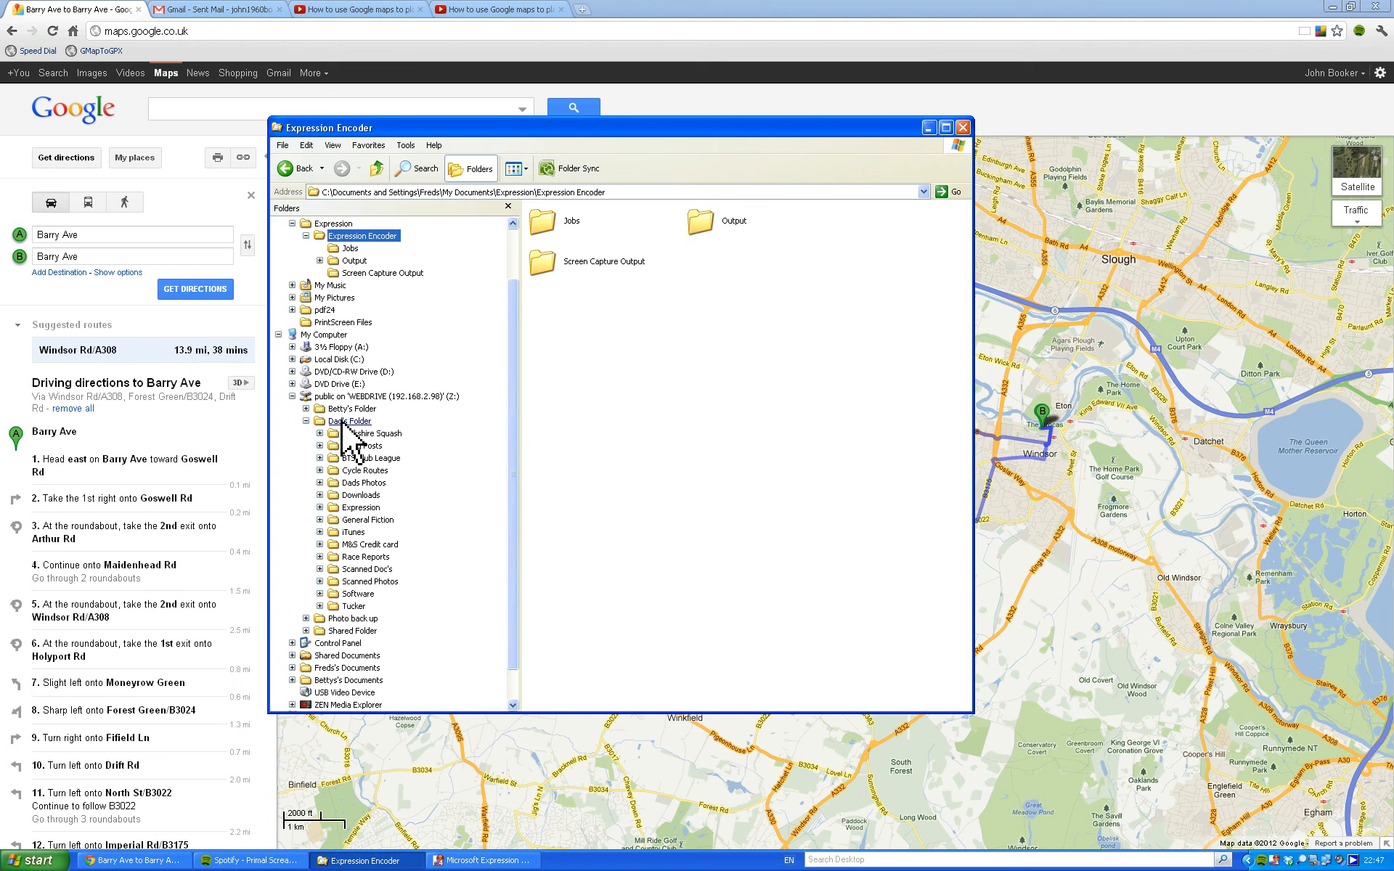
click(356, 470)
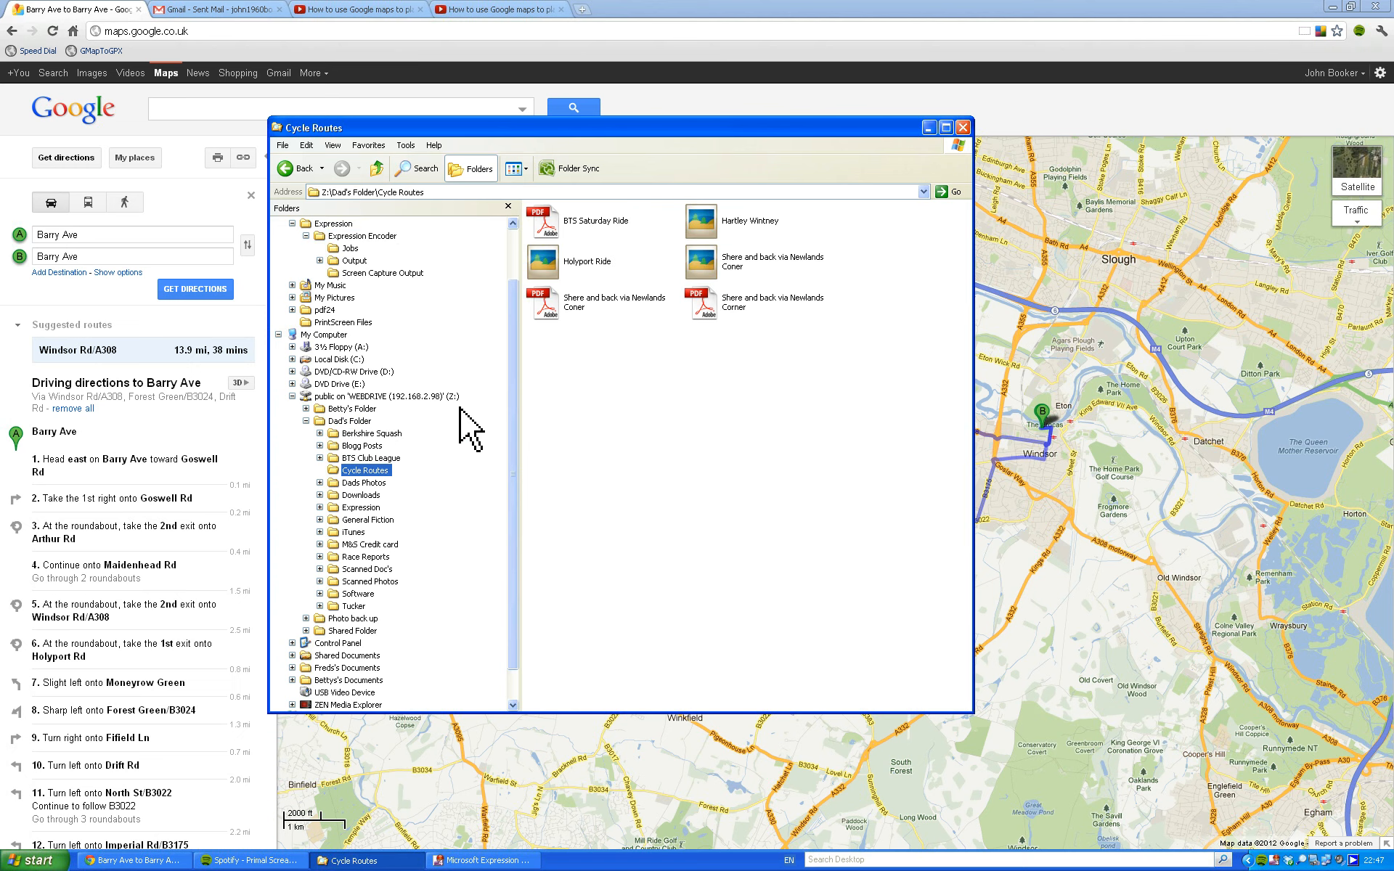
click(525, 169)
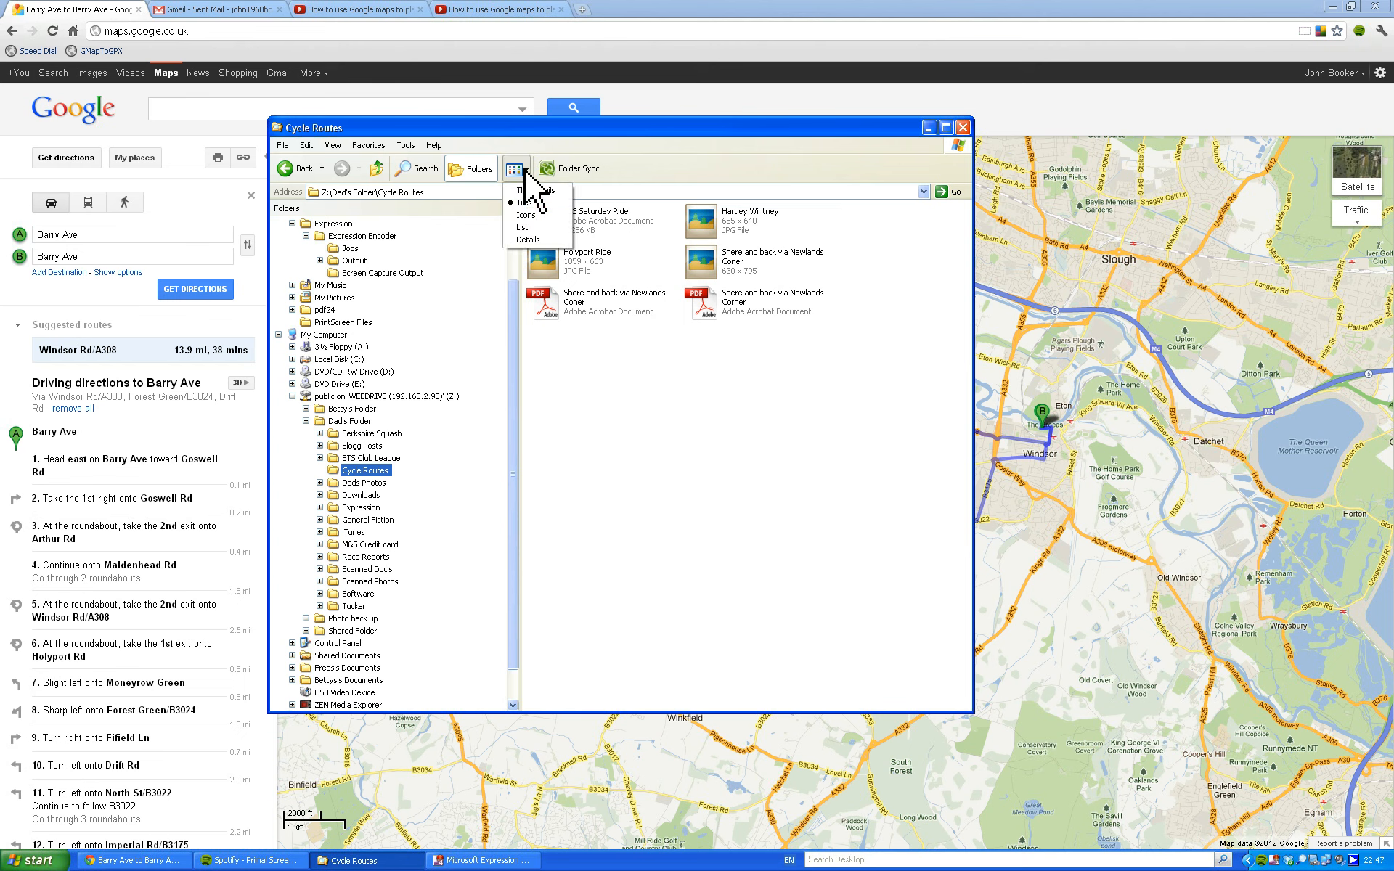
click(536, 190)
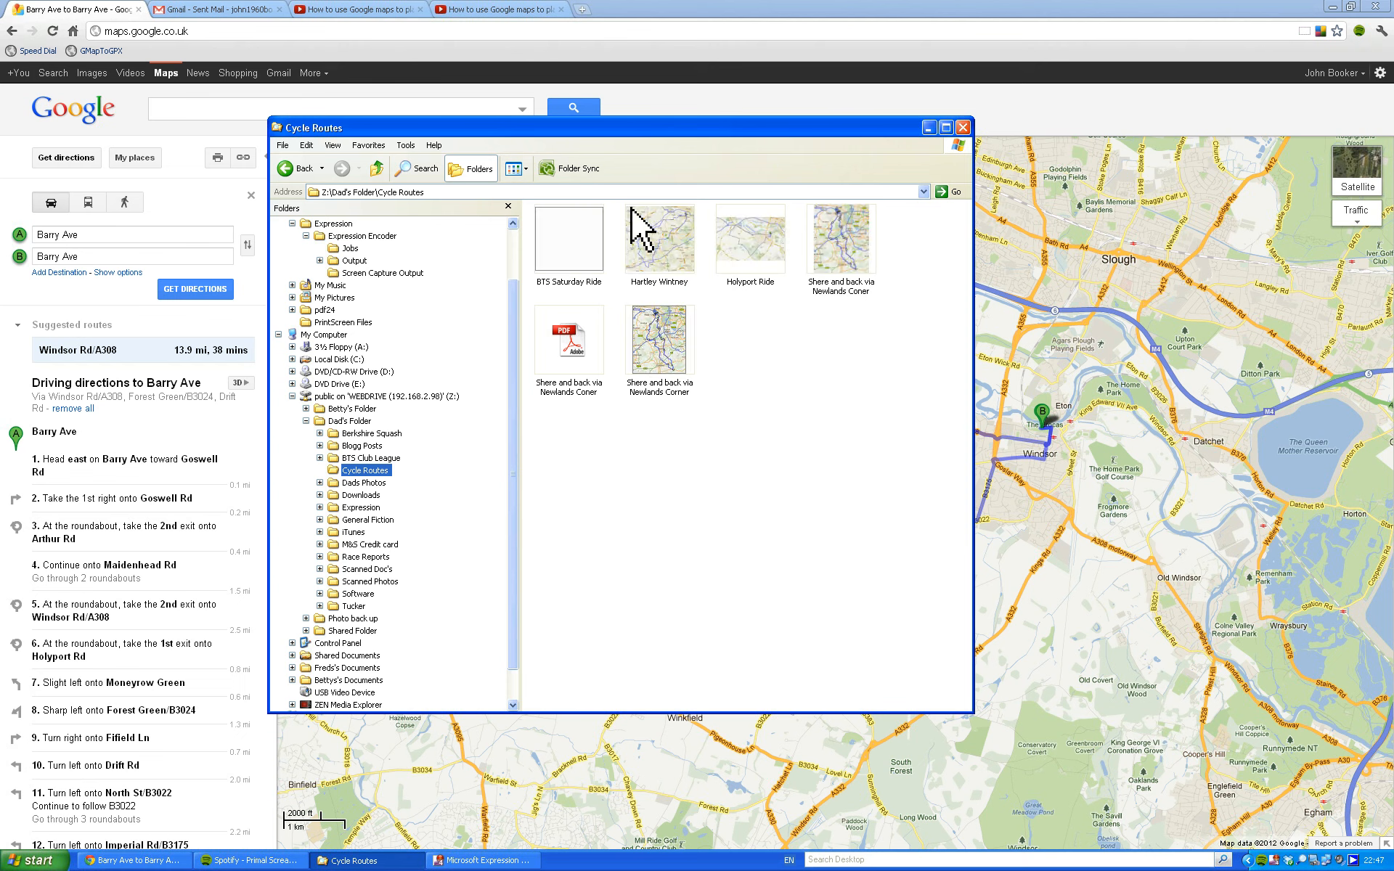
click(755, 249)
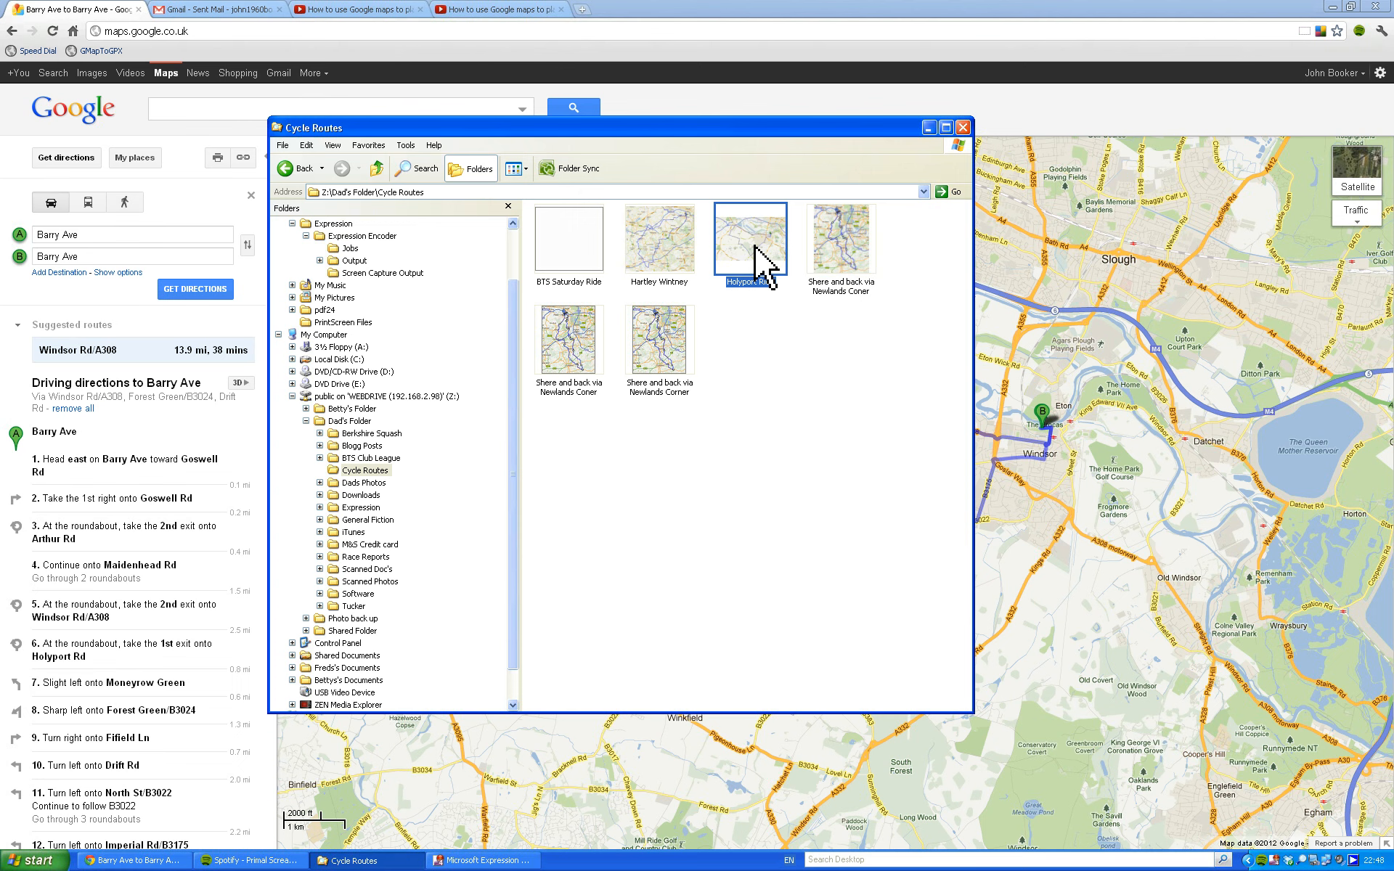
click(964, 128)
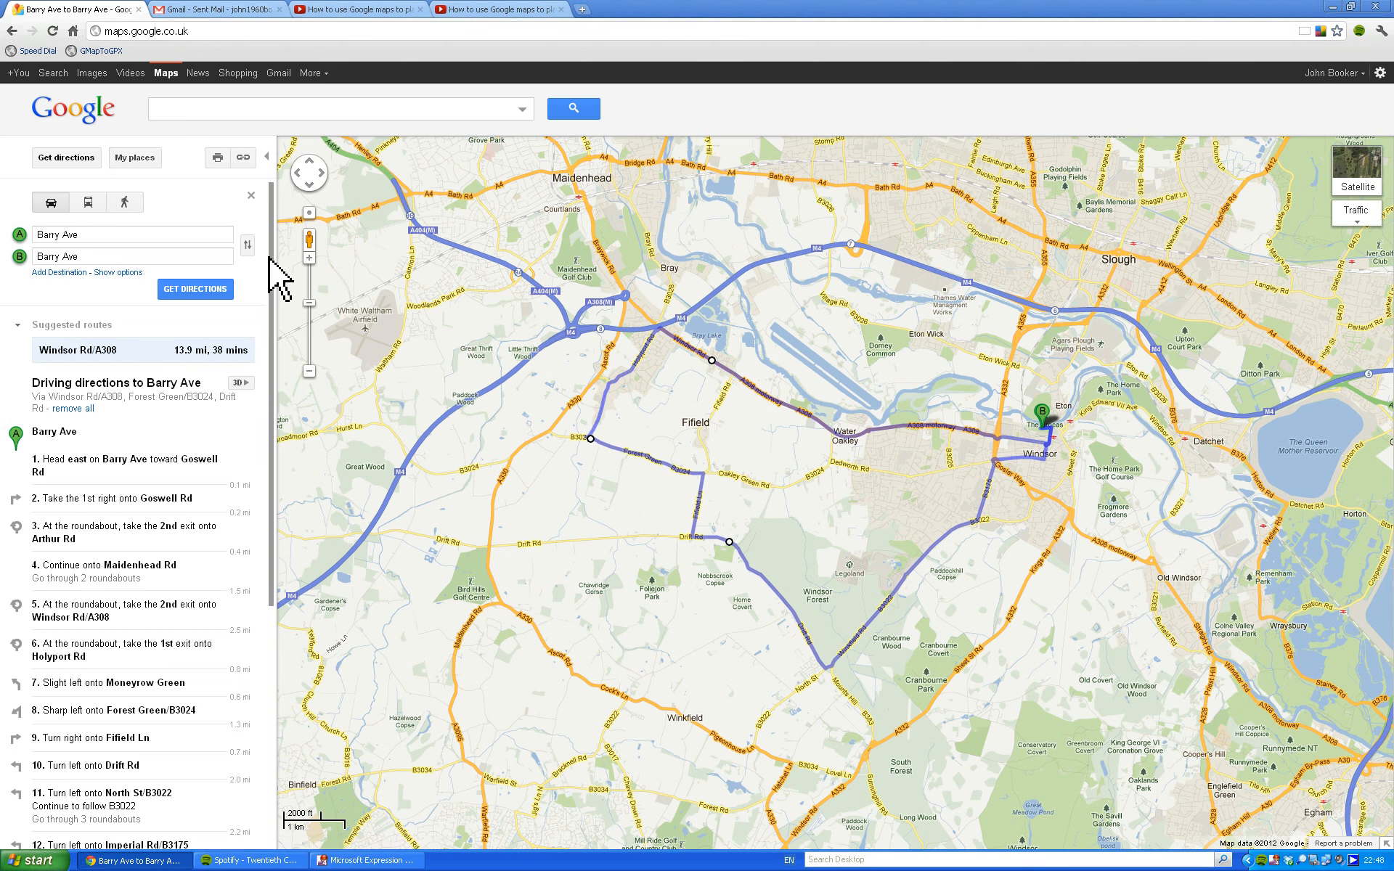
Save the Barry Ave driving directions to My Maps as a new map.
drag(281, 280, 281, 683)
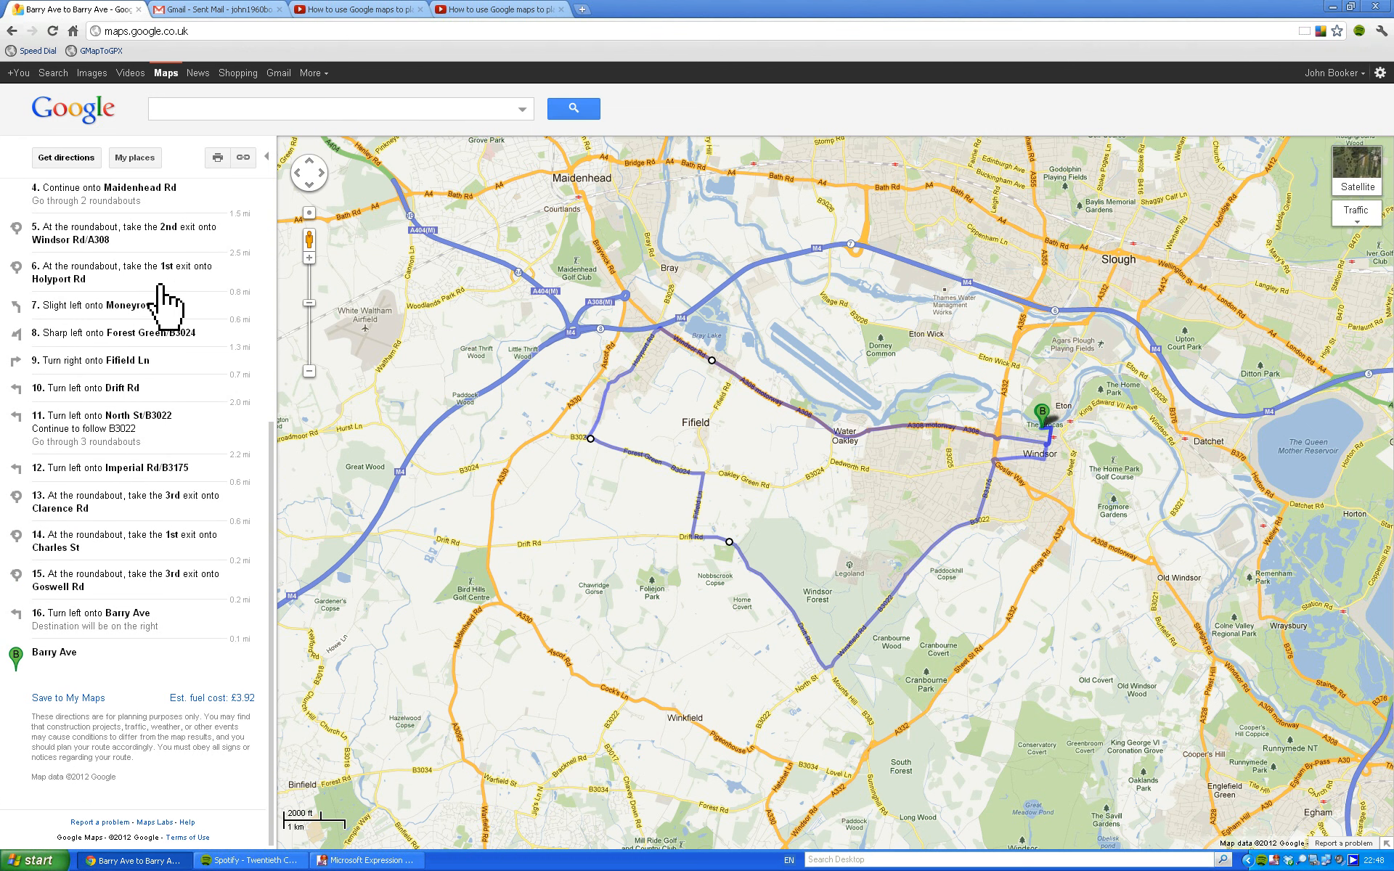
click(64, 698)
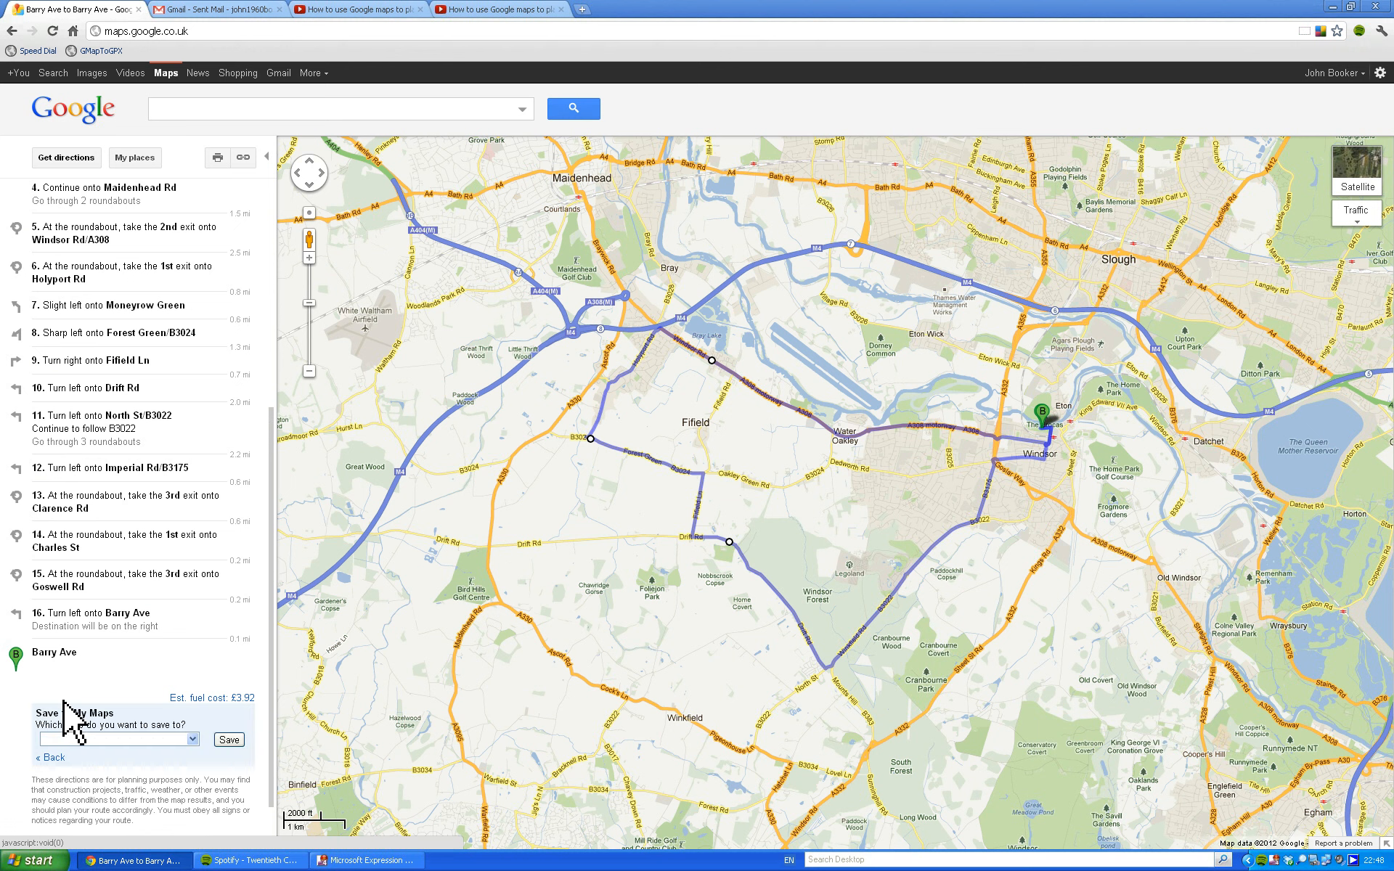
click(179, 744)
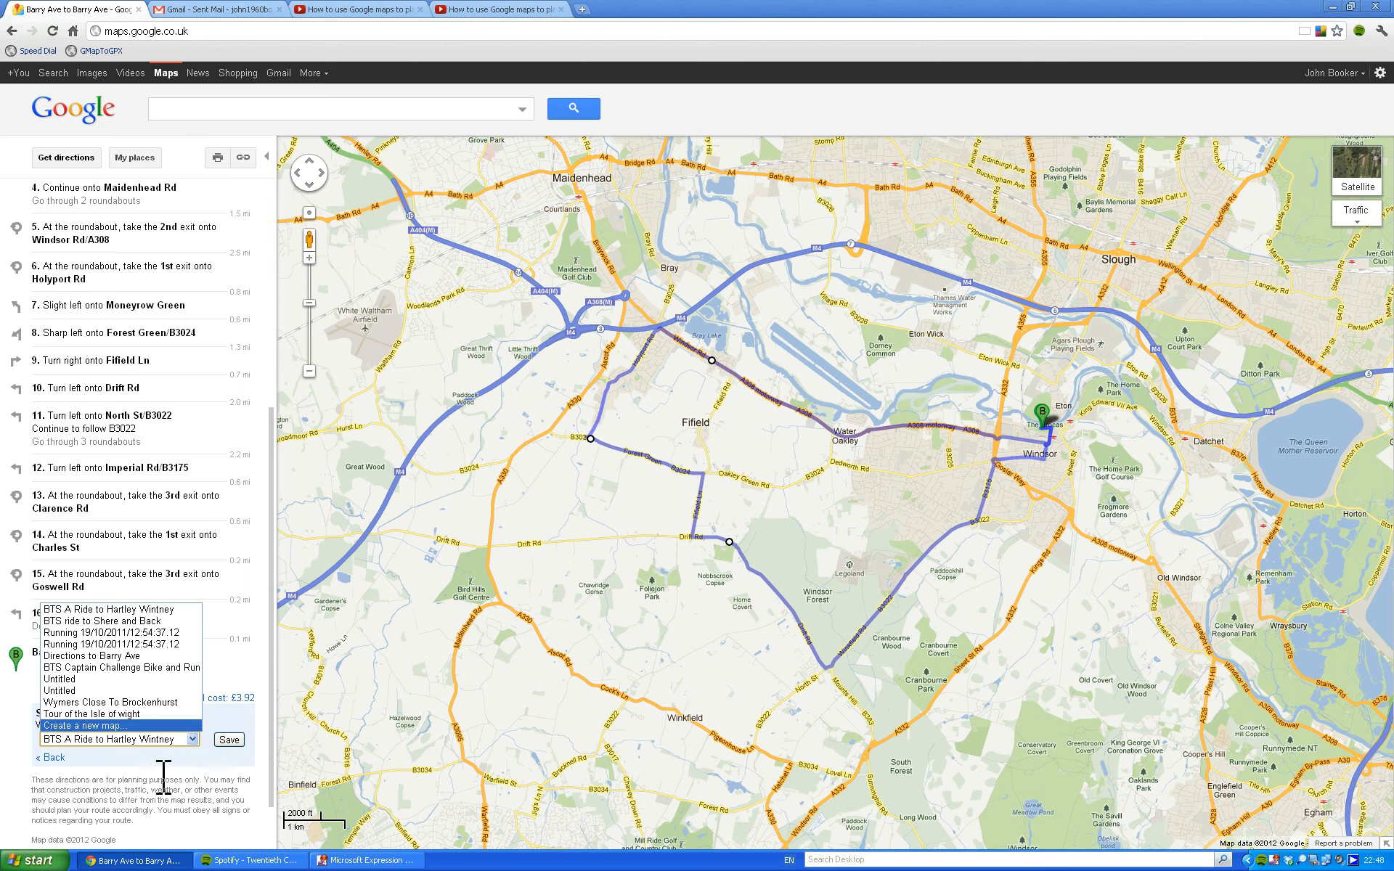
click(127, 725)
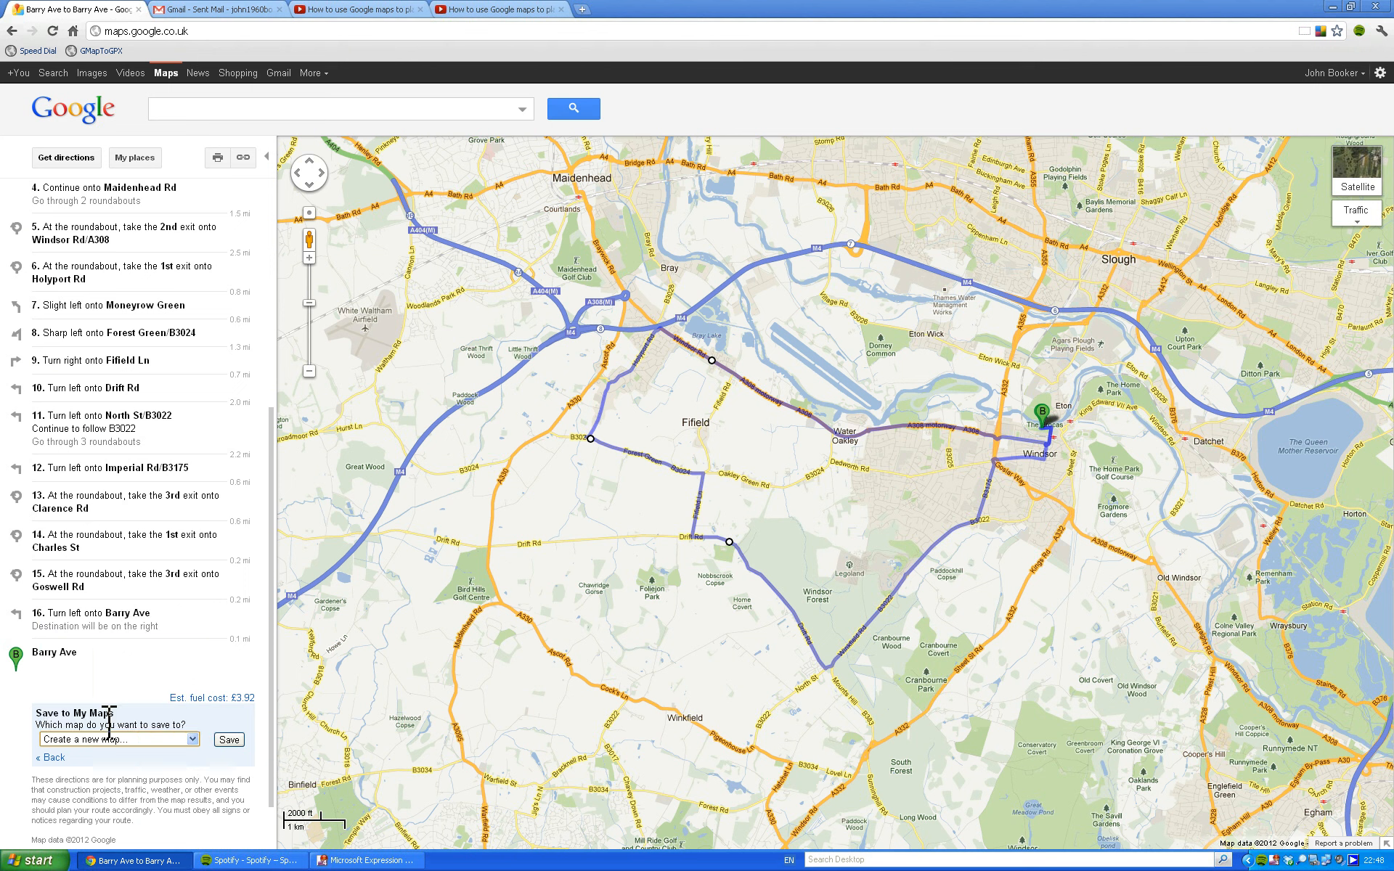
click(136, 741)
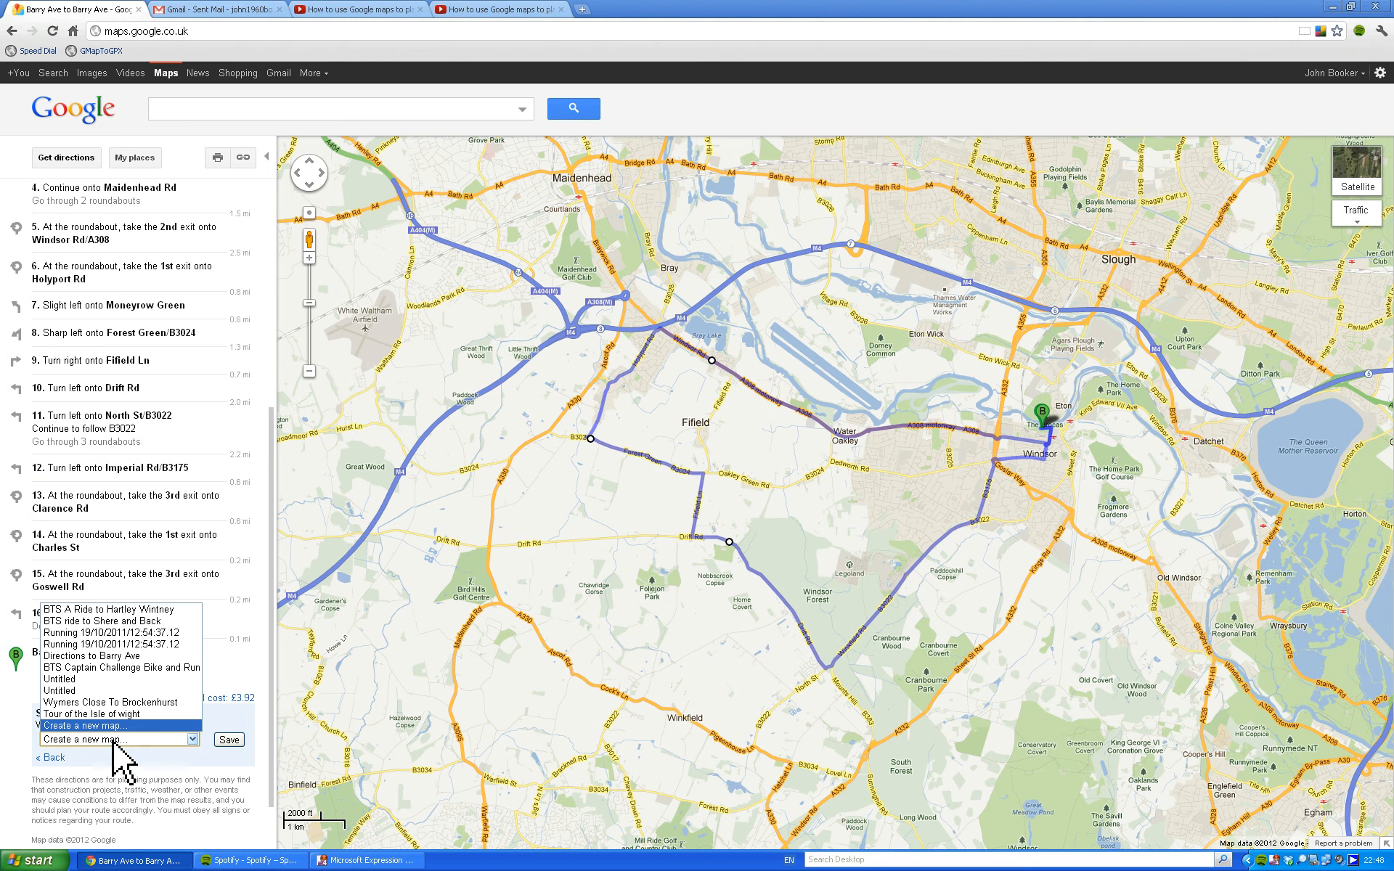
click(85, 742)
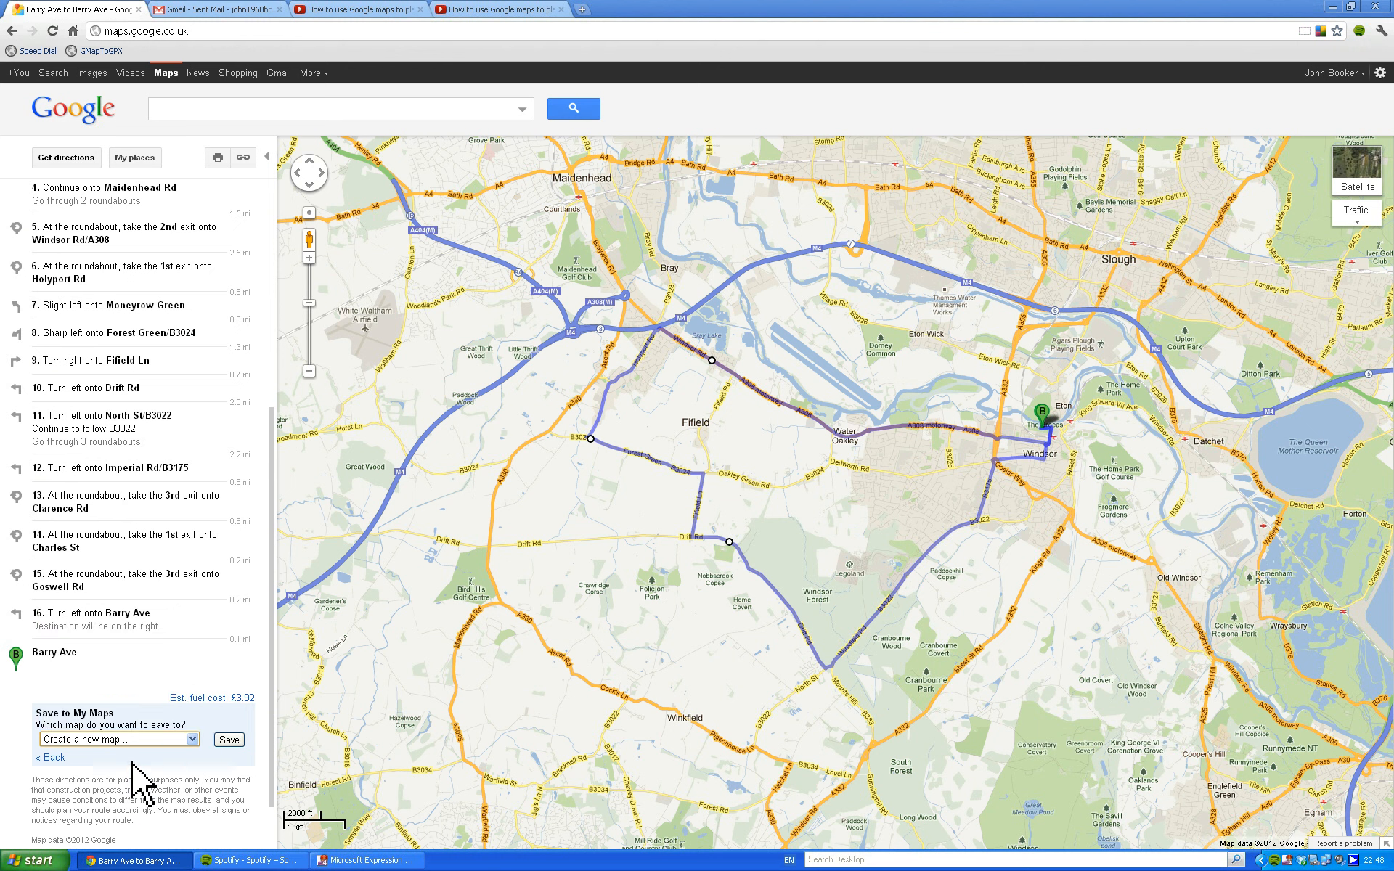
click(192, 739)
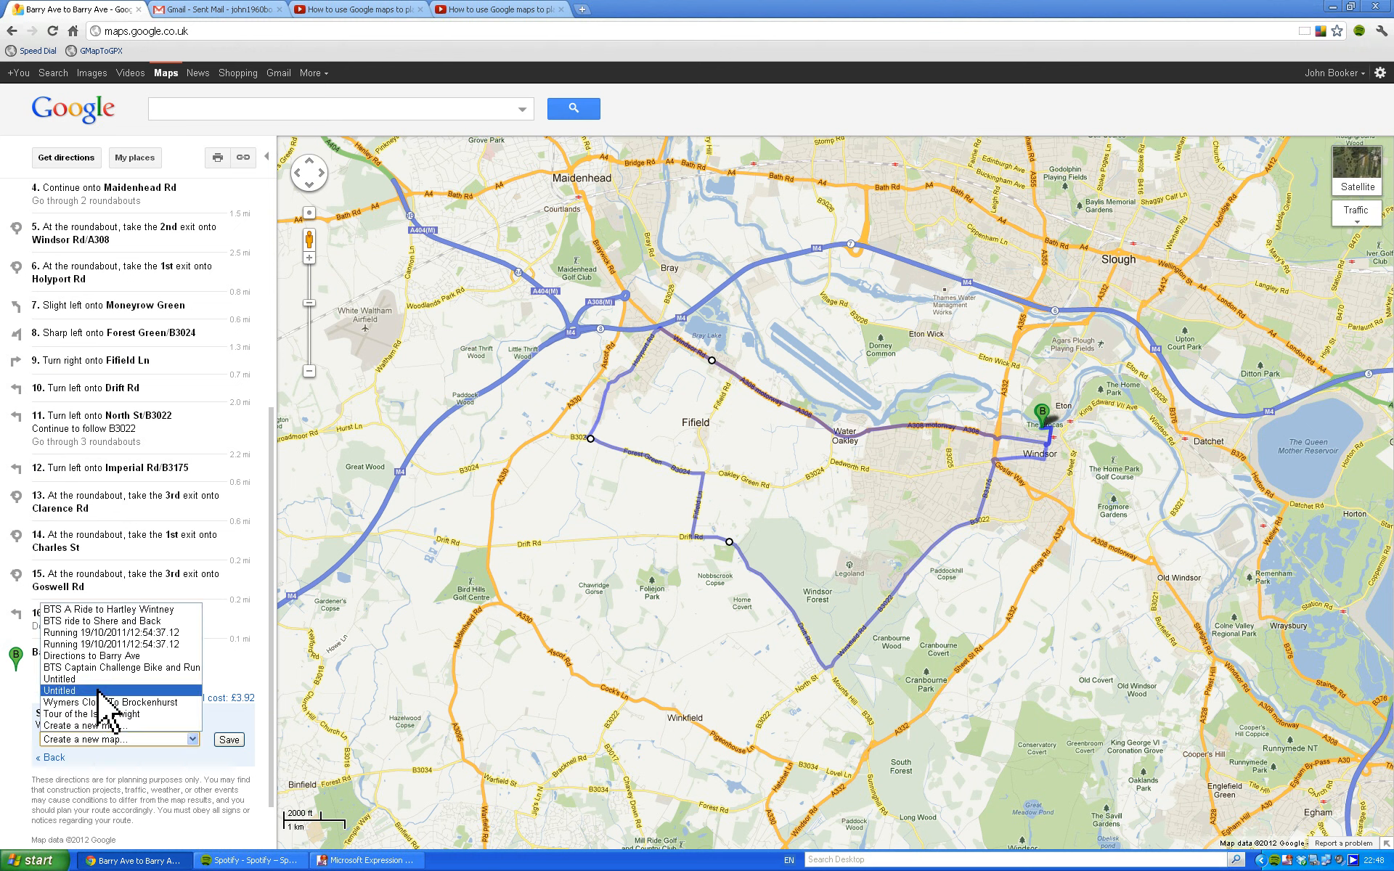
click(58, 726)
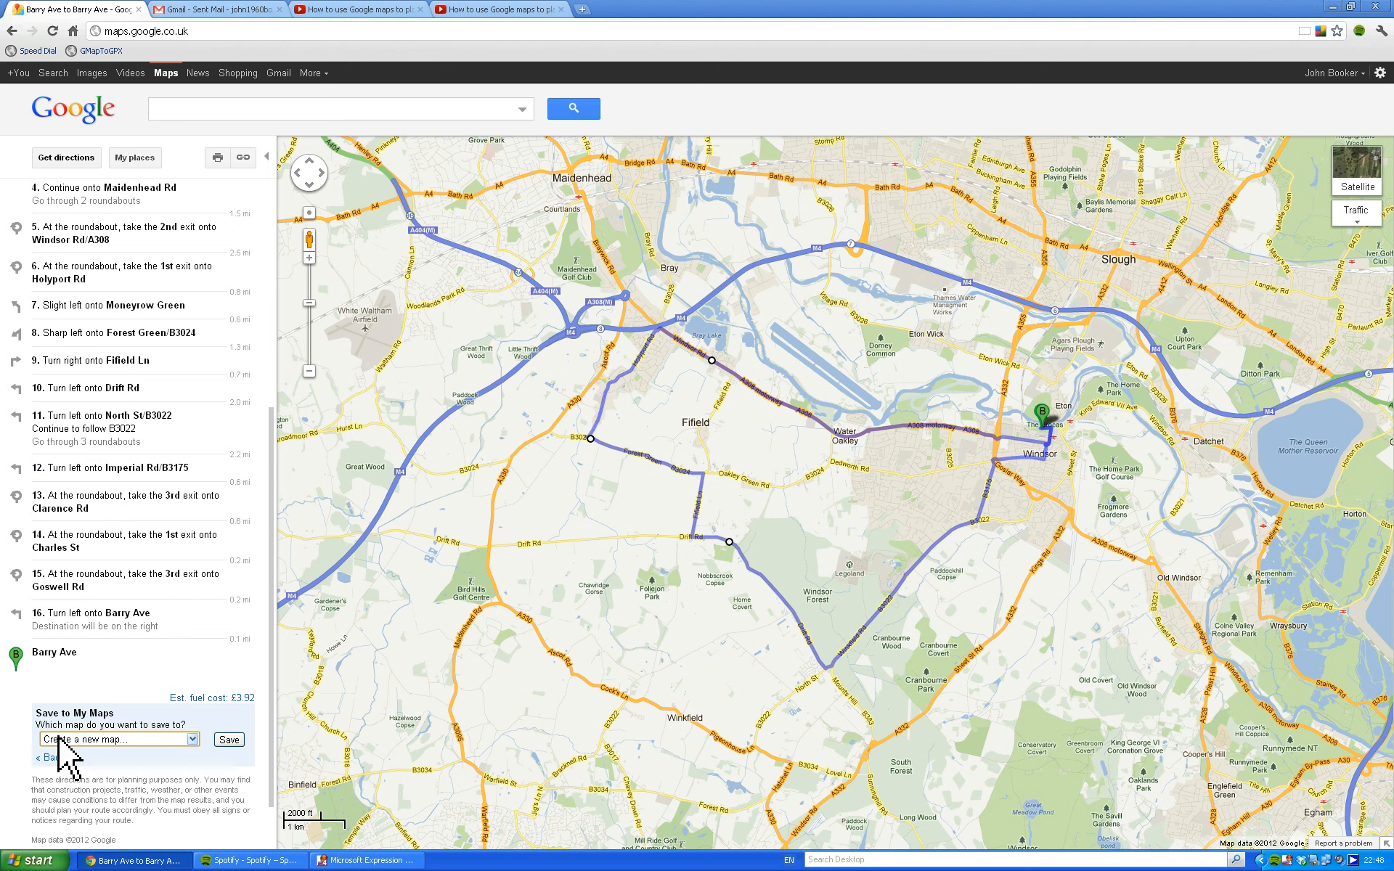
click(56, 740)
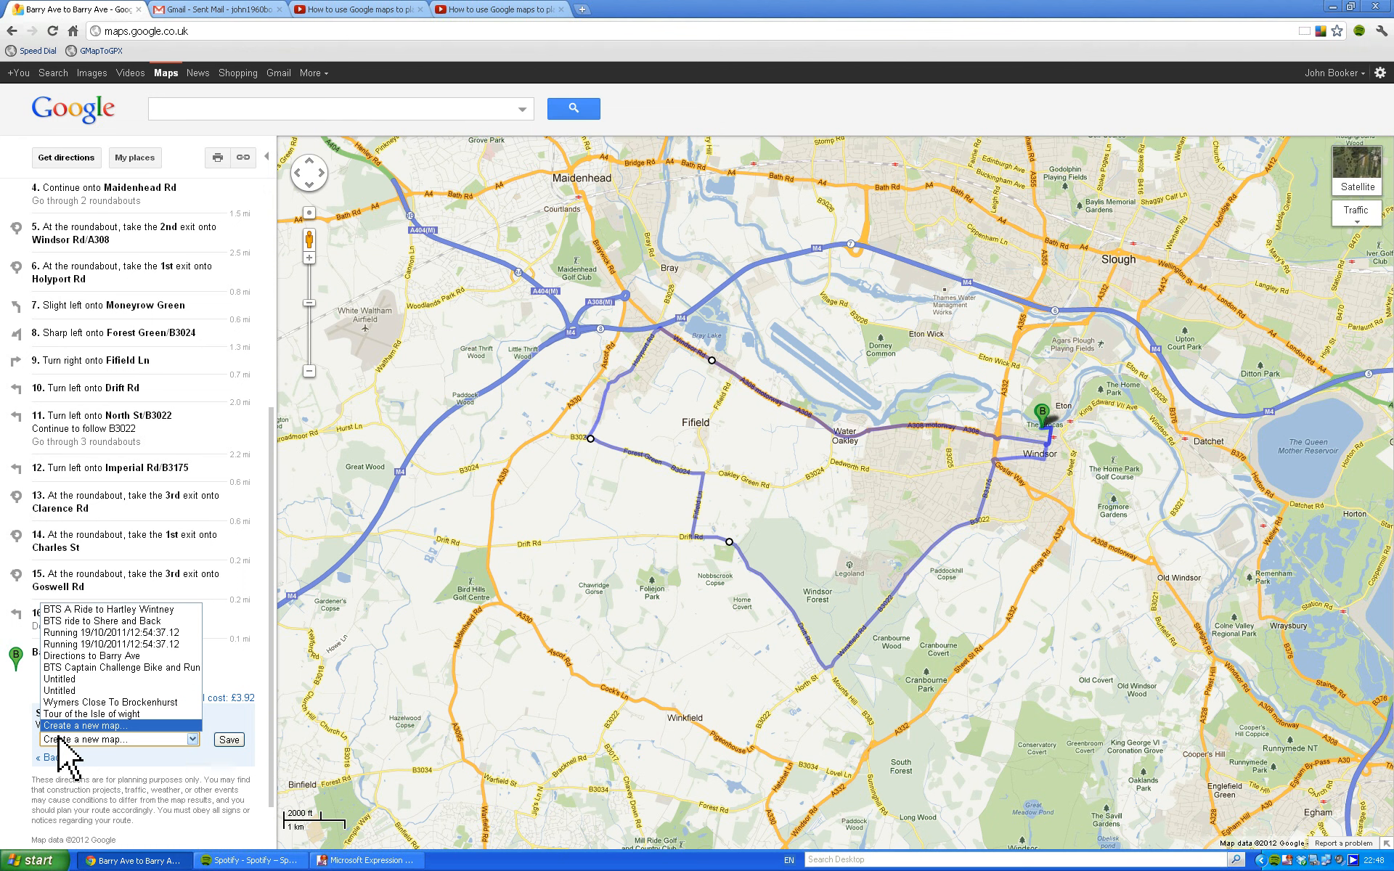
click(168, 736)
click(228, 739)
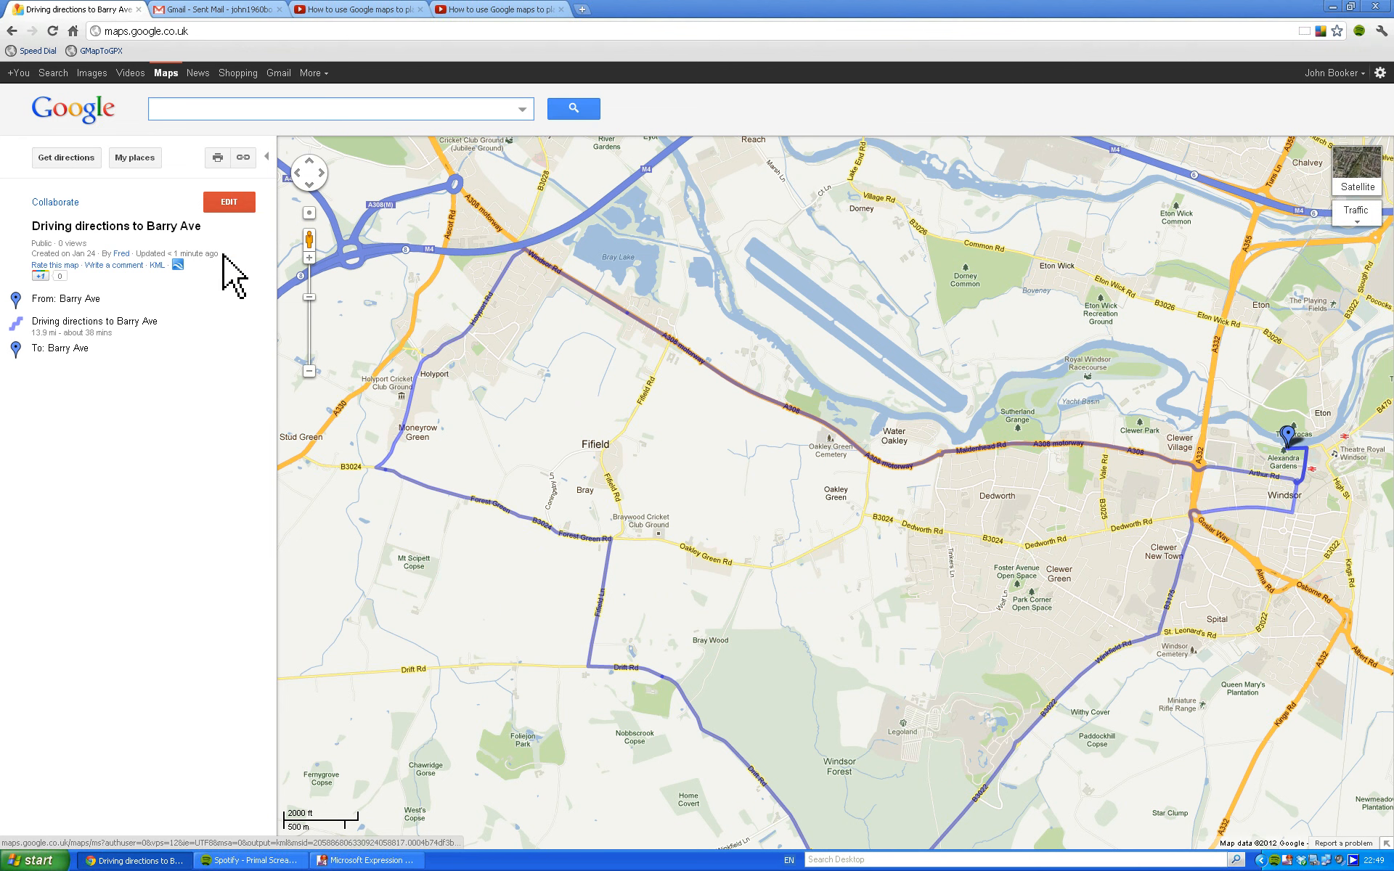
Retitle the saved map "BTS Holyport ride", describe it as "Lopp out from Windsor to Holyport and Back", and save and finish editing.
click(309, 372)
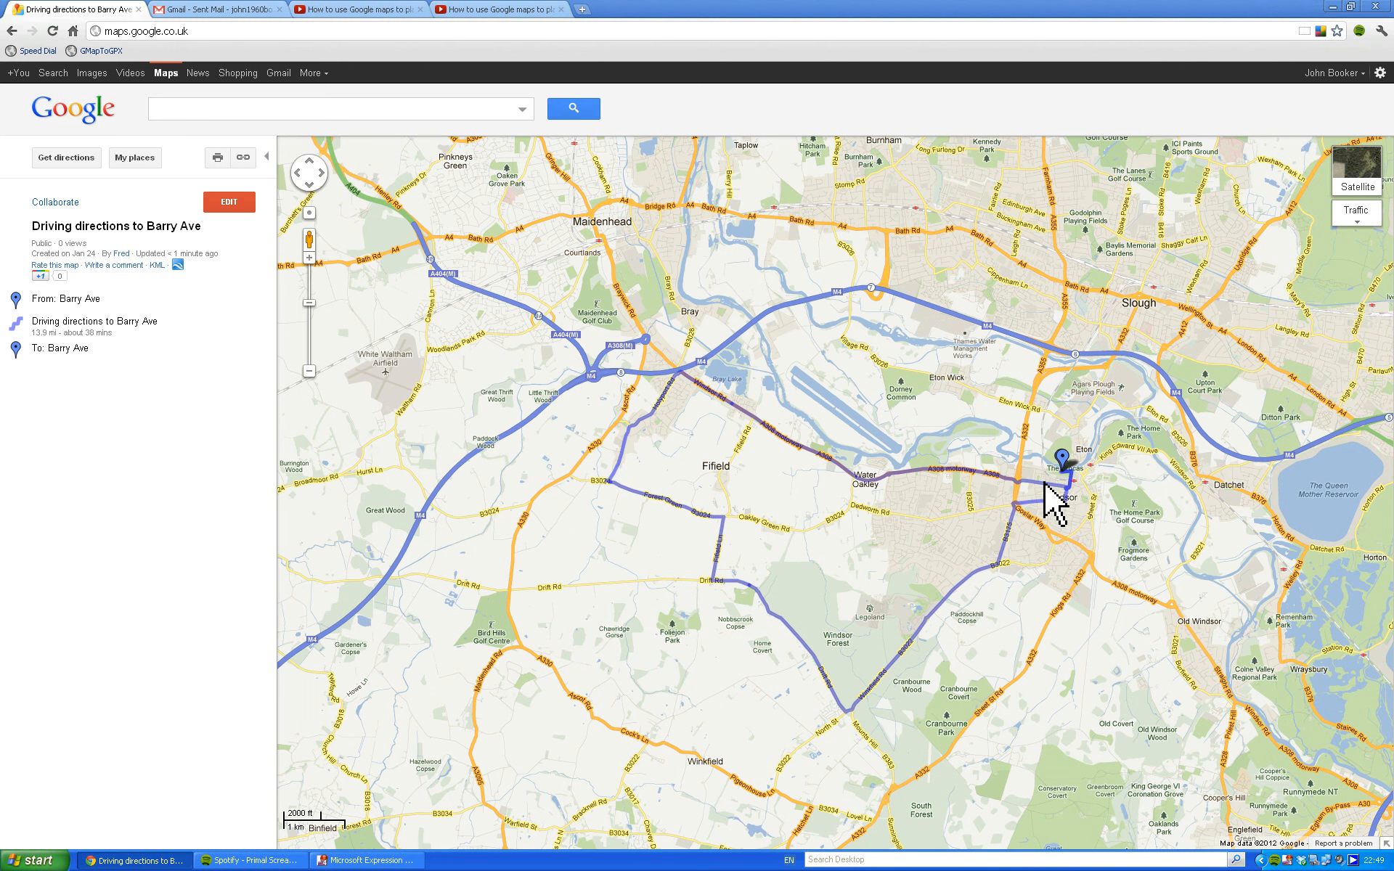
drag(1062, 461, 1067, 482)
click(230, 204)
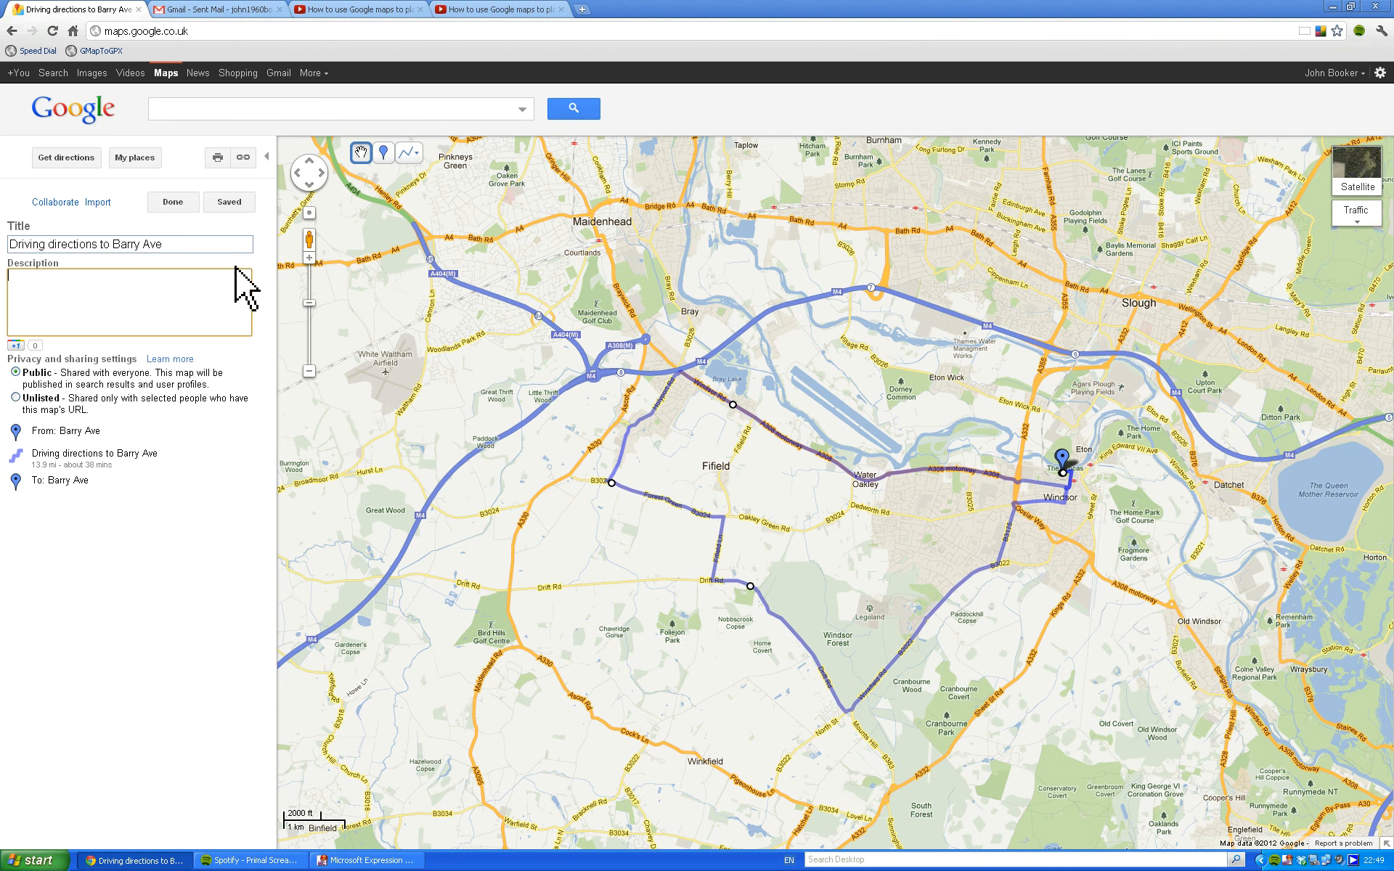
drag(169, 241, 4, 226)
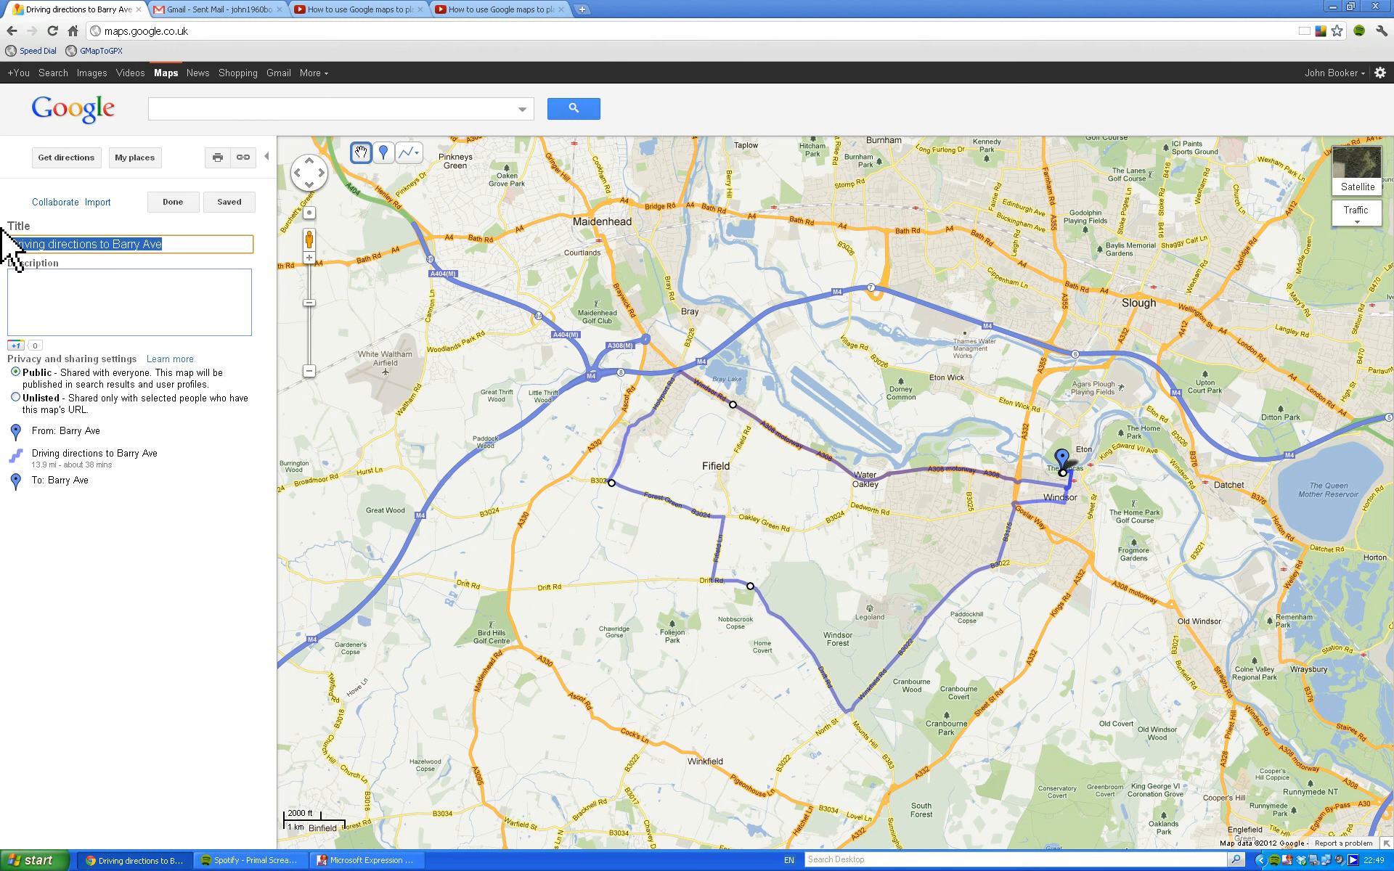
key(BackSpace)
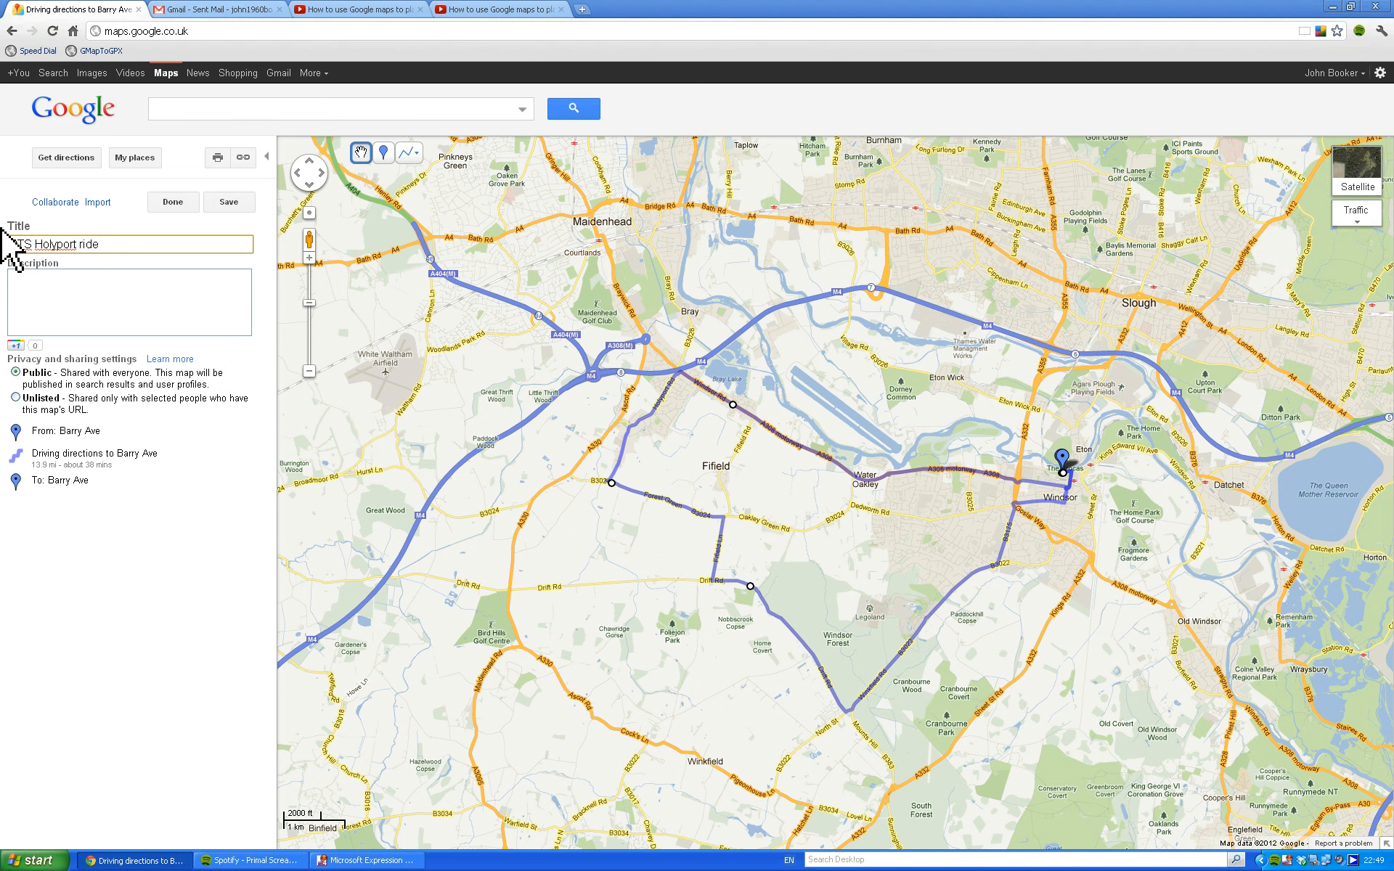
click(37, 278)
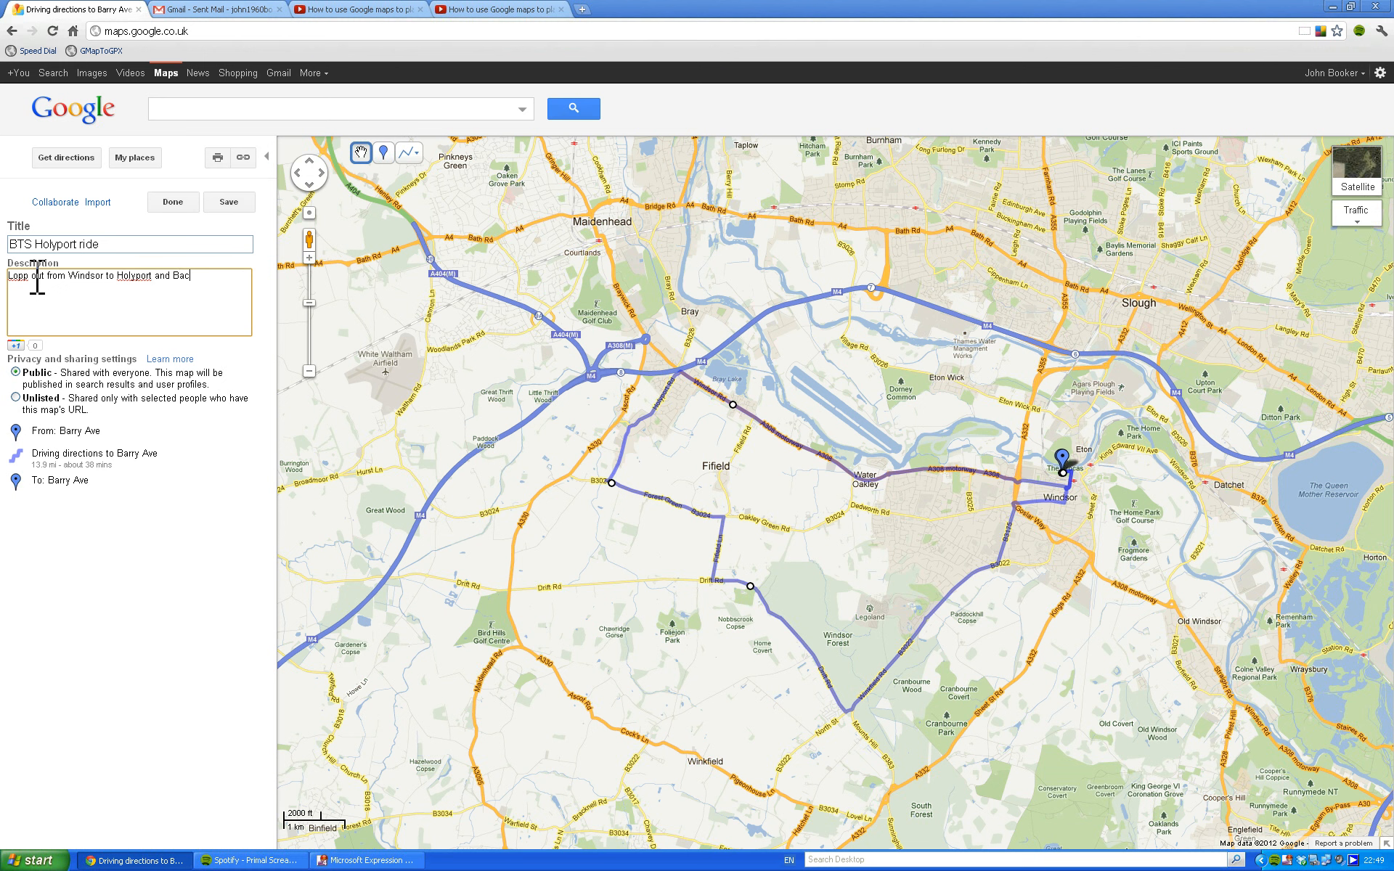
click(220, 206)
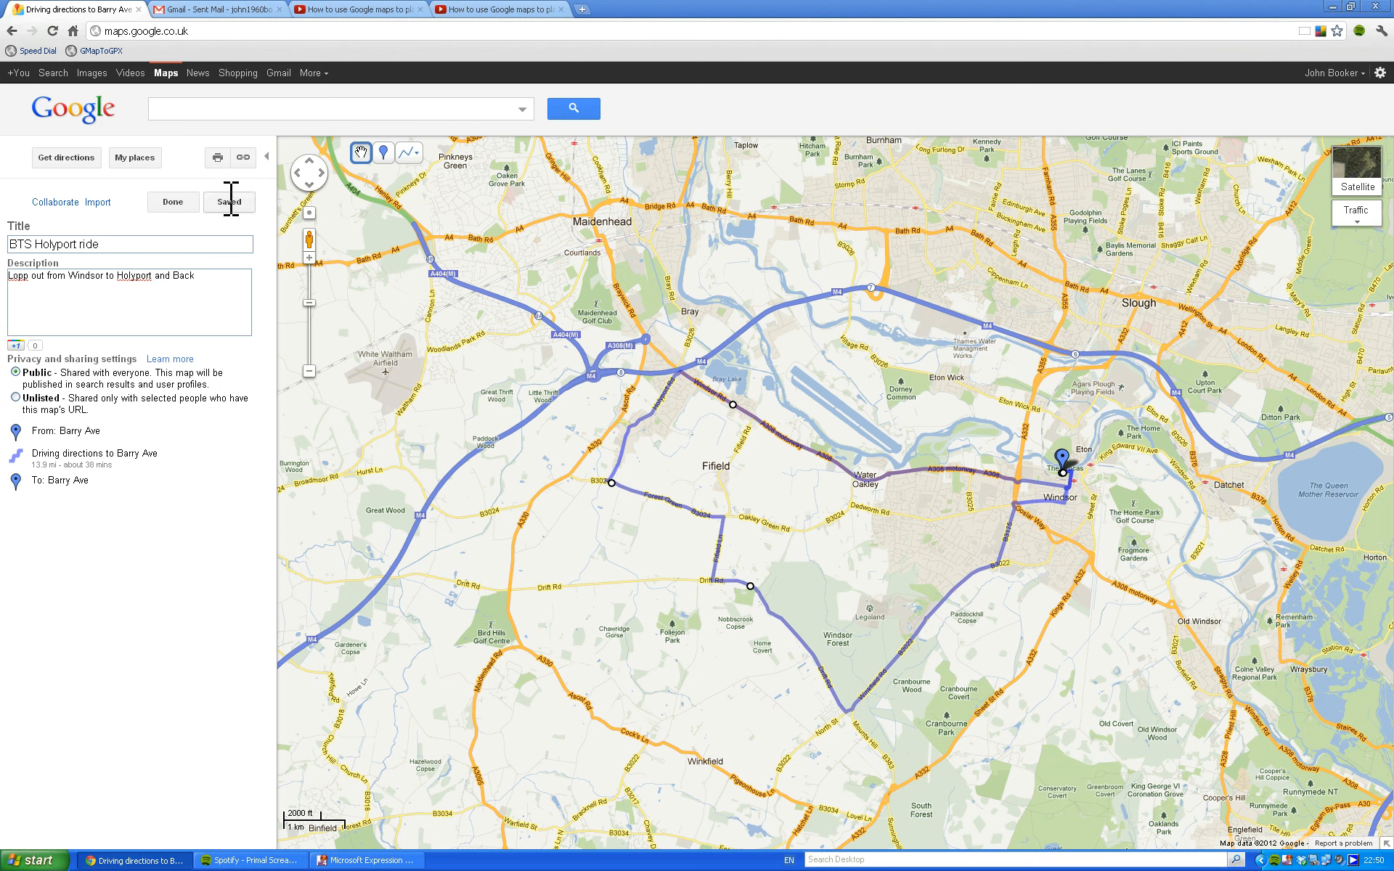
click(190, 211)
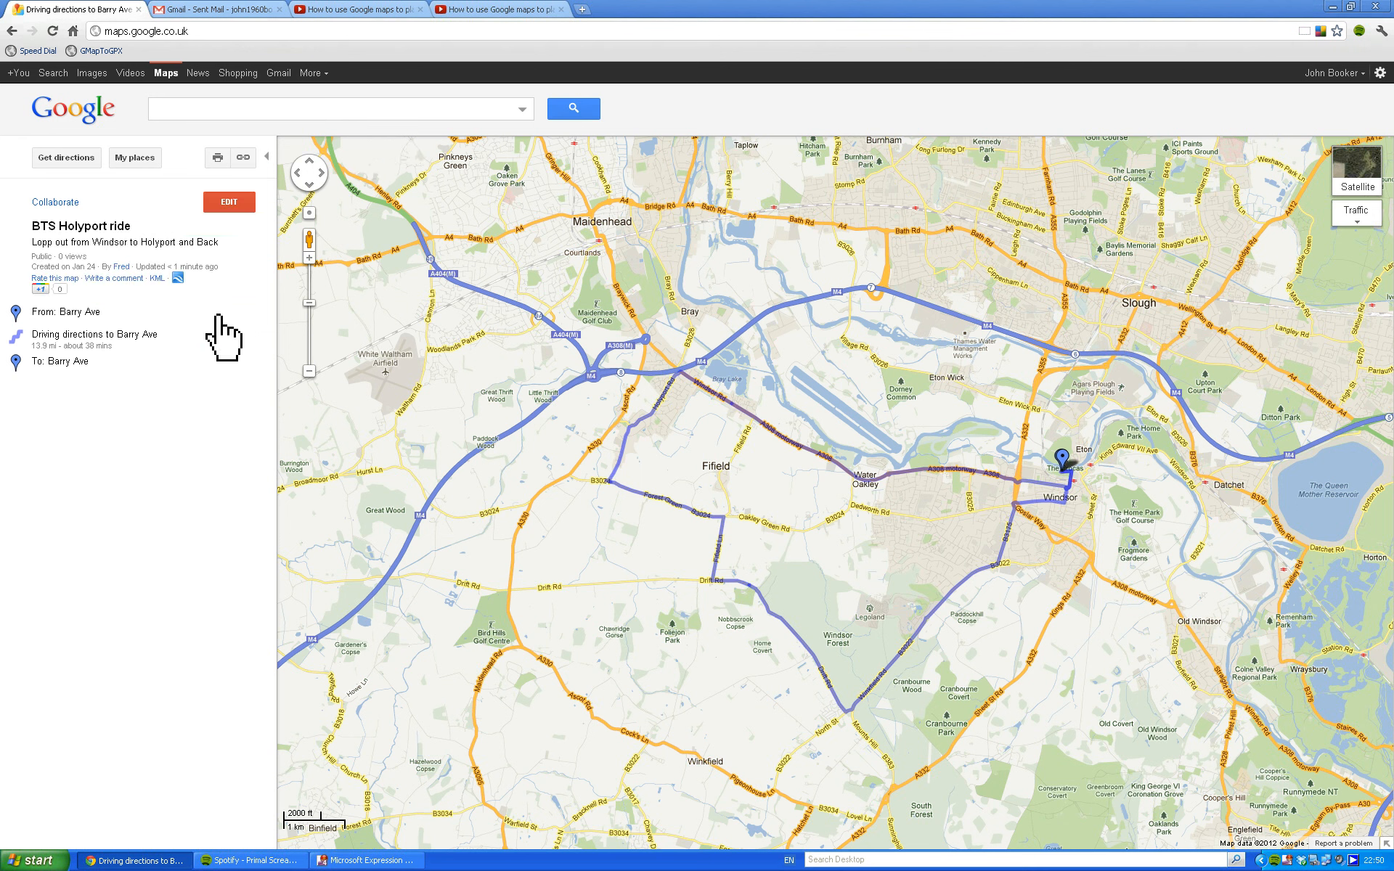
Download the map as a KML file, check for it in the Downloads folder of My Documents, and close the folder window.
click(156, 278)
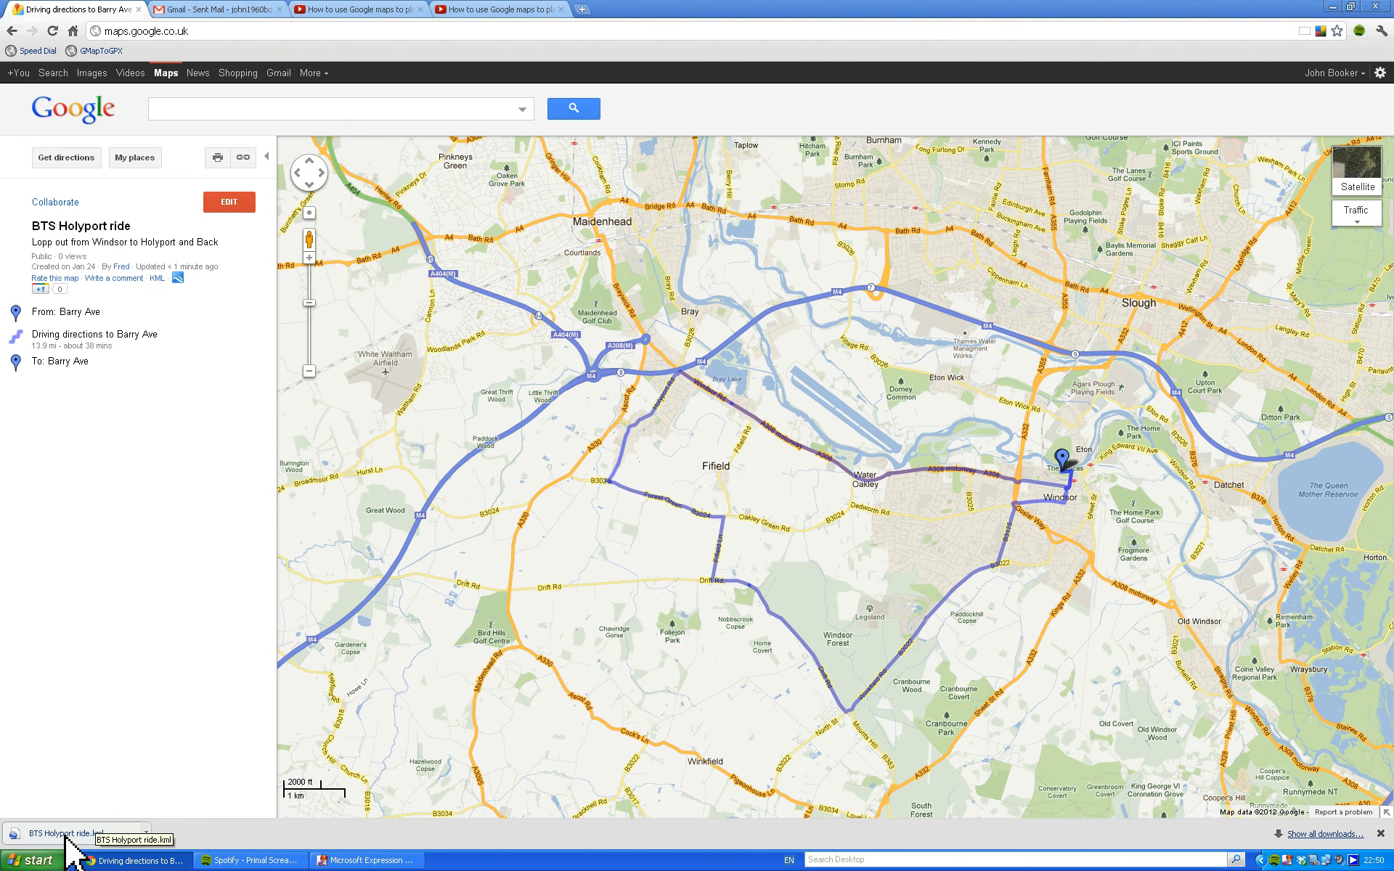
click(33, 862)
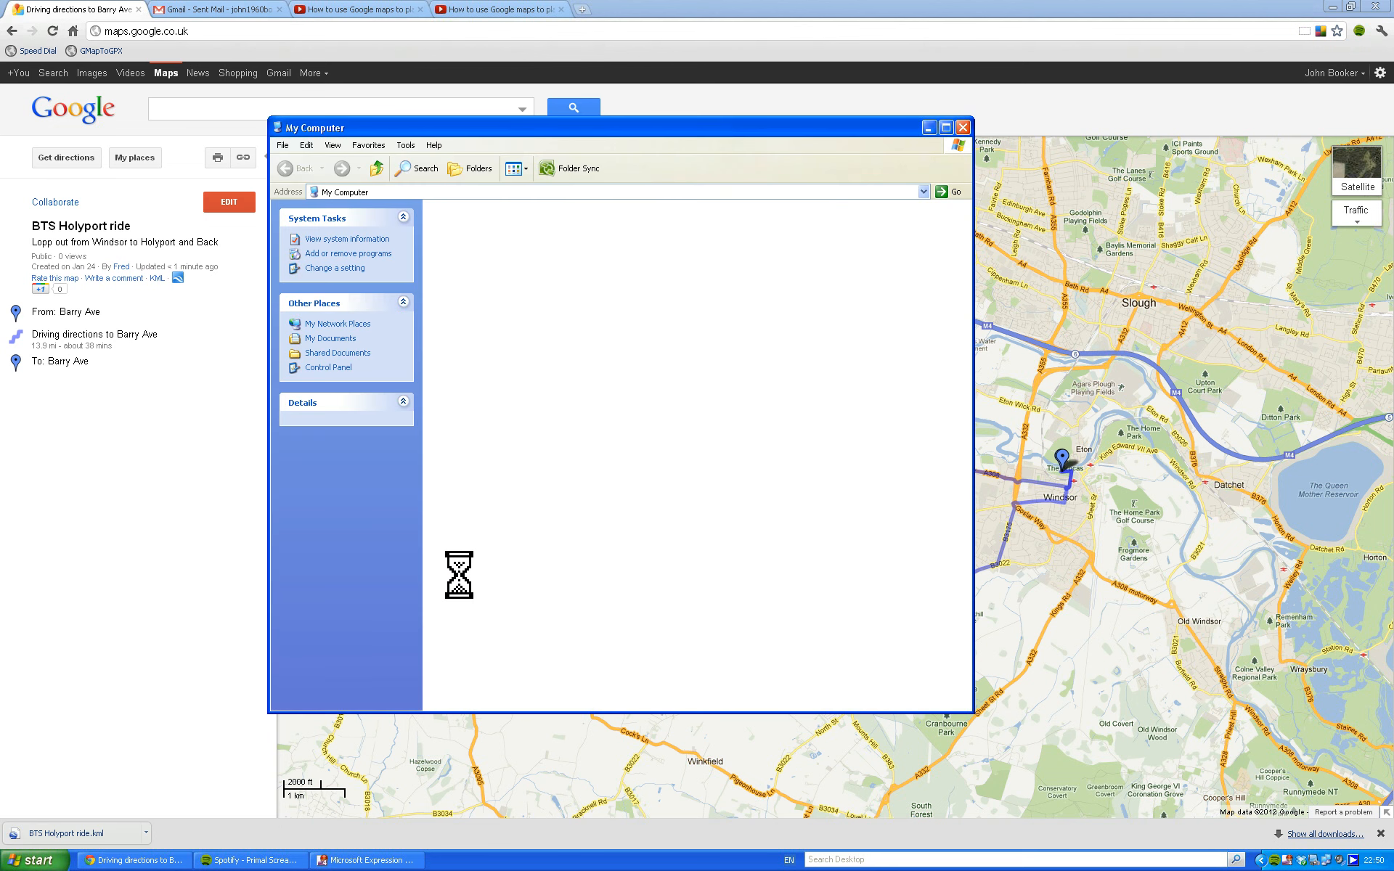
click(478, 170)
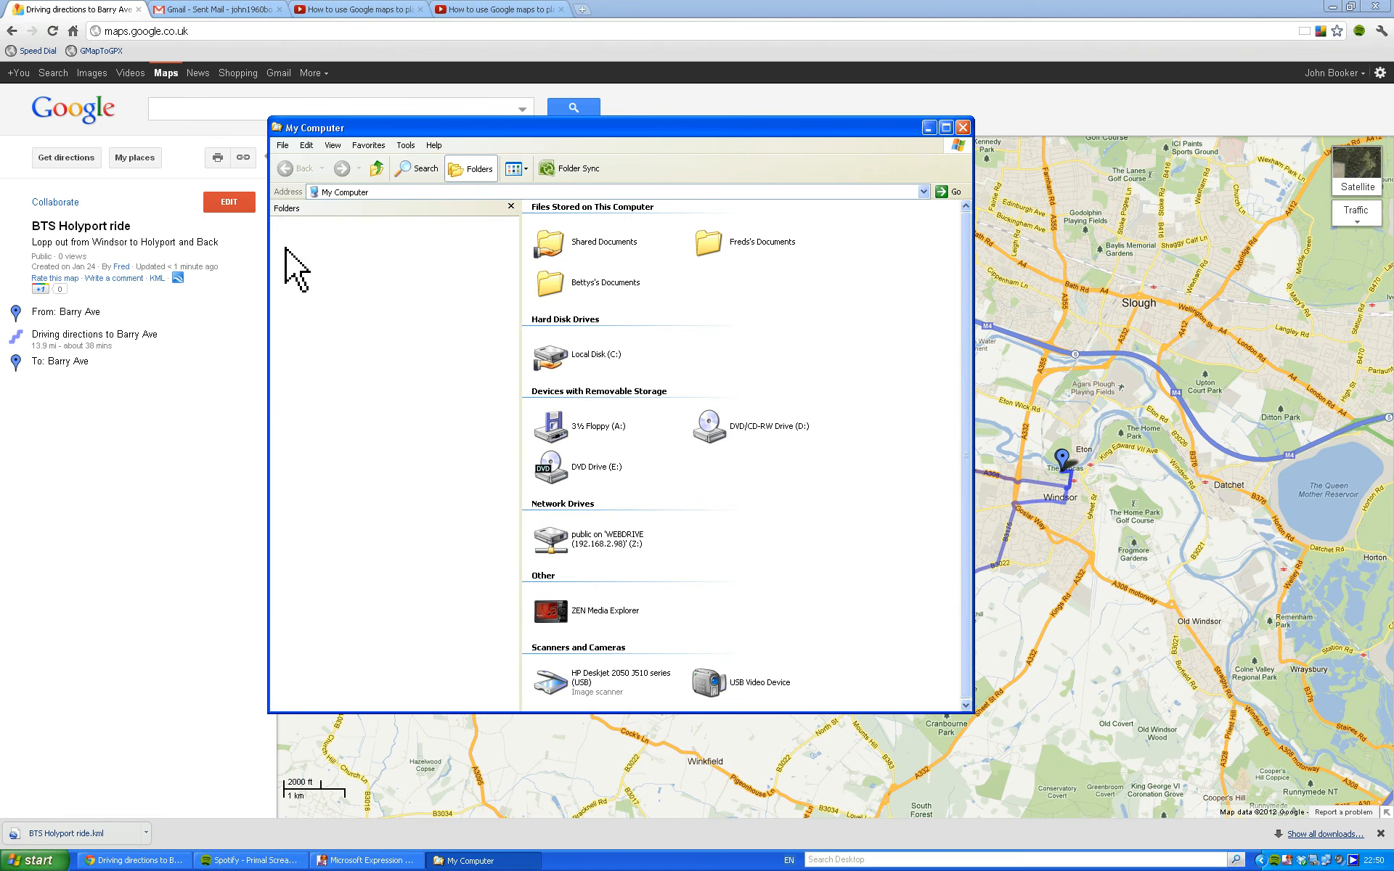
click(328, 236)
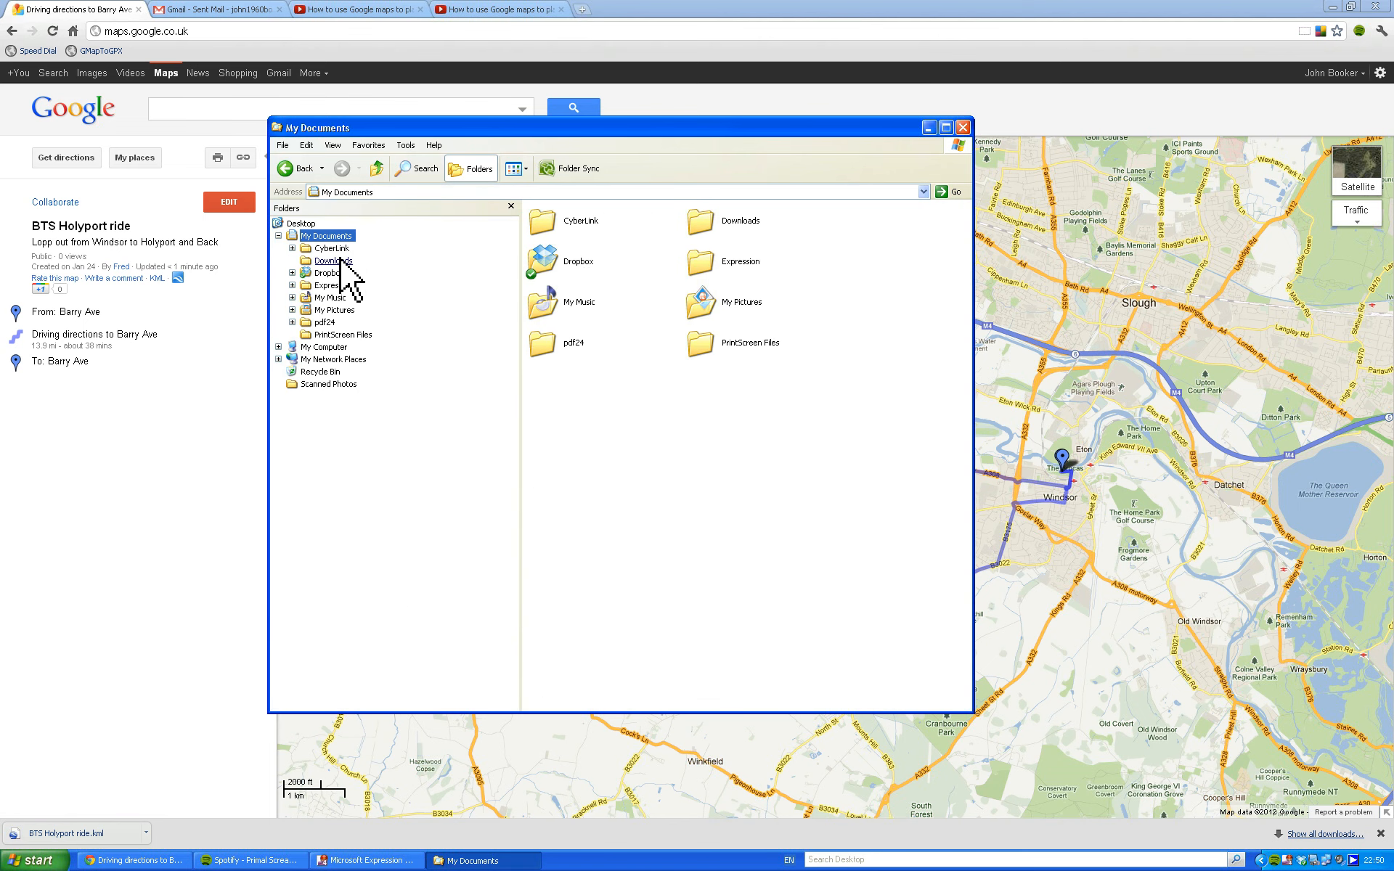
click(334, 261)
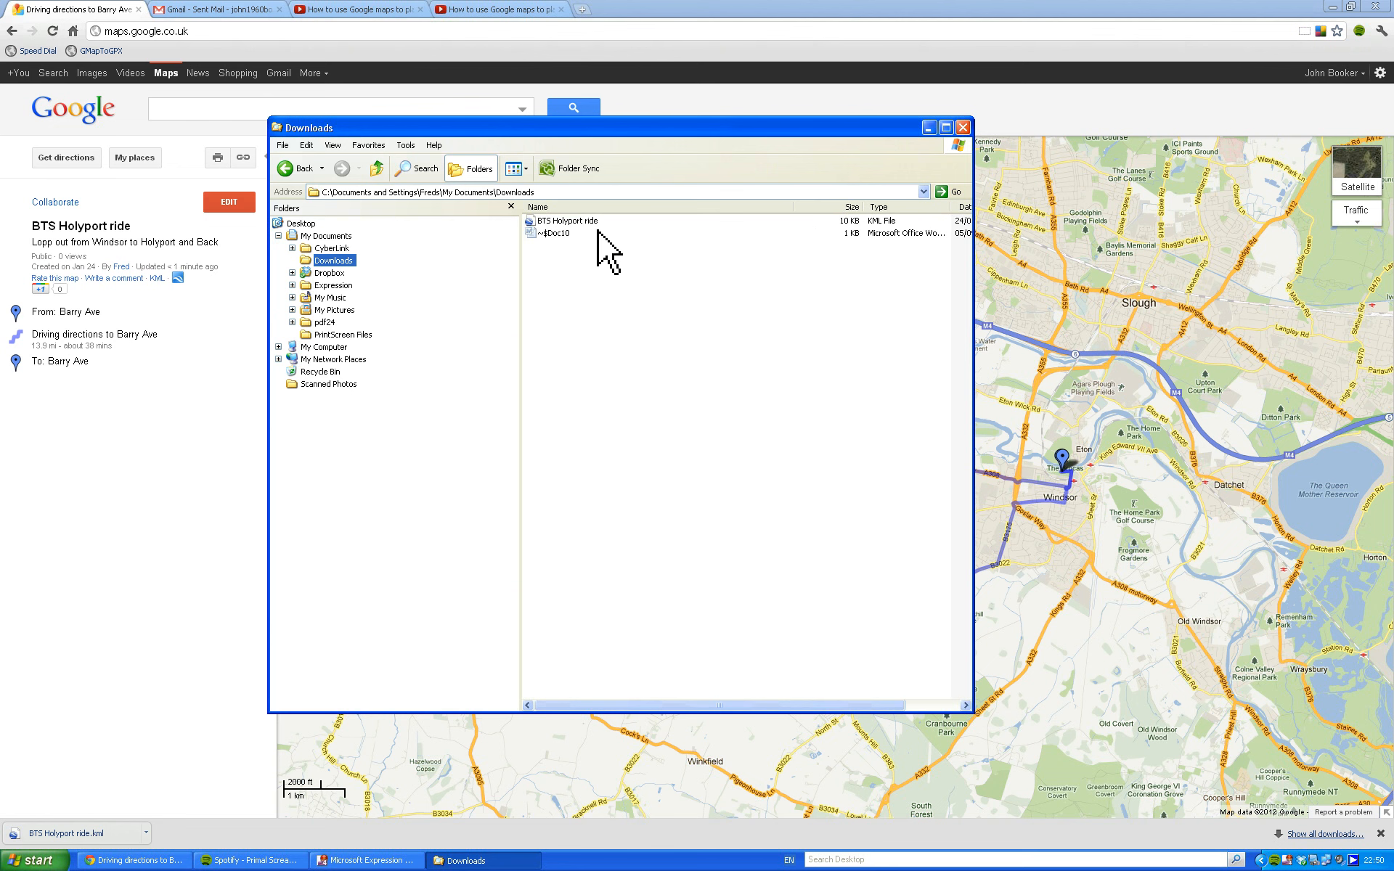
click(962, 127)
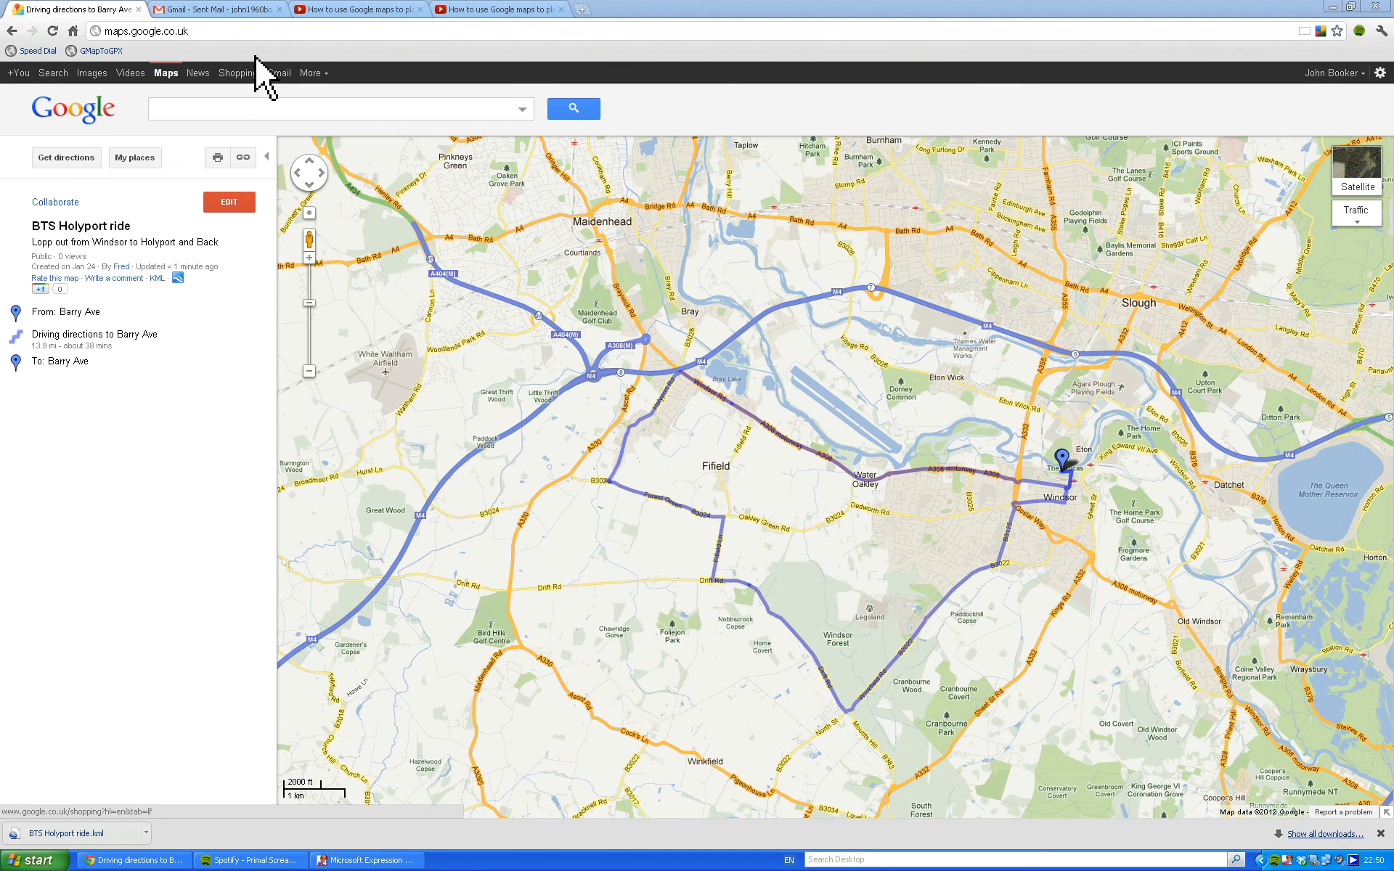
Close the Gmail page and open the GPS Visualizer conversion site from Speed Dial in place of the YouTube video.
click(258, 10)
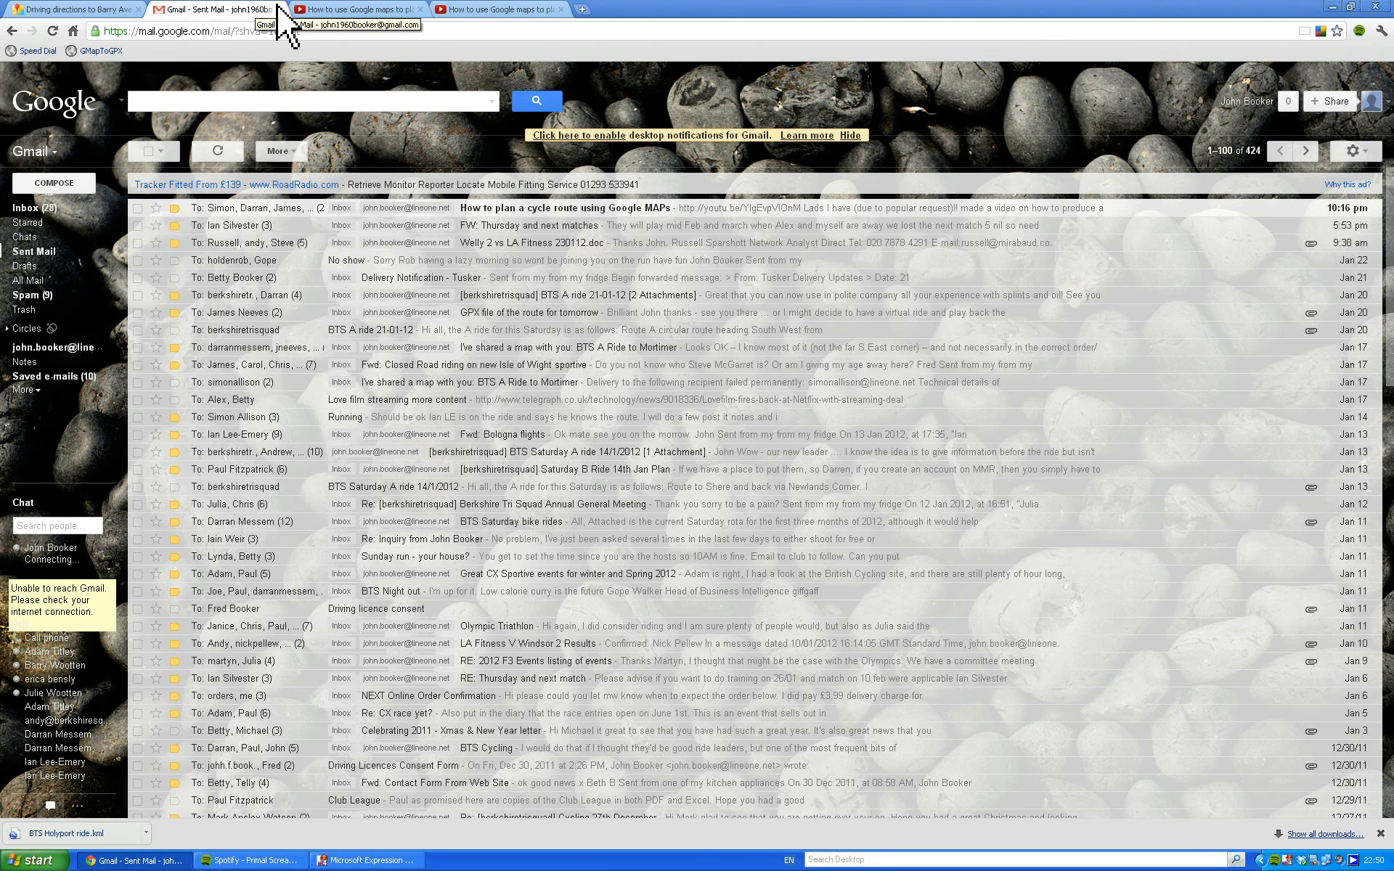
click(281, 9)
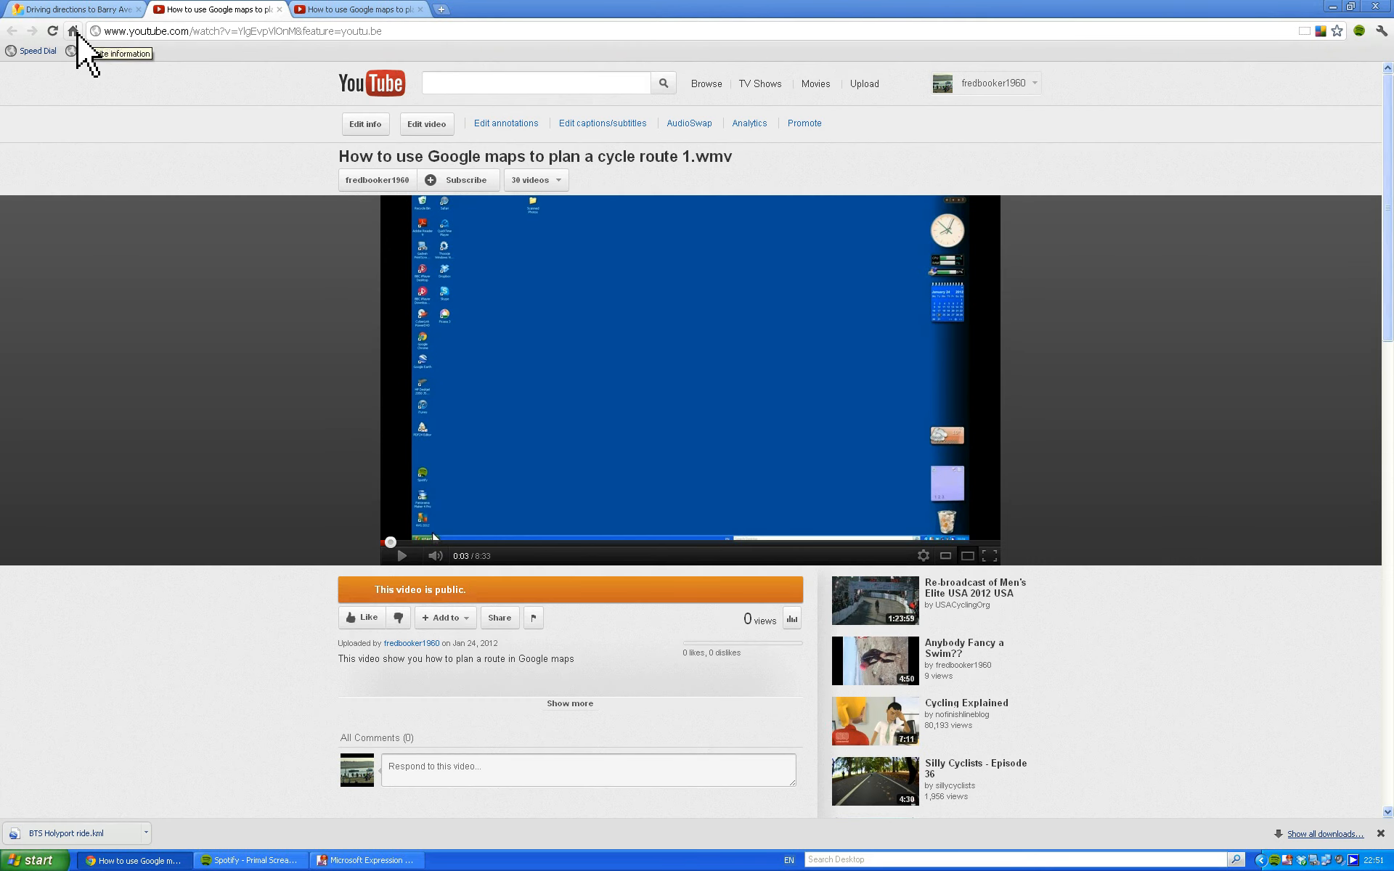
click(74, 31)
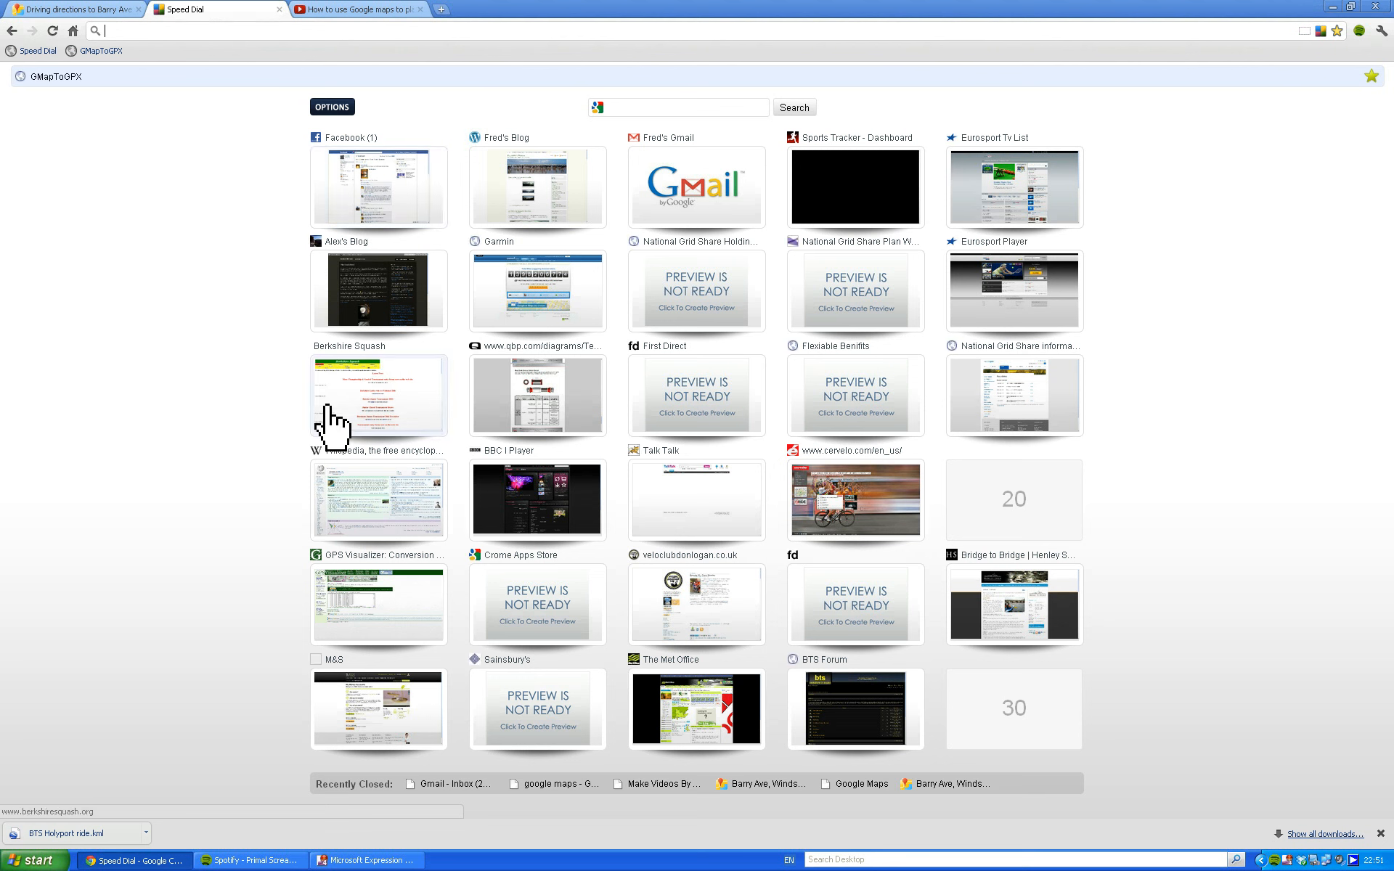
click(413, 594)
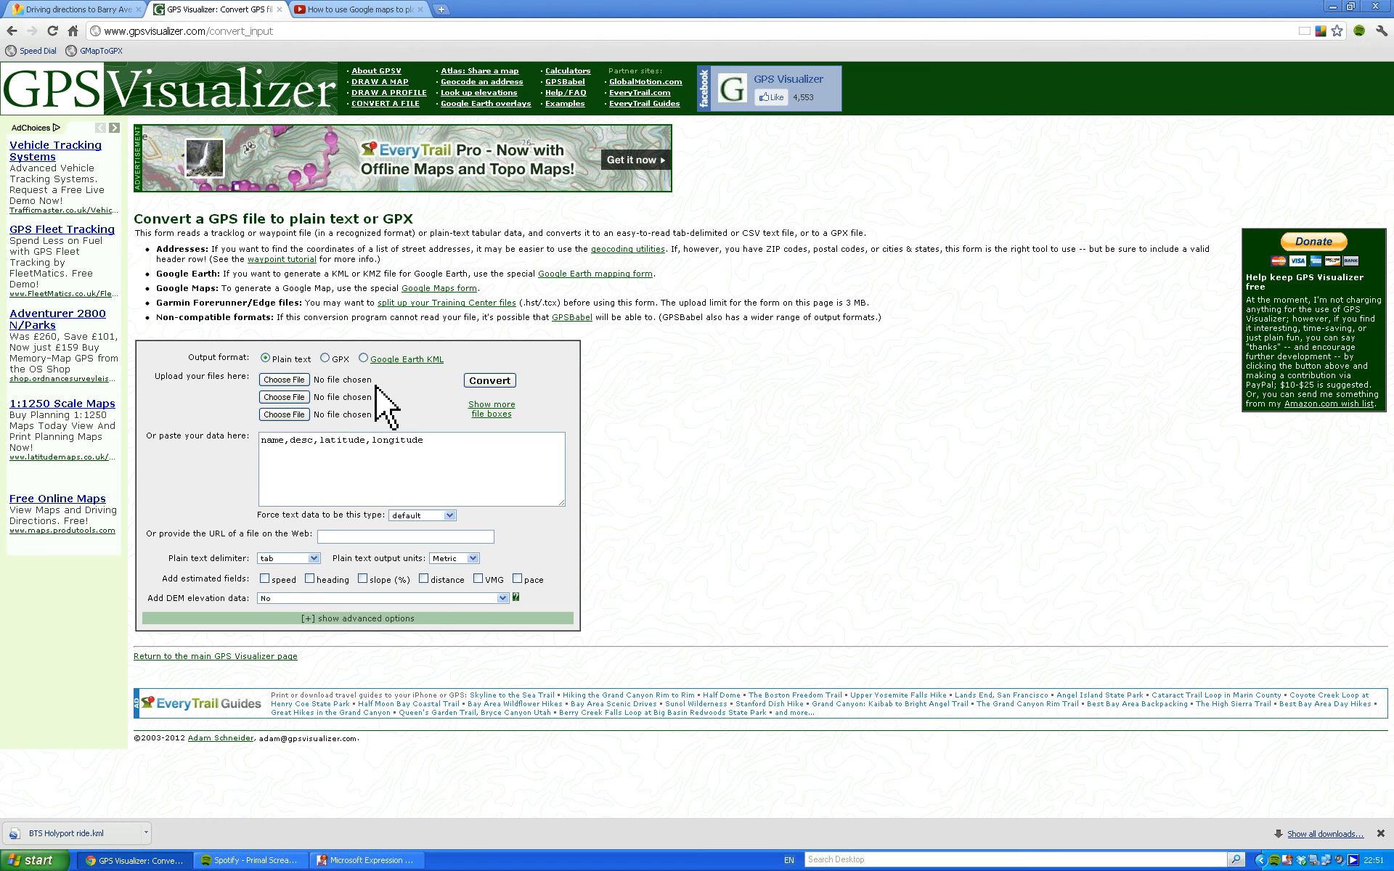
Choose the BTS Holyport ride file from the Downloads folder in My Documents as the first file to upload for conversion.
click(314, 380)
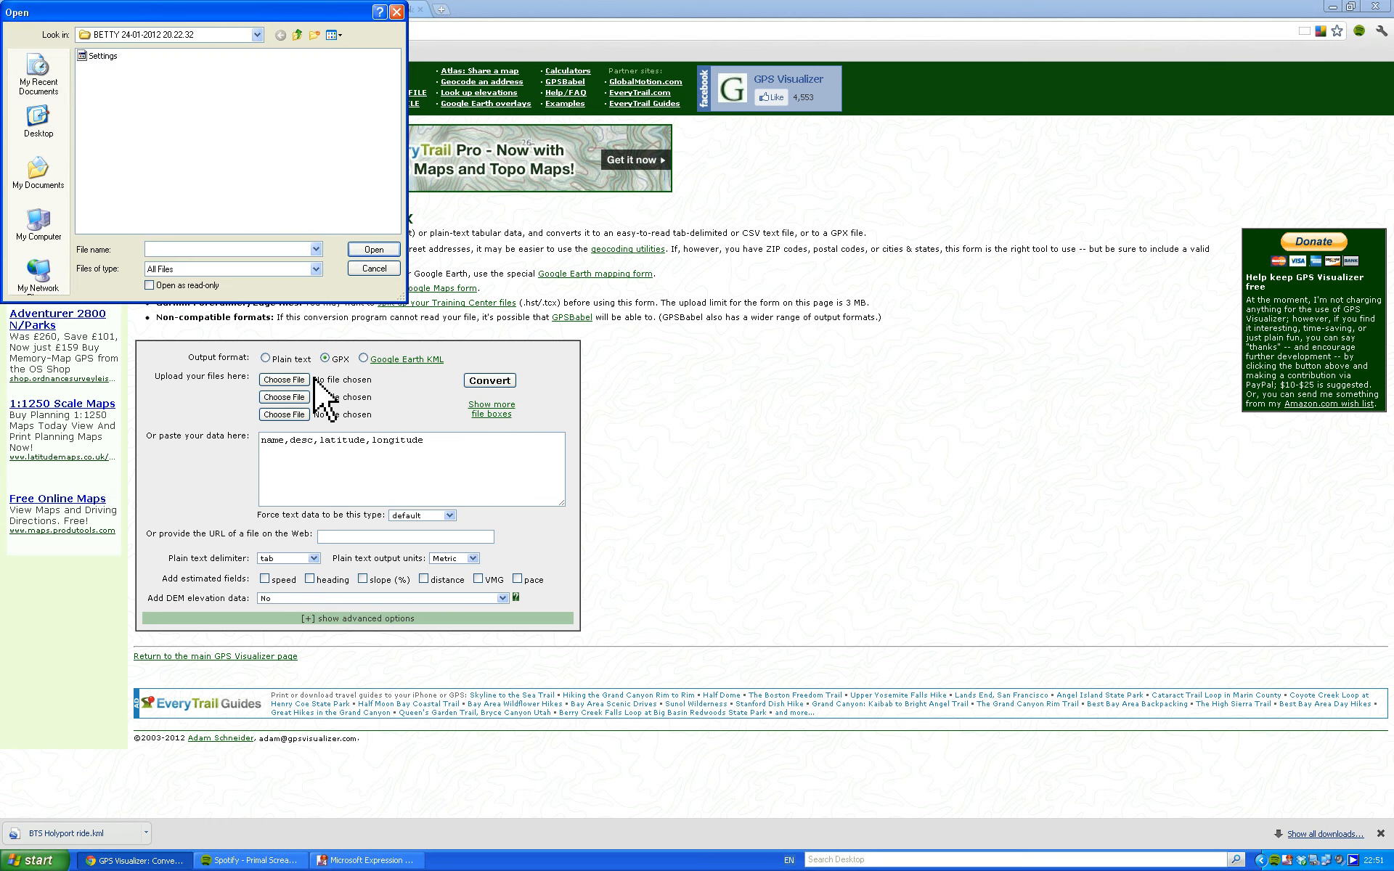
drag(183, 19, 391, 50)
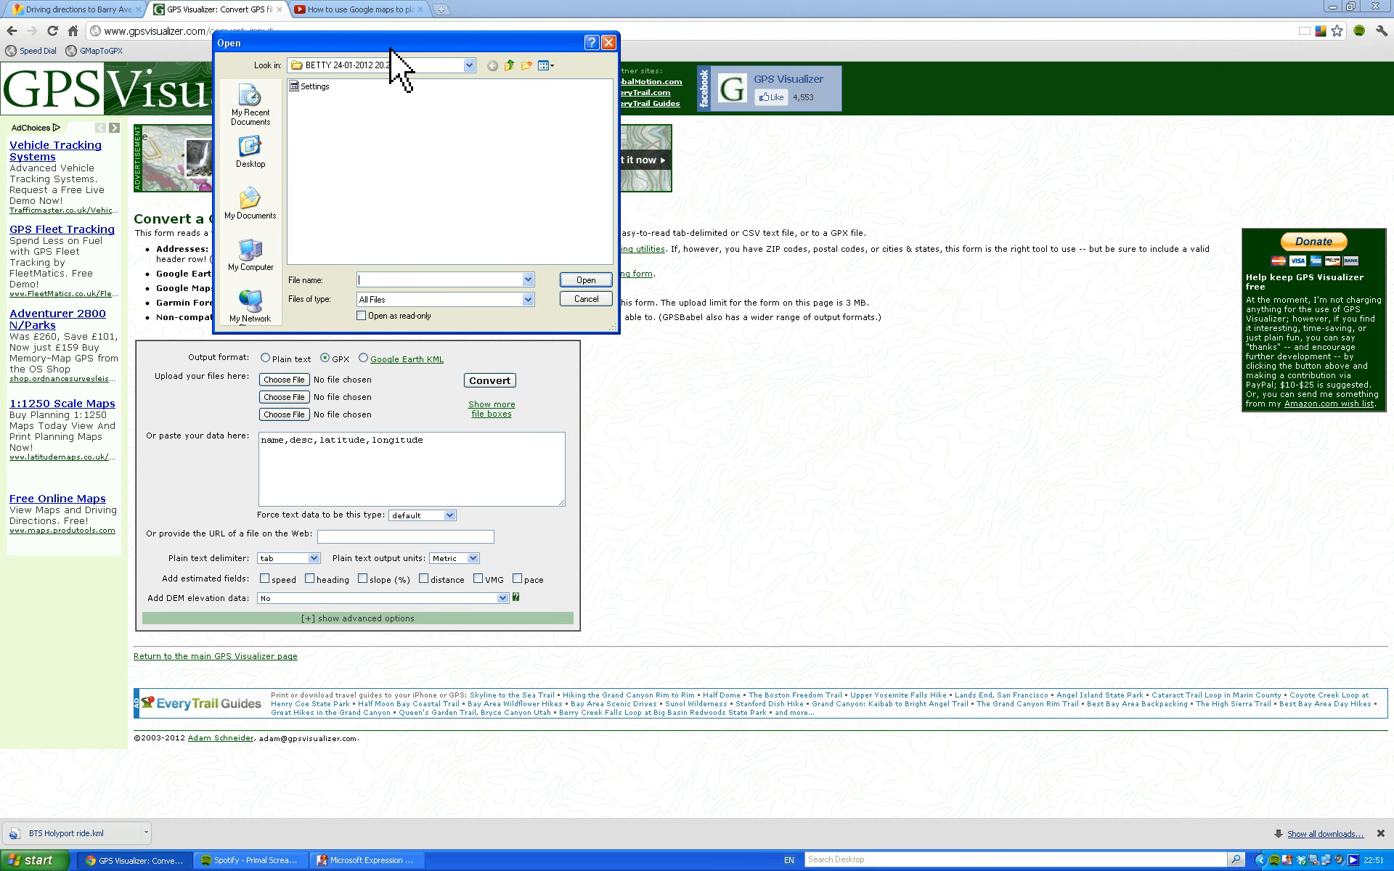
click(250, 206)
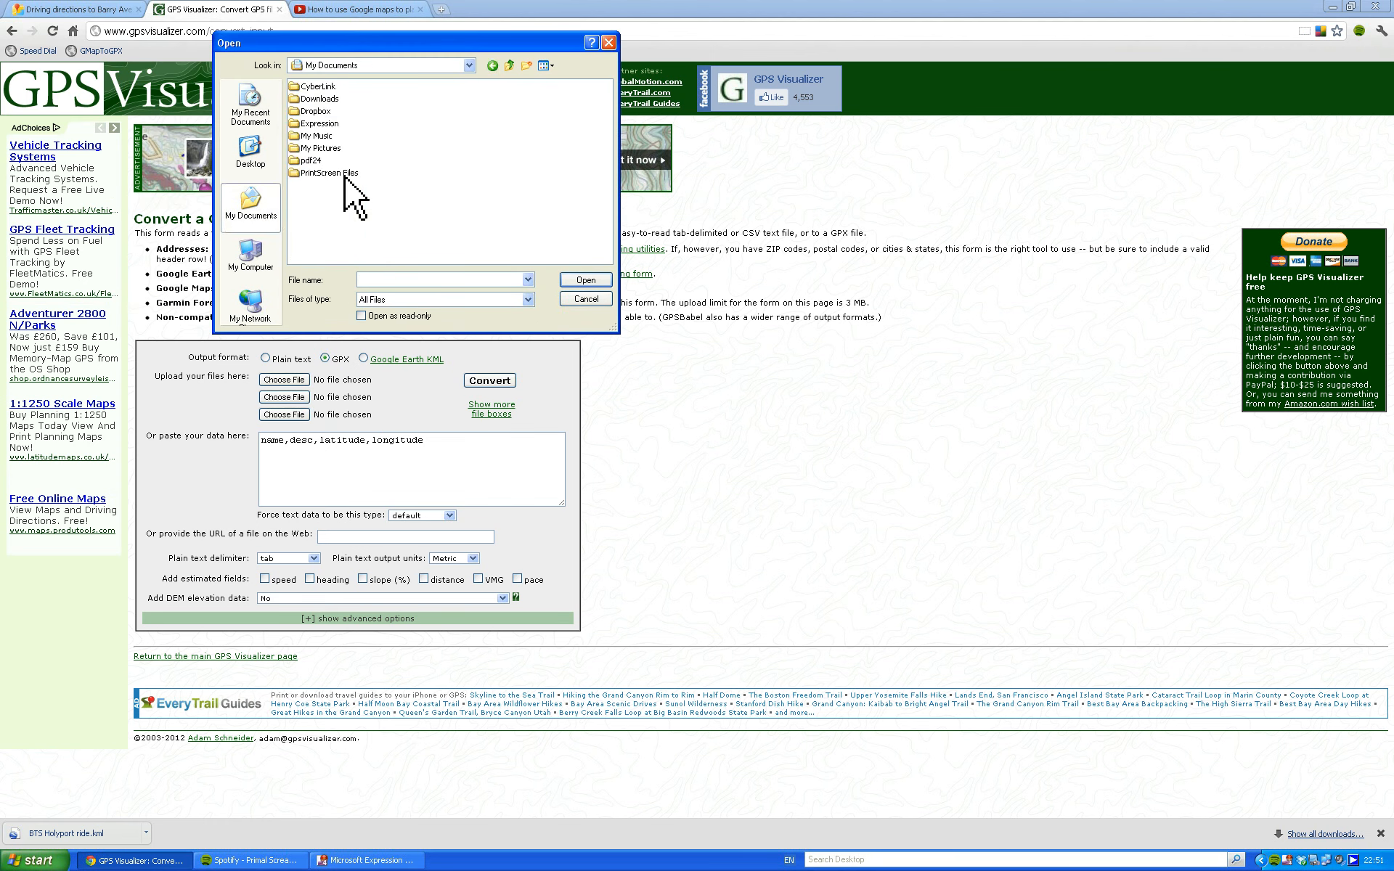
double_click(304, 98)
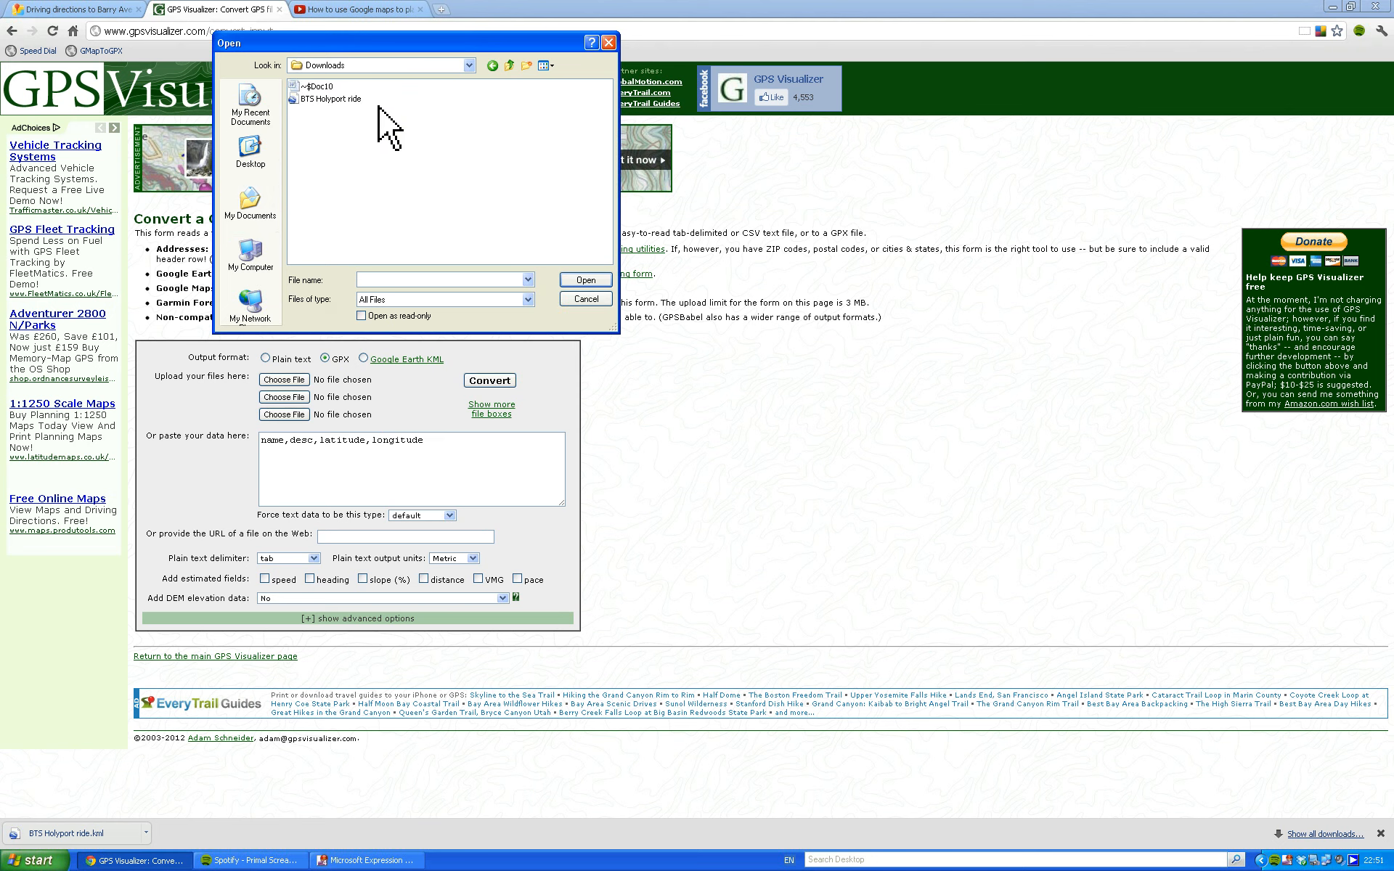
click(335, 100)
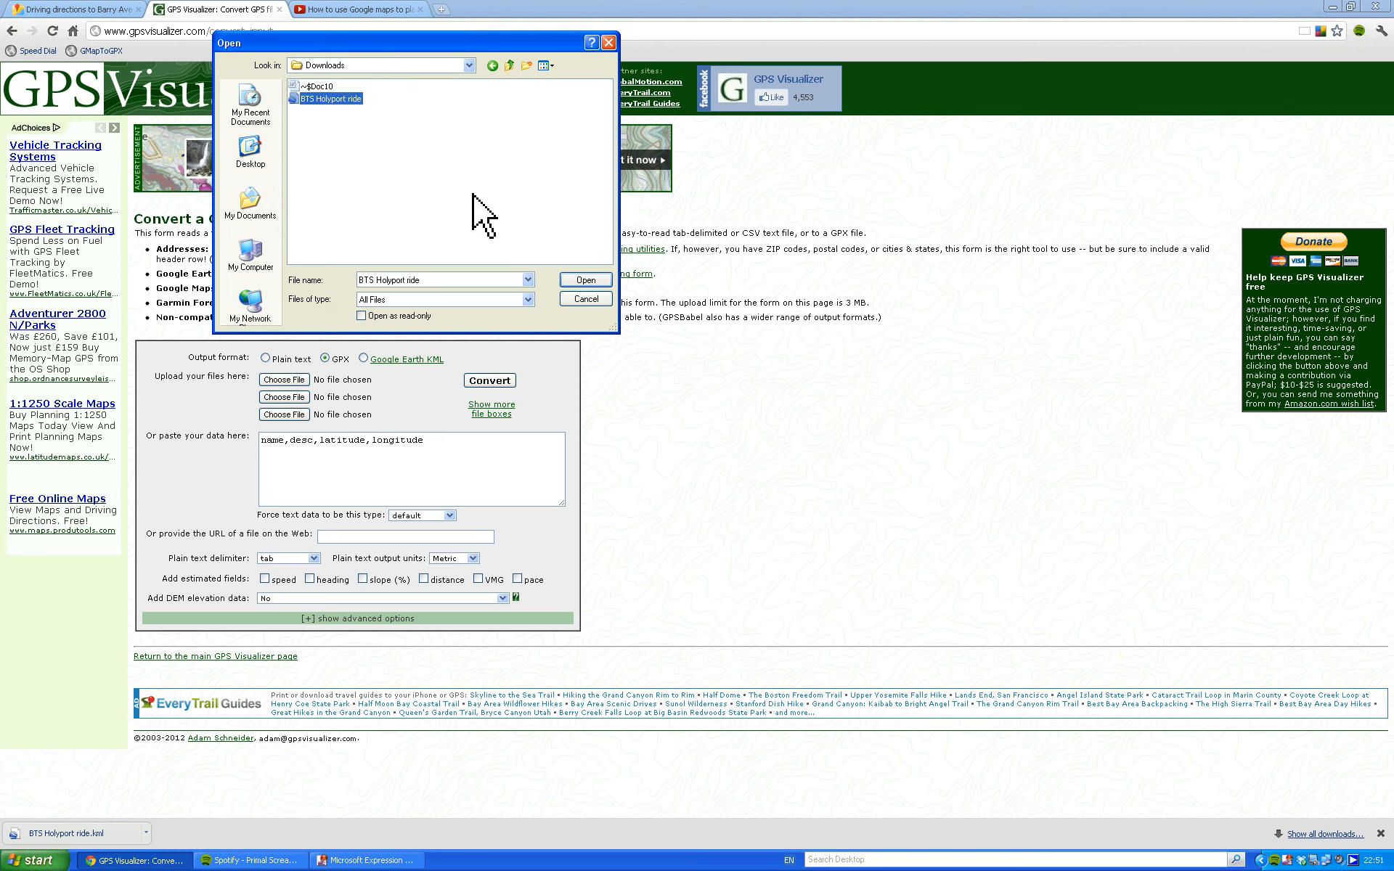
click(585, 280)
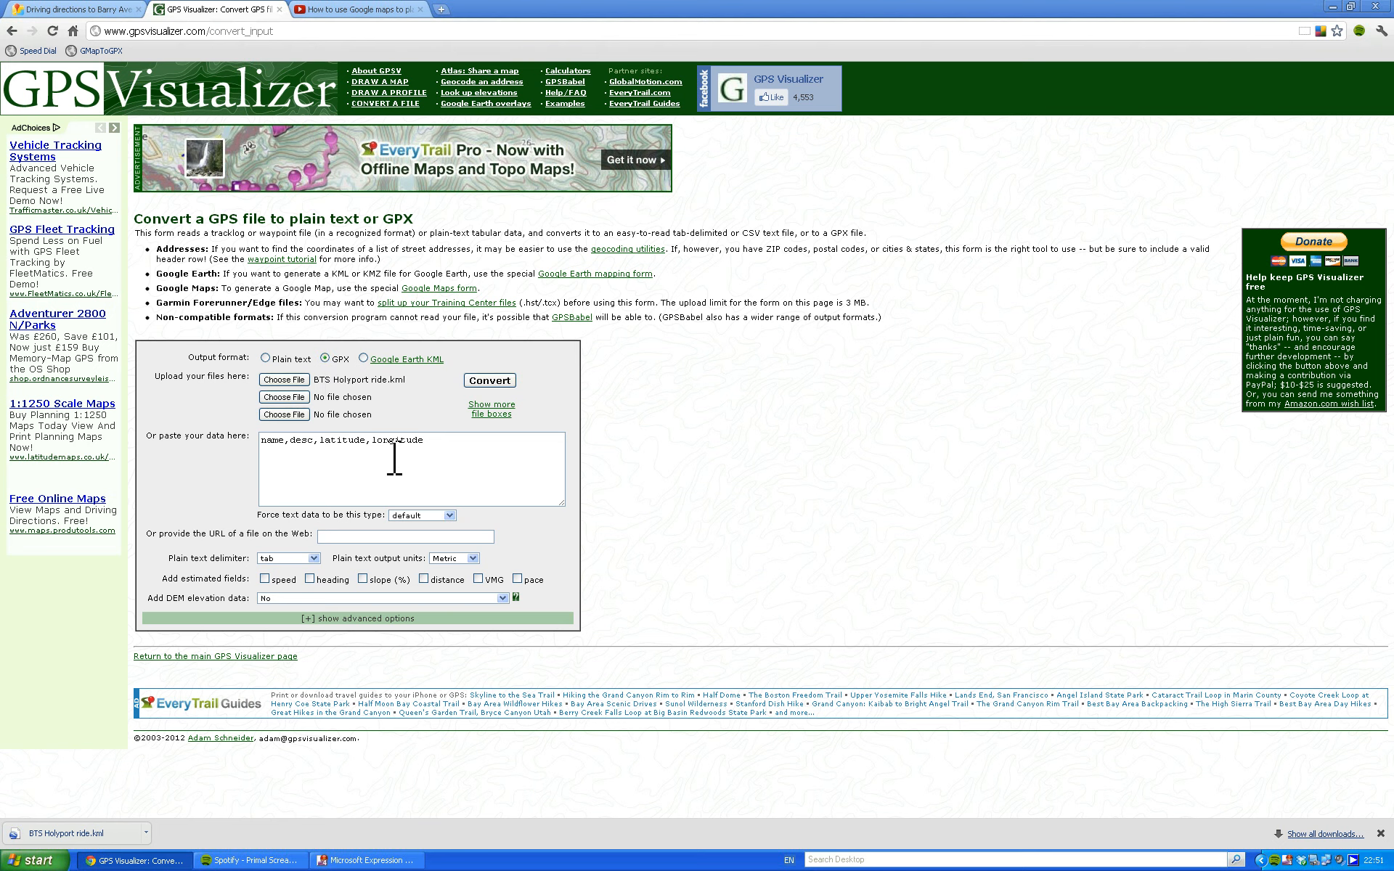
drag(427, 439, 267, 434)
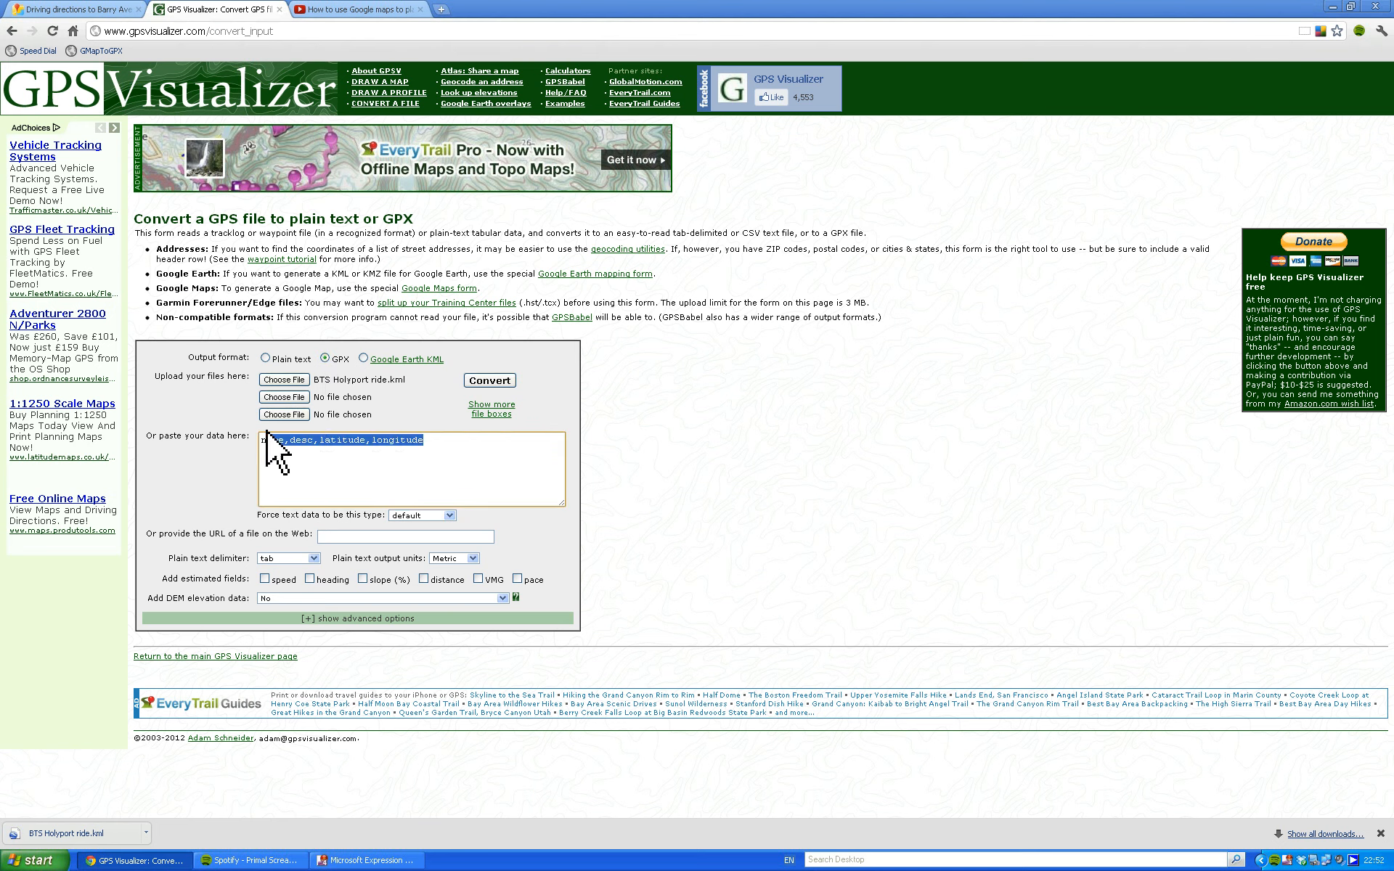
click(499, 473)
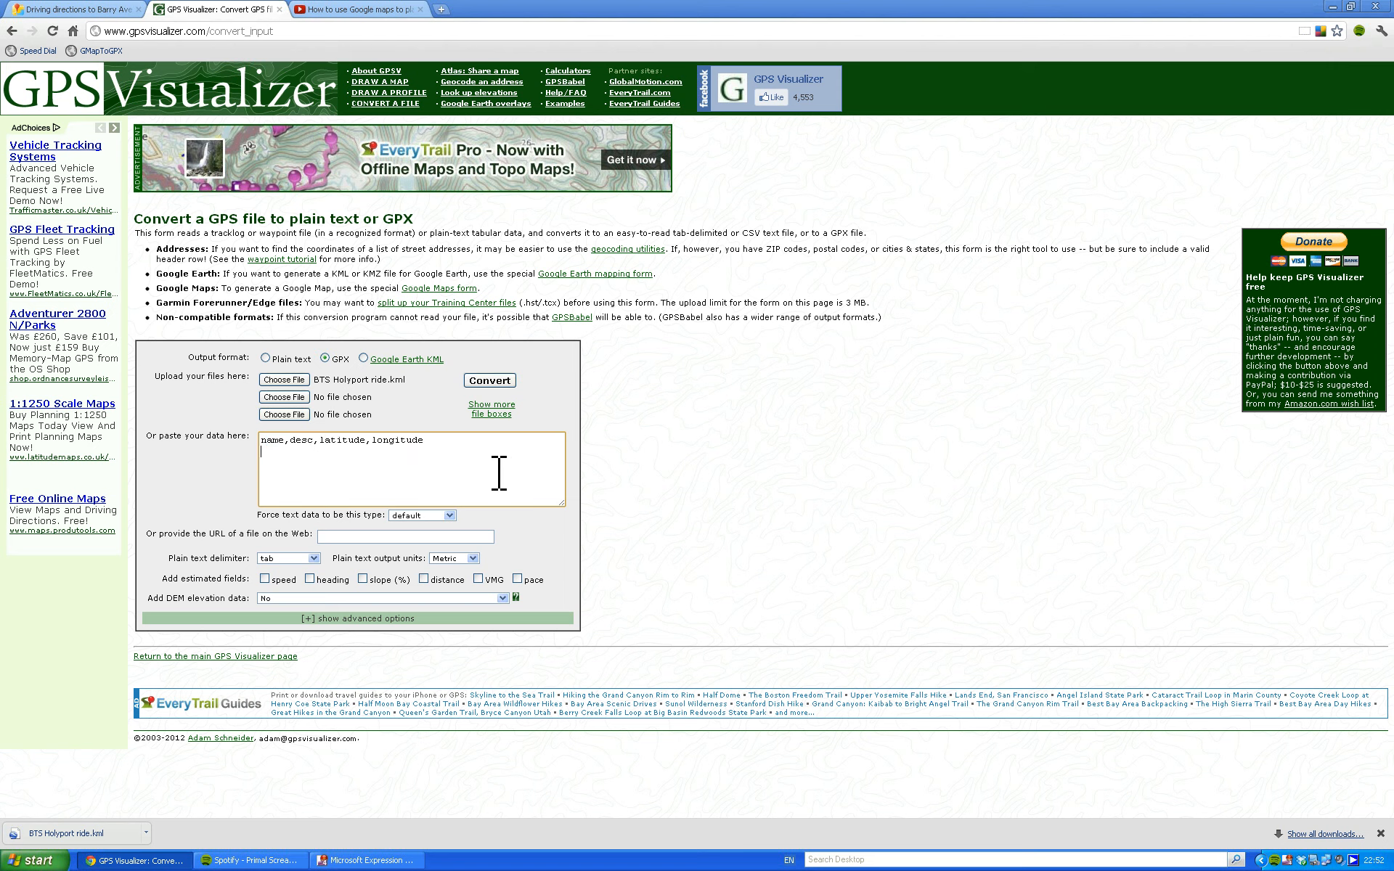
Replace the sample text in the paste-data box with "Holyport Loop" and convert the uploaded KML file to GPX.
triple_click(387, 440)
text(Holyport Loop)
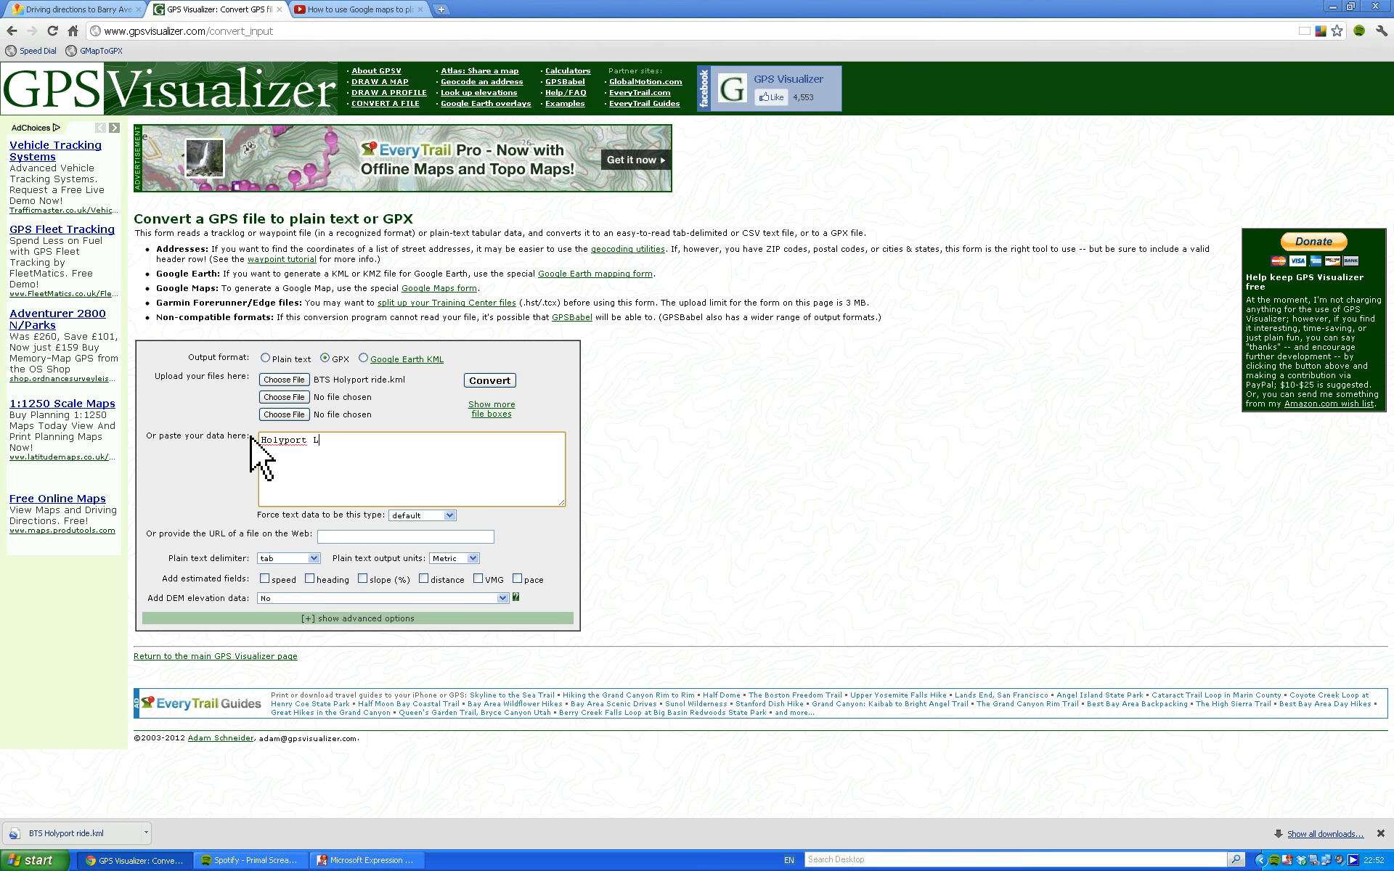
click(495, 385)
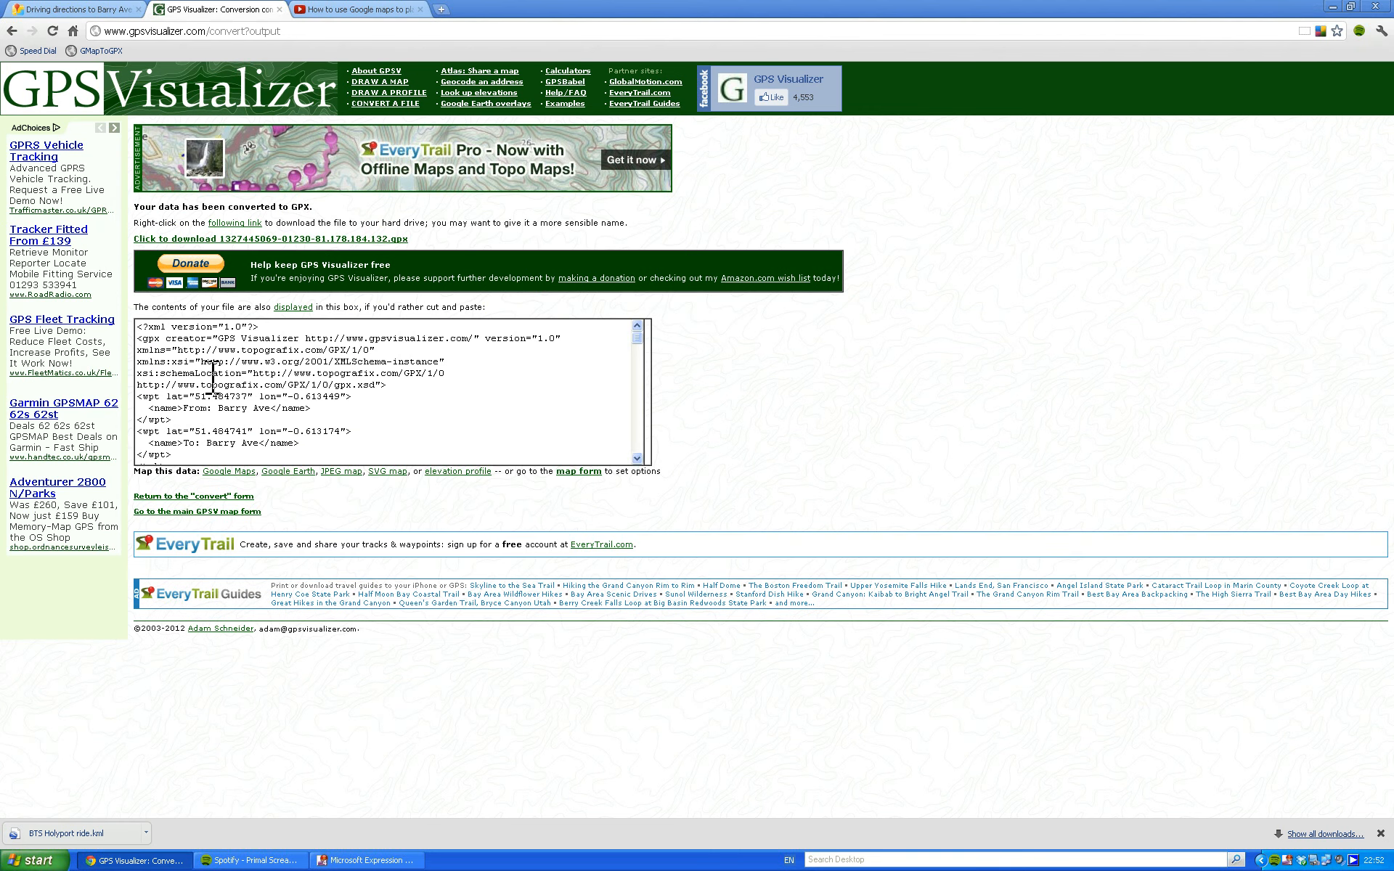
Skim the track points in the converted file's contents box and download the converted GPX file.
scroll(639, 347, down, 8)
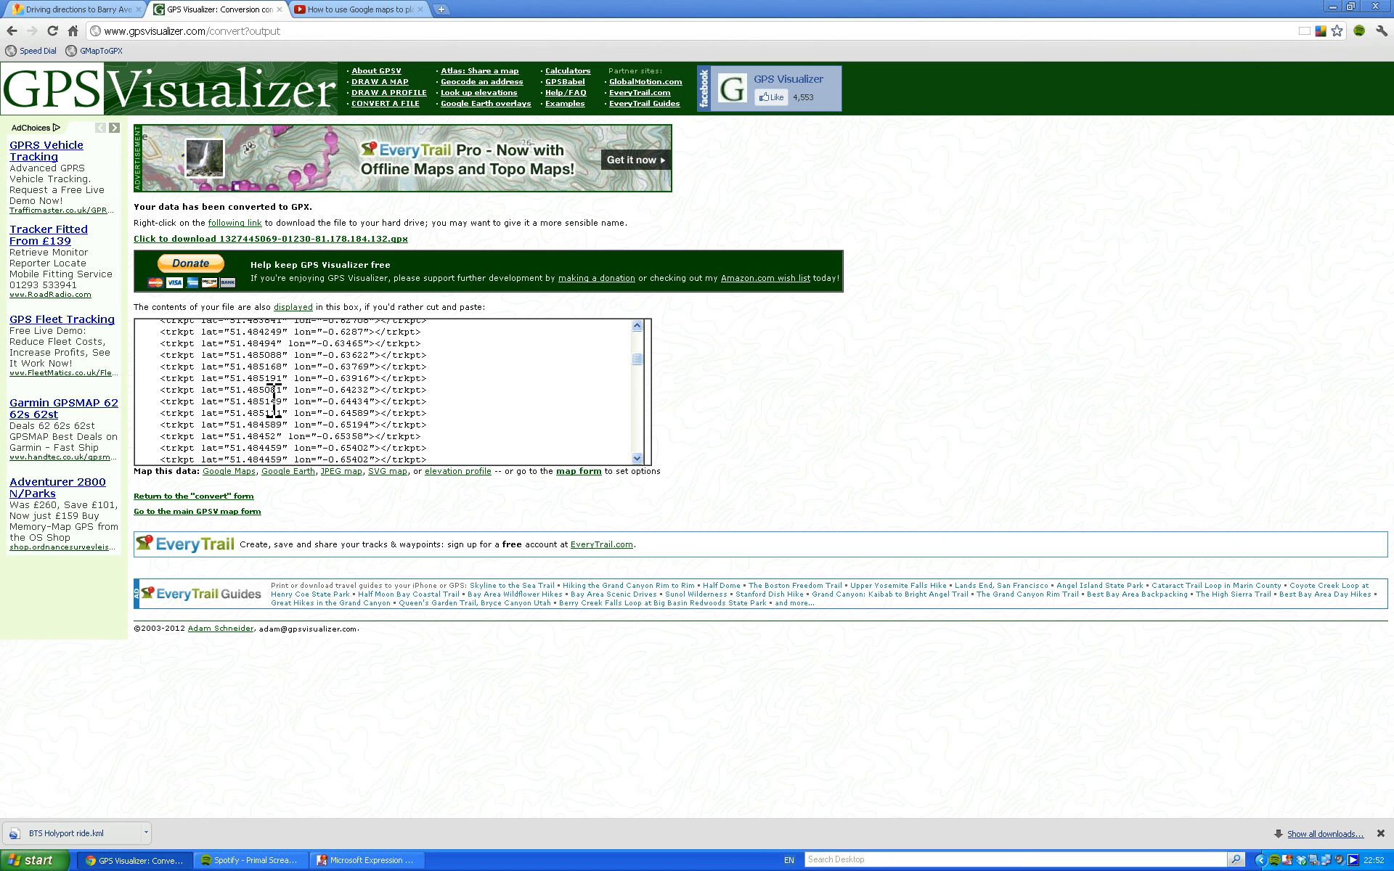
scroll(637, 360, up, 1)
mouse_move(638, 359)
mouse_down()
mouse_move(642, 459)
mouse_move(642, 337)
mouse_up()
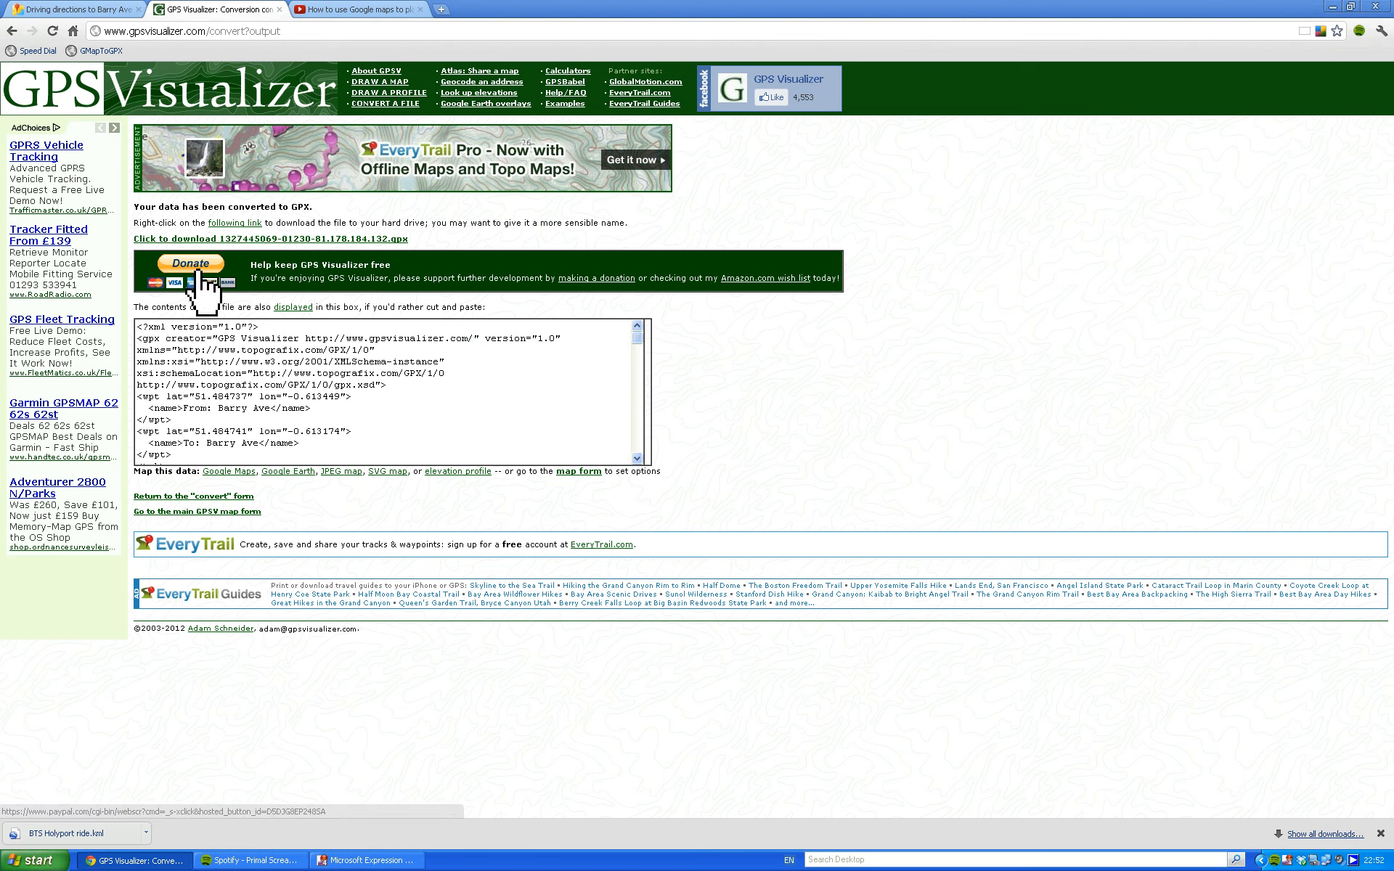
click(308, 239)
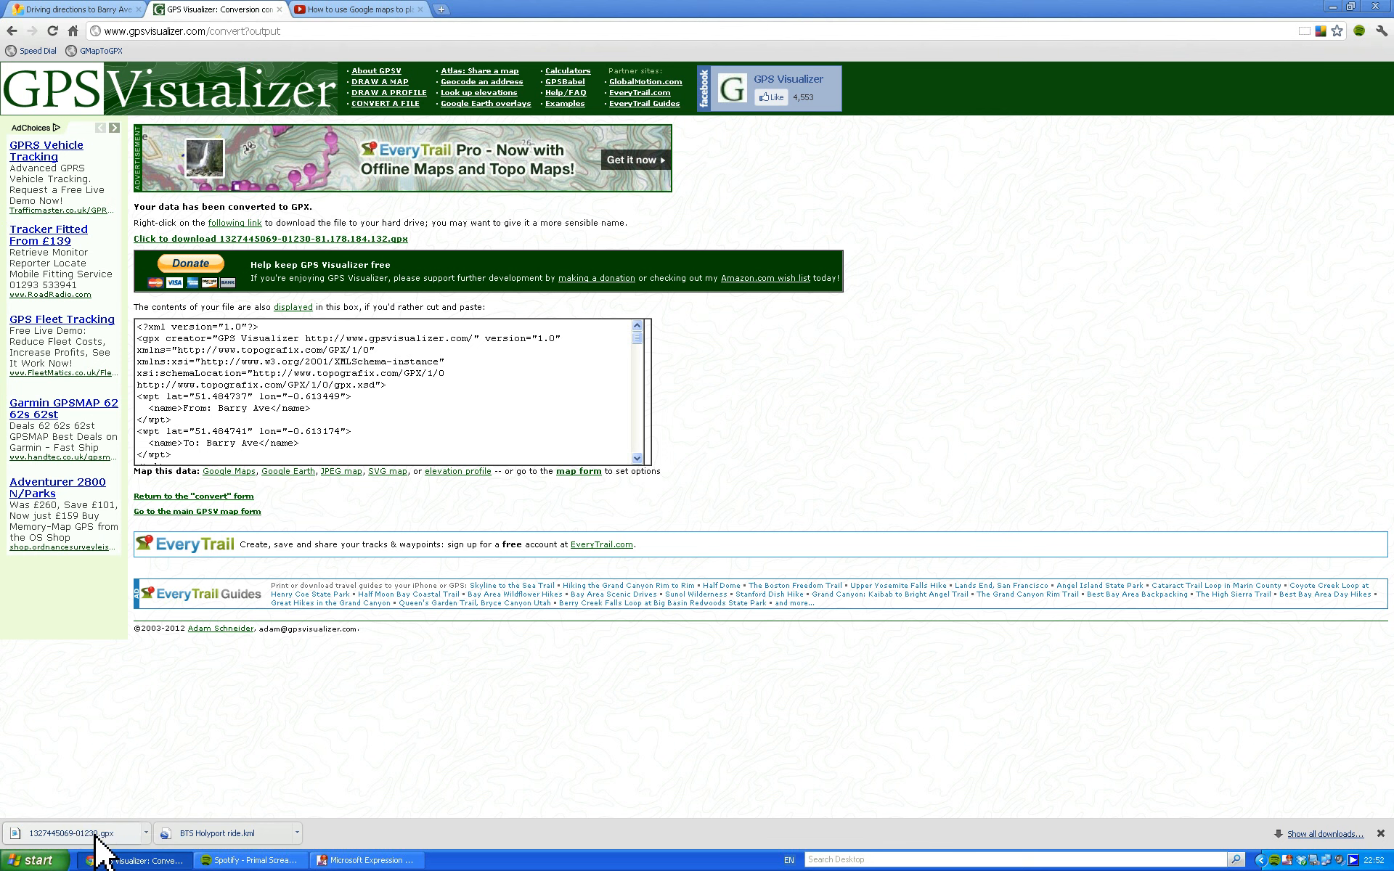
Open the downloaded GPX file in Notepad, resize the window to inspect the track data, and close it.
click(95, 835)
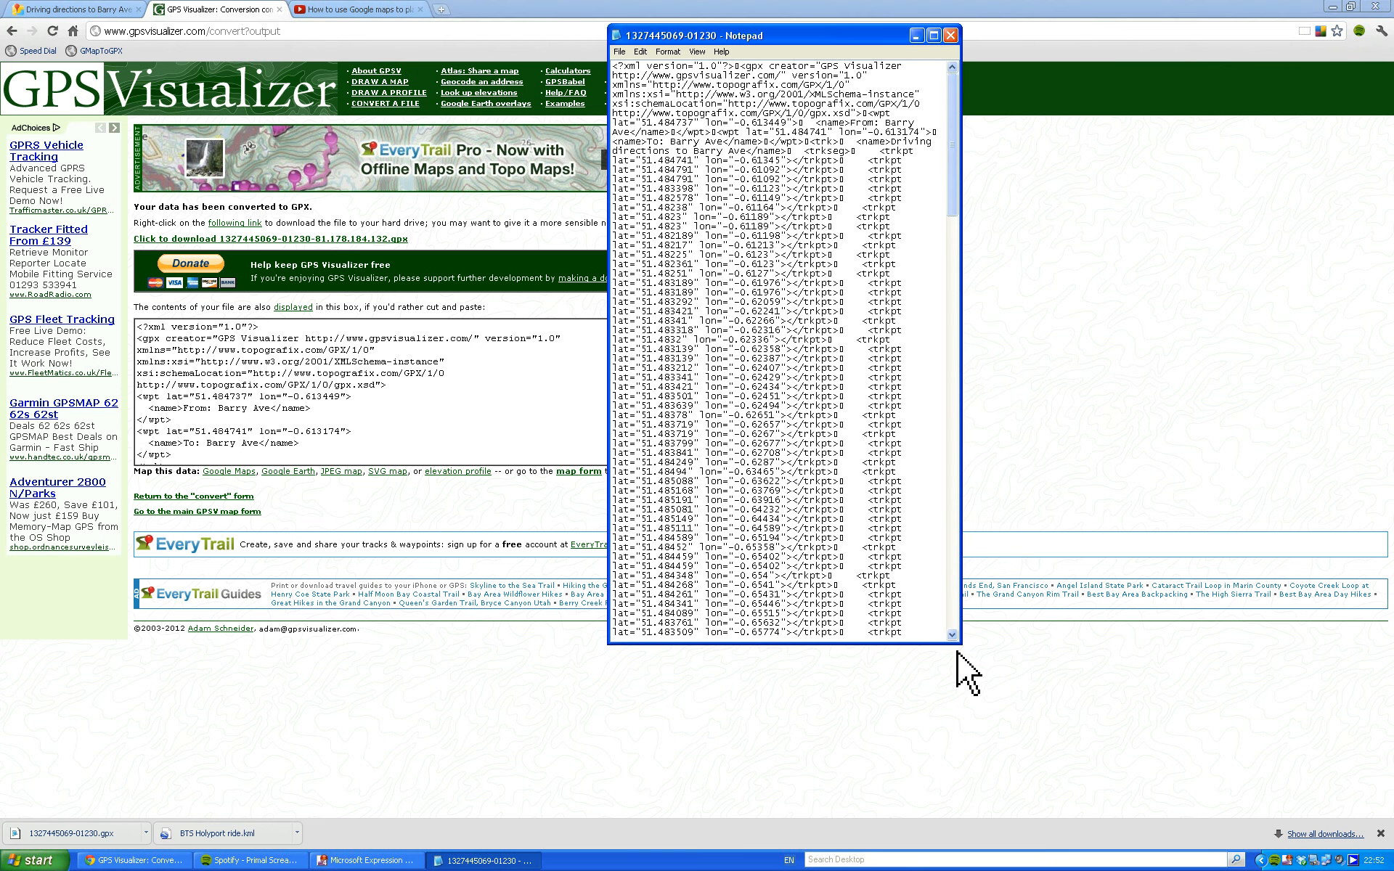
drag(958, 643, 1068, 678)
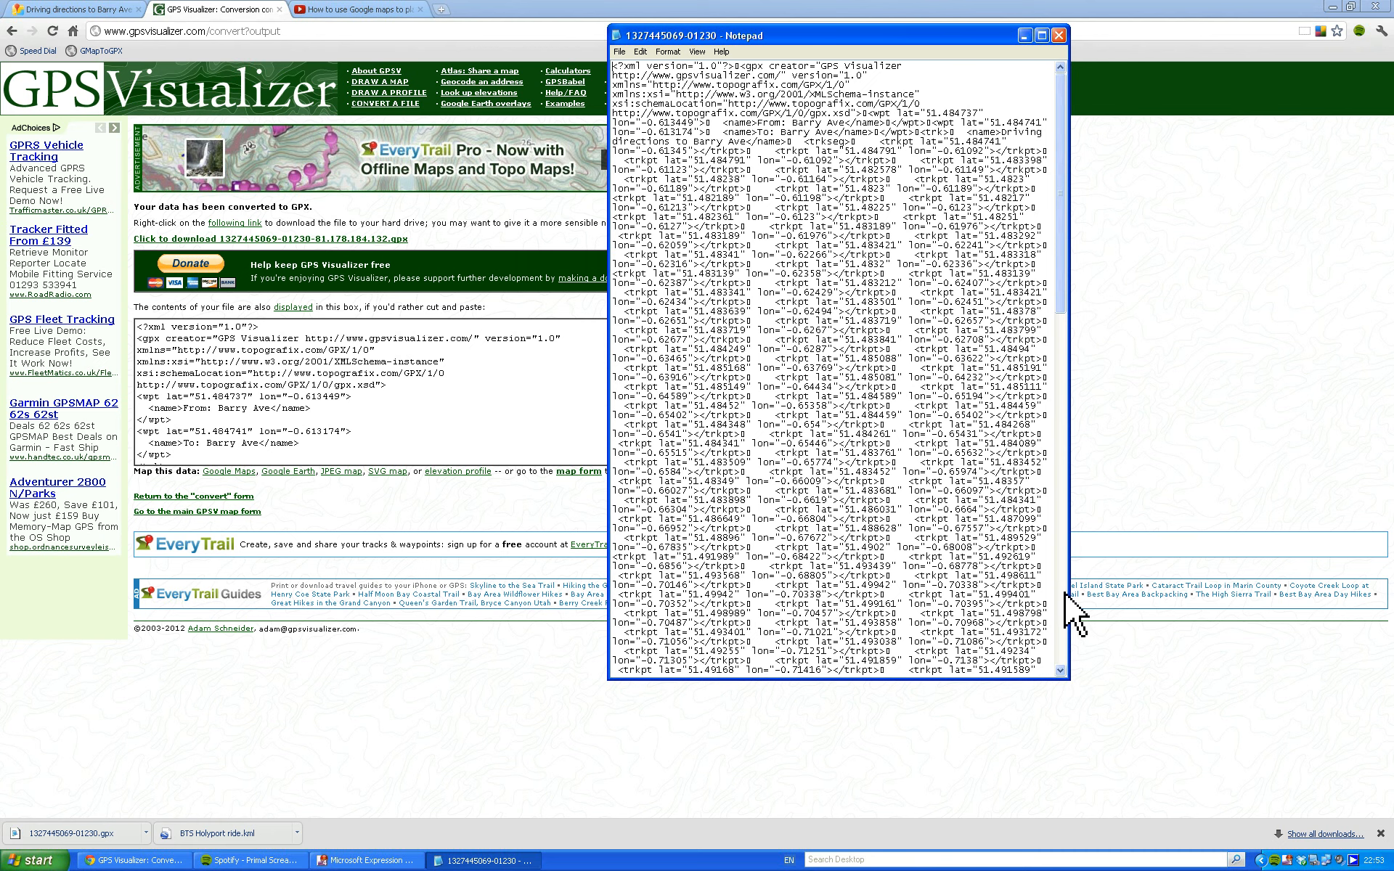
drag(1069, 589, 939, 589)
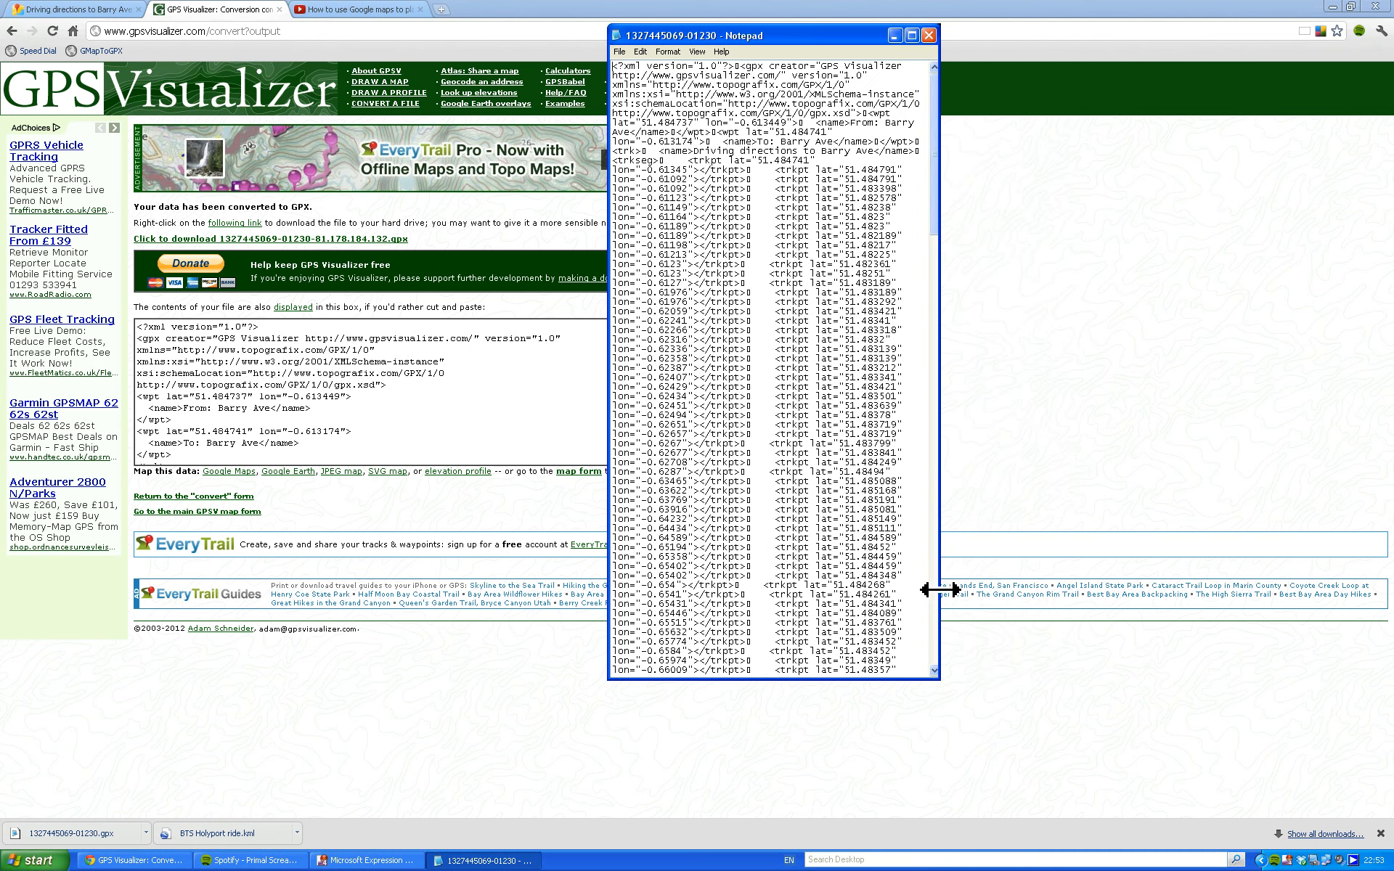
click(928, 35)
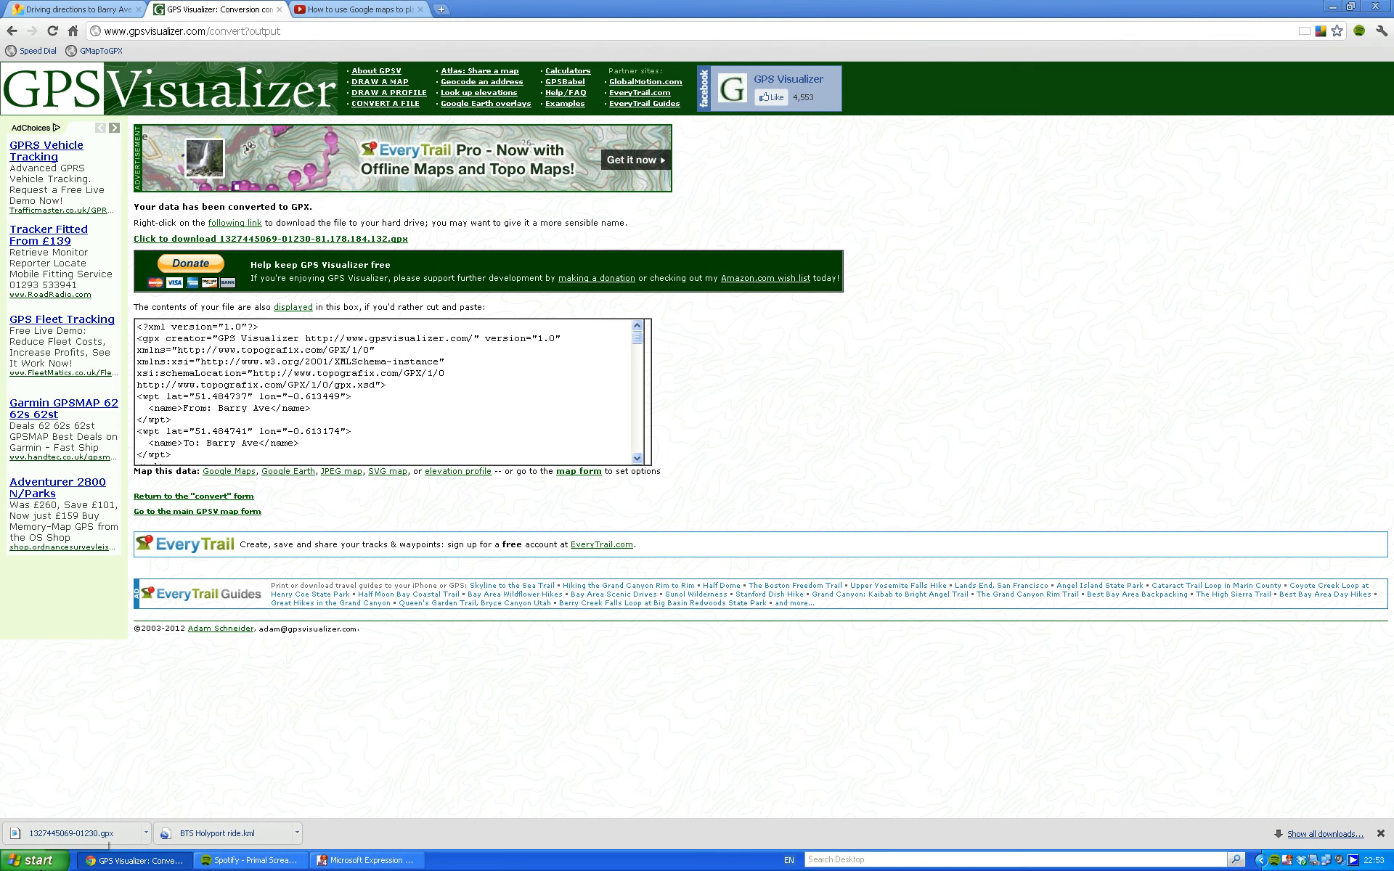
Check for the converted GPX file in the Downloads folder of My Documents and close the folder window.
click(35, 860)
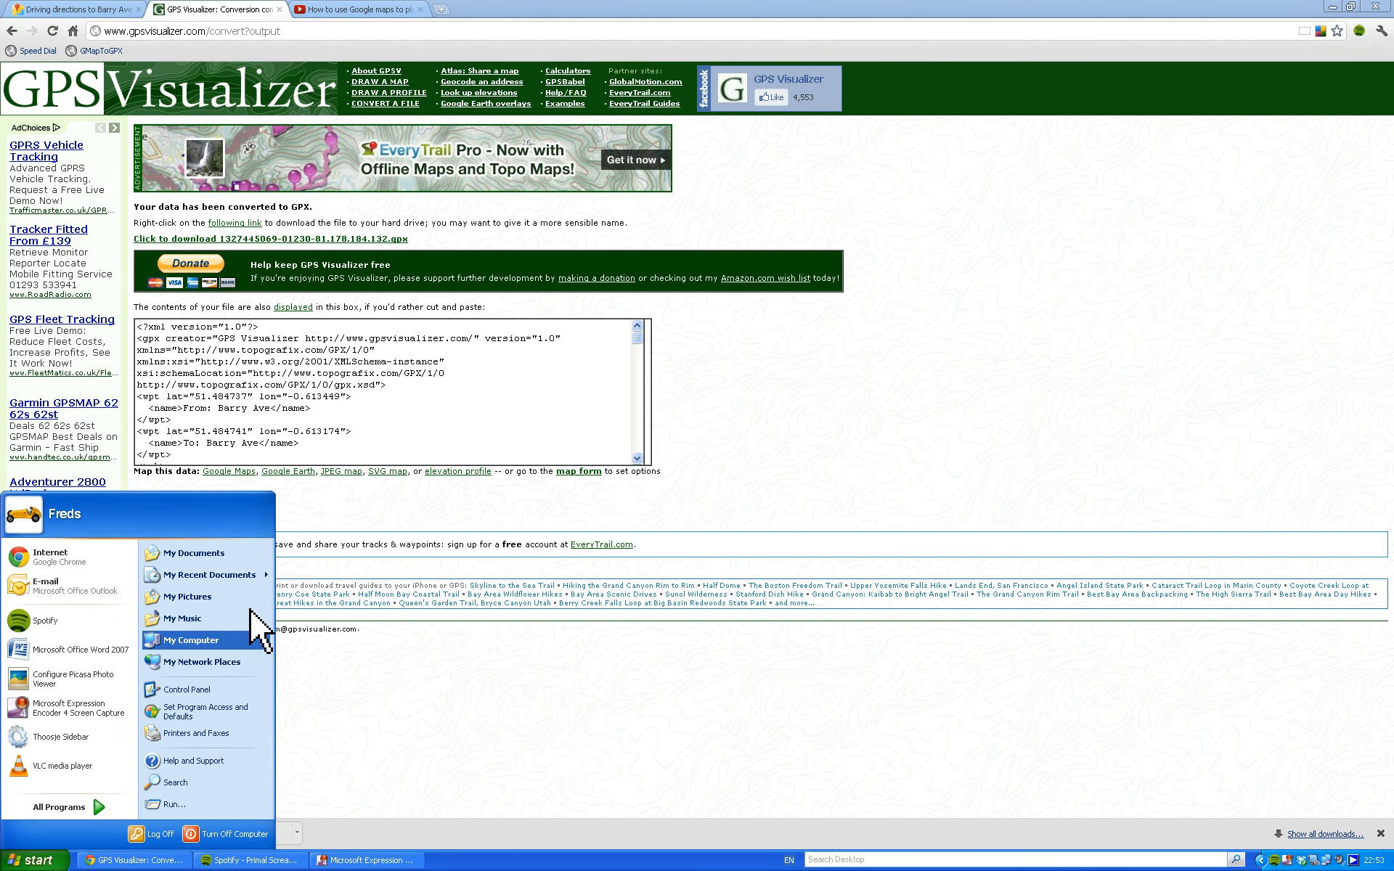
click(190, 640)
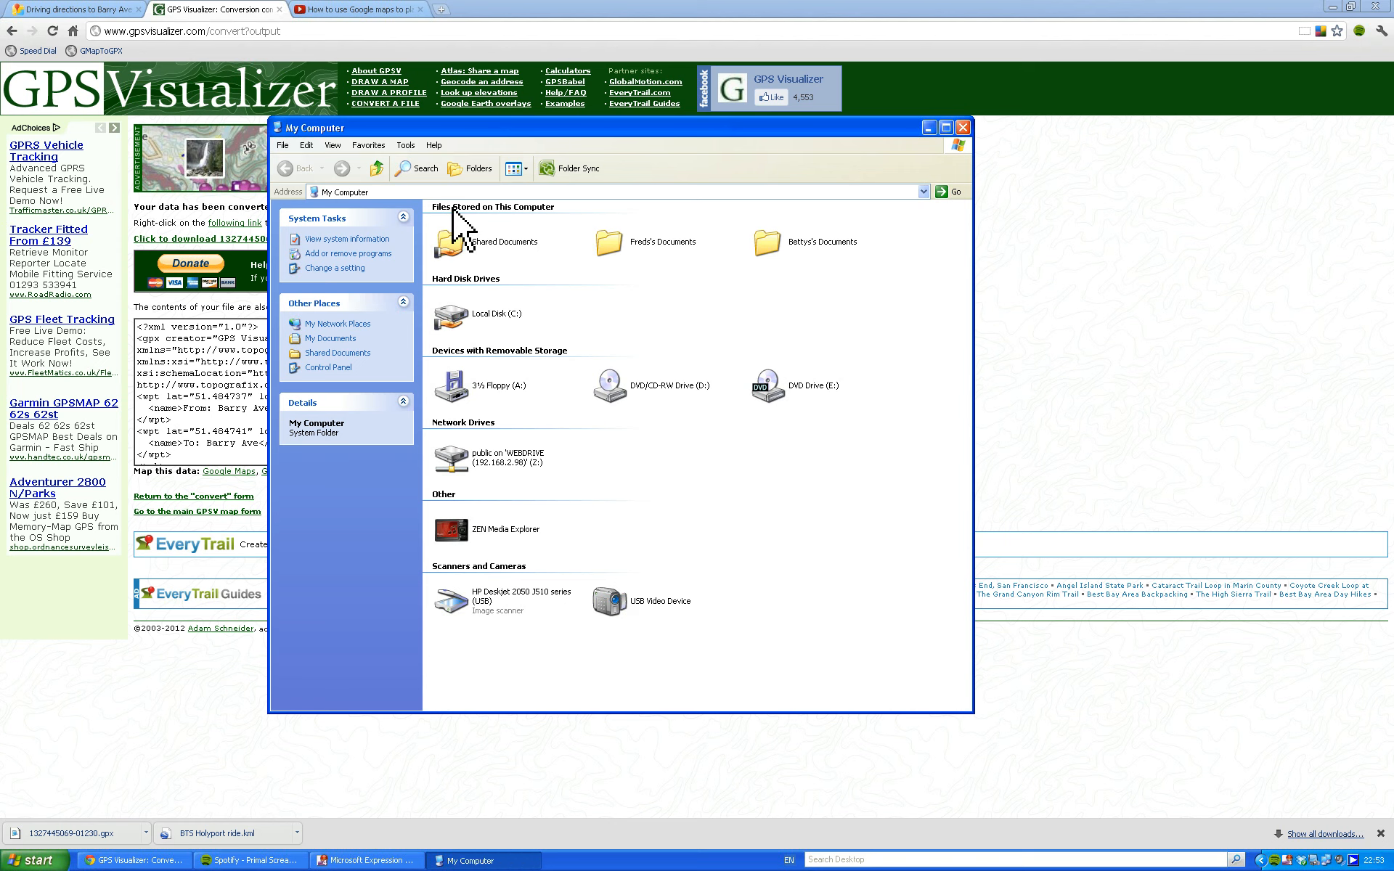
click(471, 168)
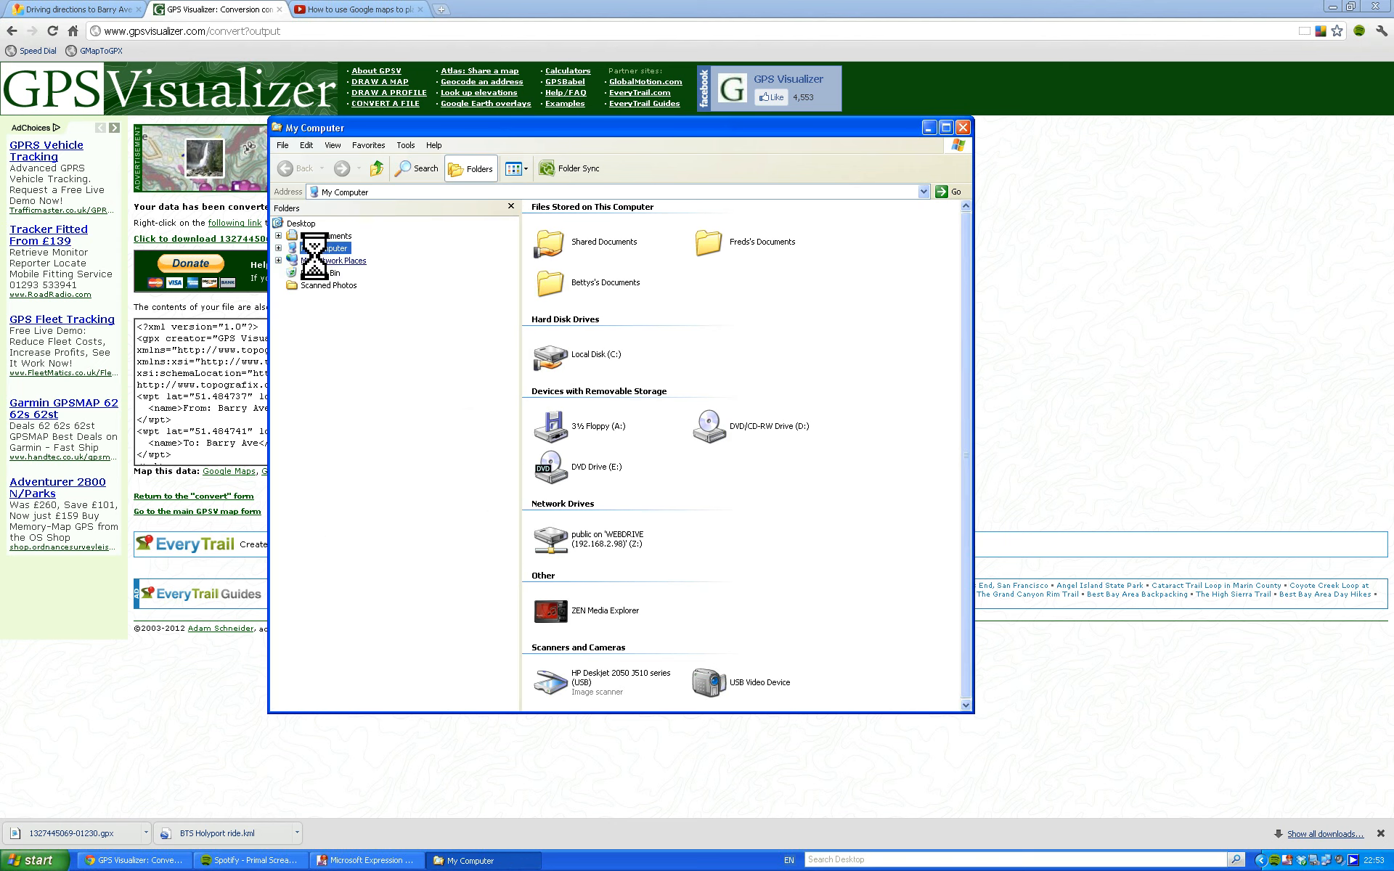
click(325, 236)
click(320, 260)
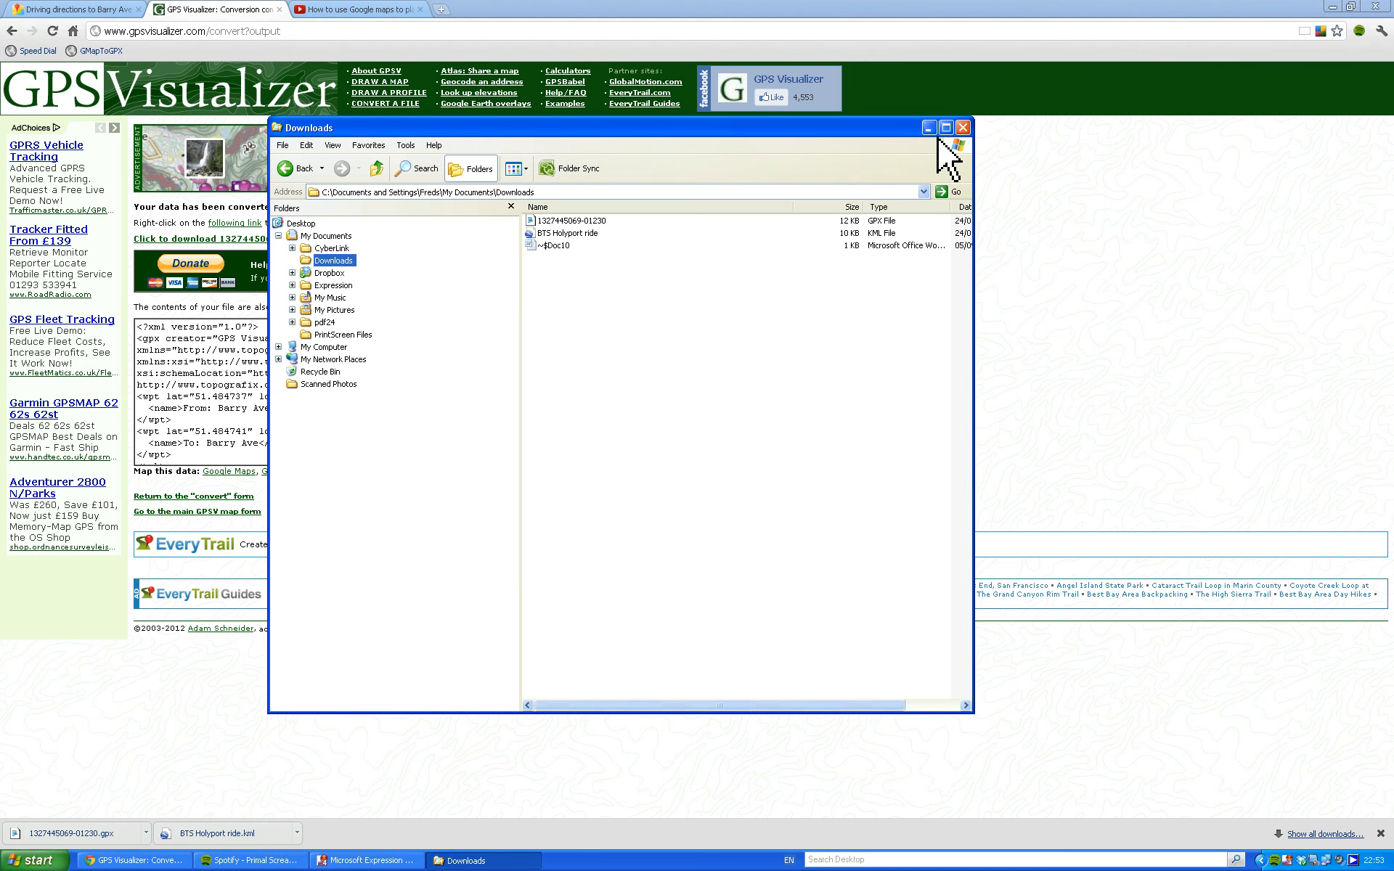
click(963, 127)
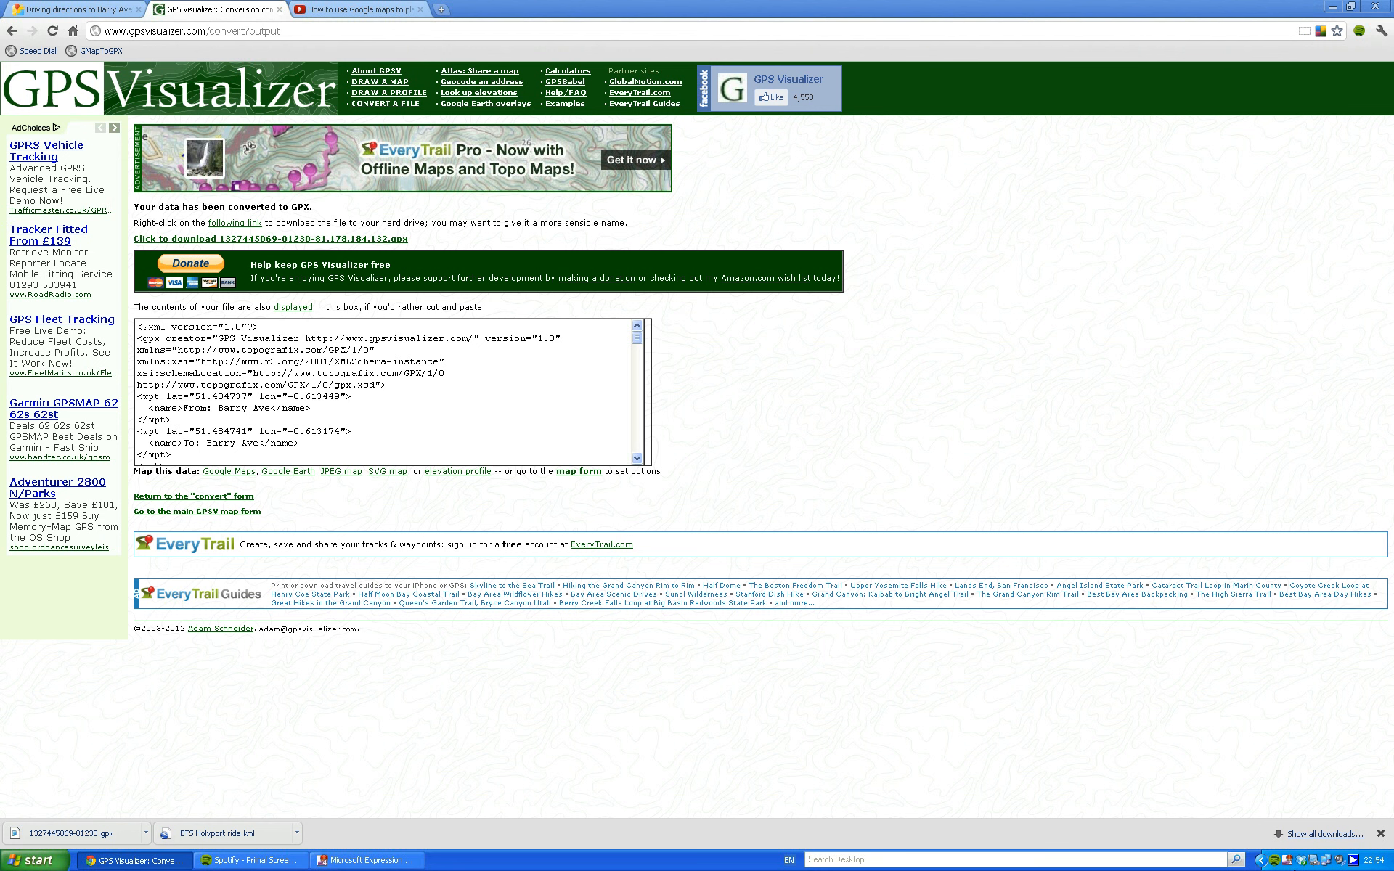
right_click(1285, 860)
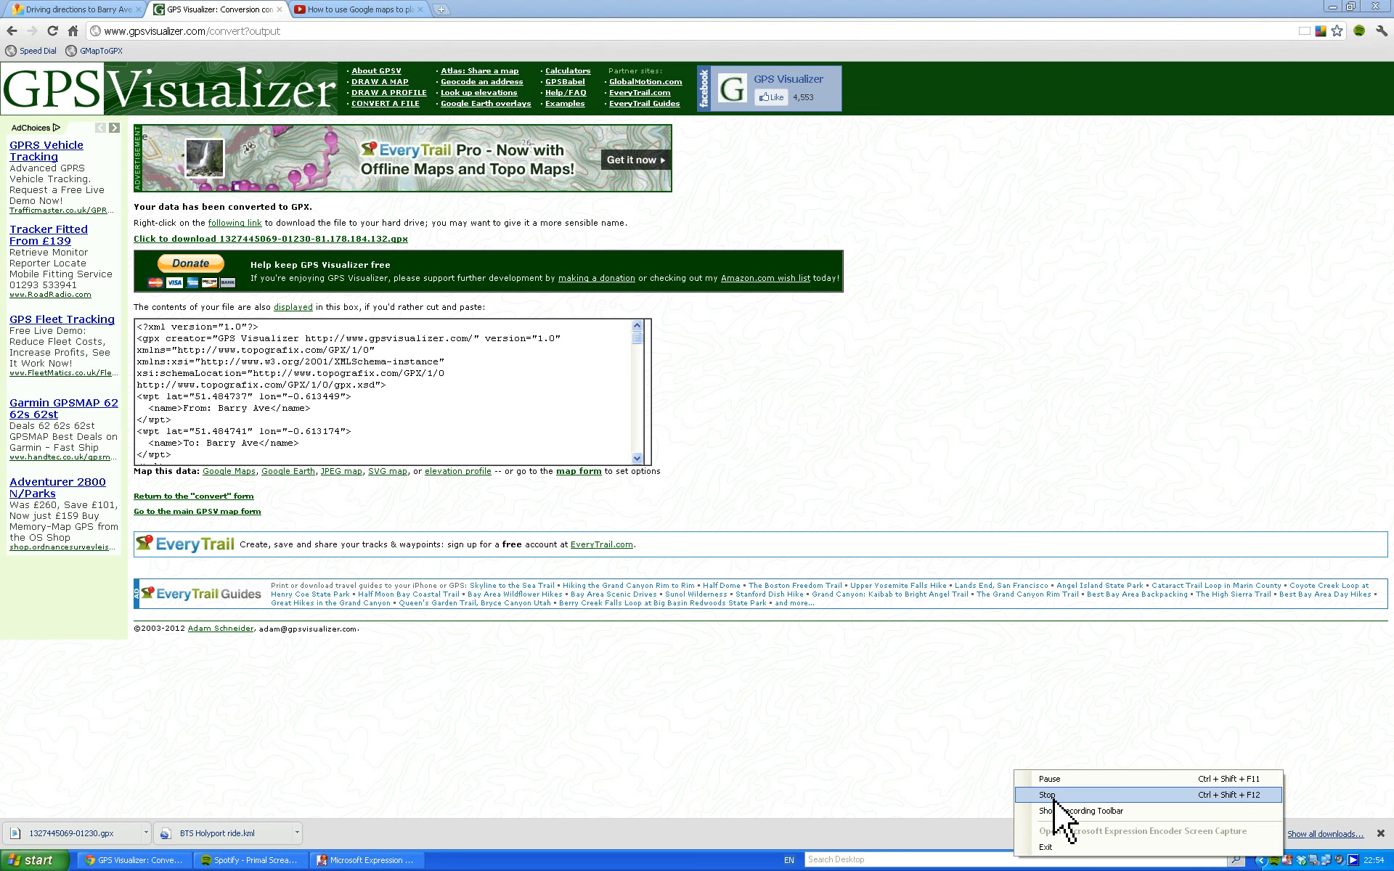
click(1054, 800)
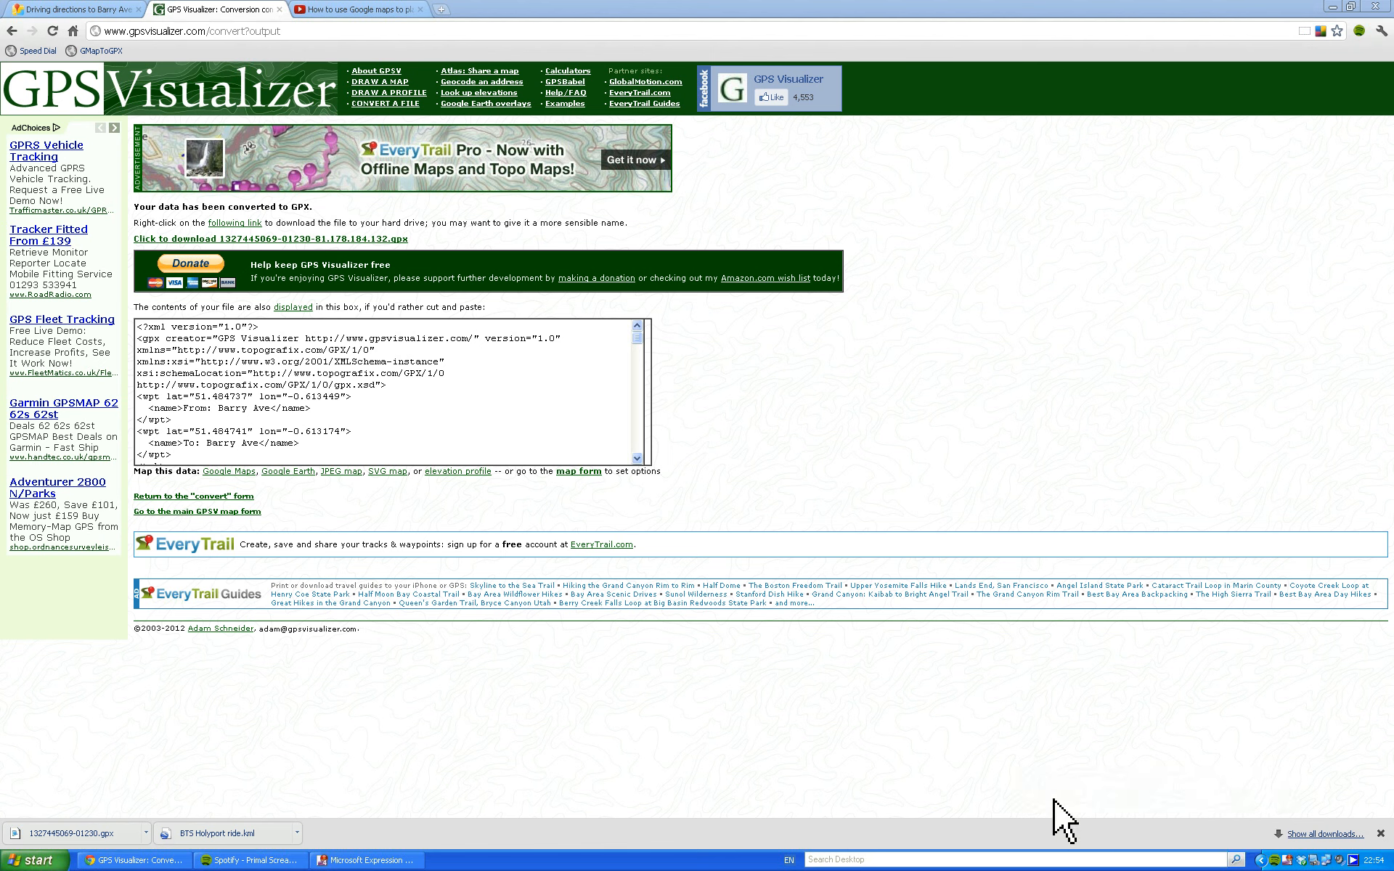